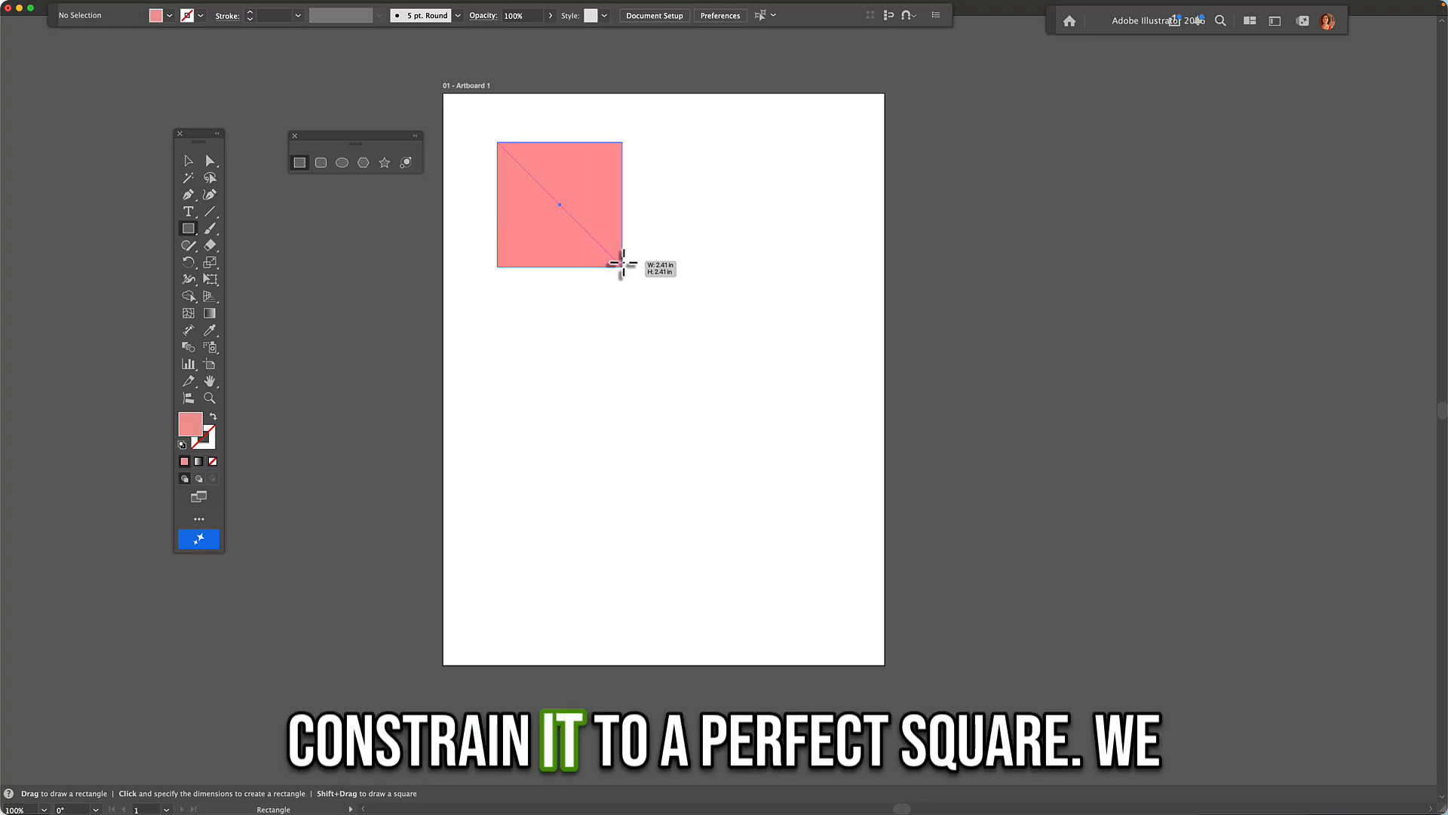
Draw a wide rectangle beside the square, and add a circle and a narrow upright ellipse below them
drag(678, 180, 776, 208)
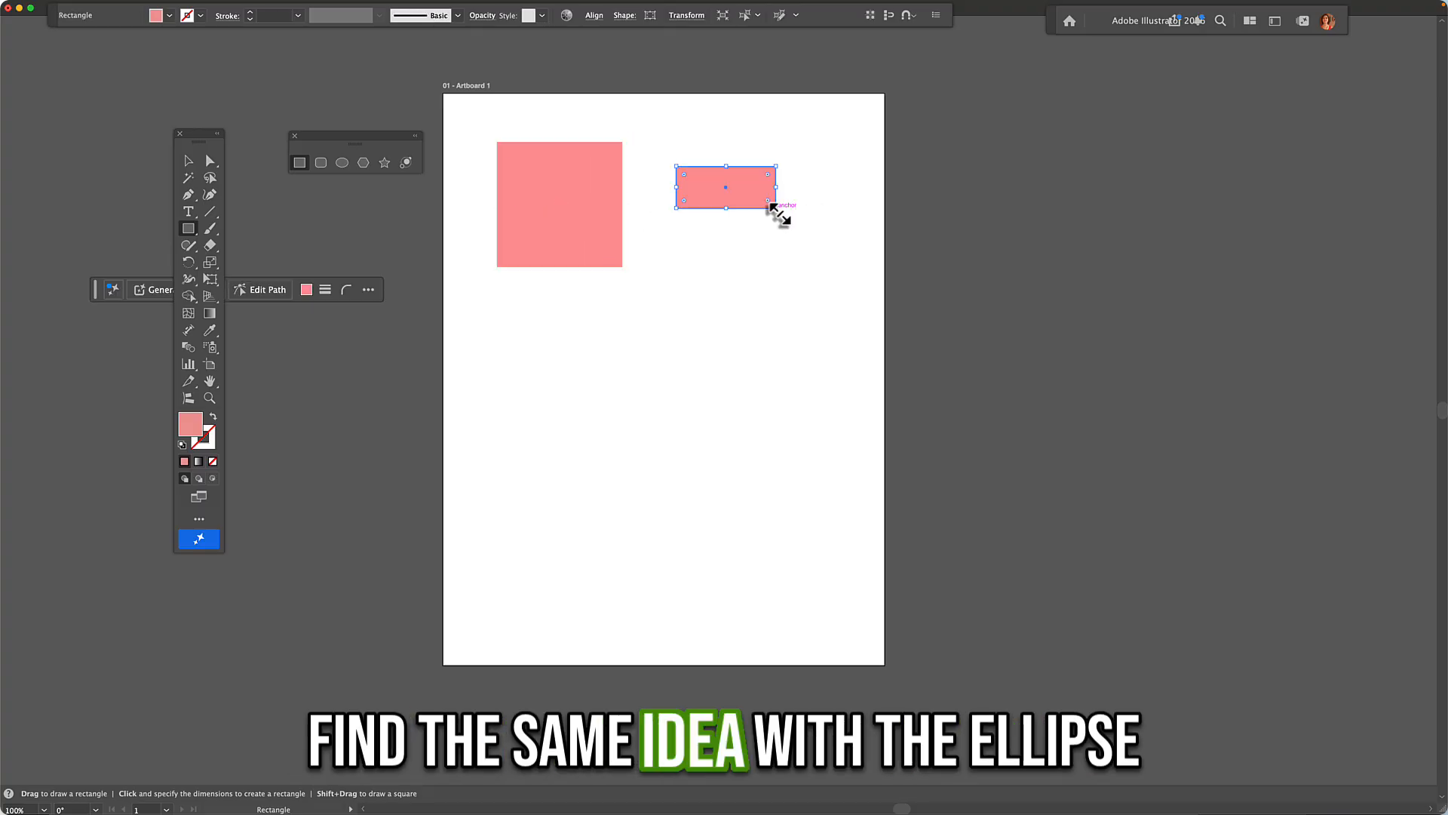
click(343, 163)
drag(502, 322, 584, 402)
drag(650, 325, 685, 399)
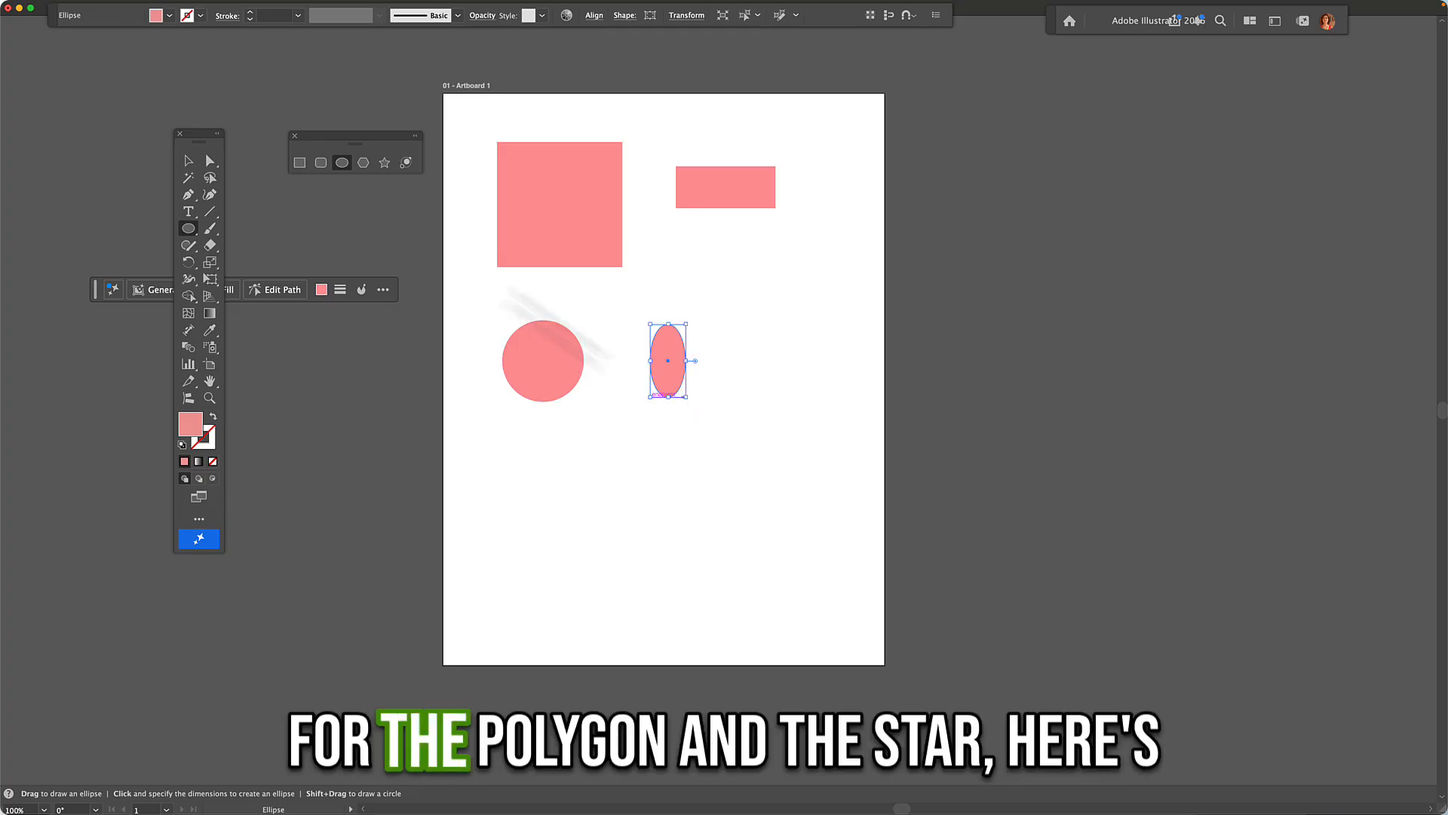
Draw a polygon below the circle and reduce its sides to make a tilted triangle
click(363, 162)
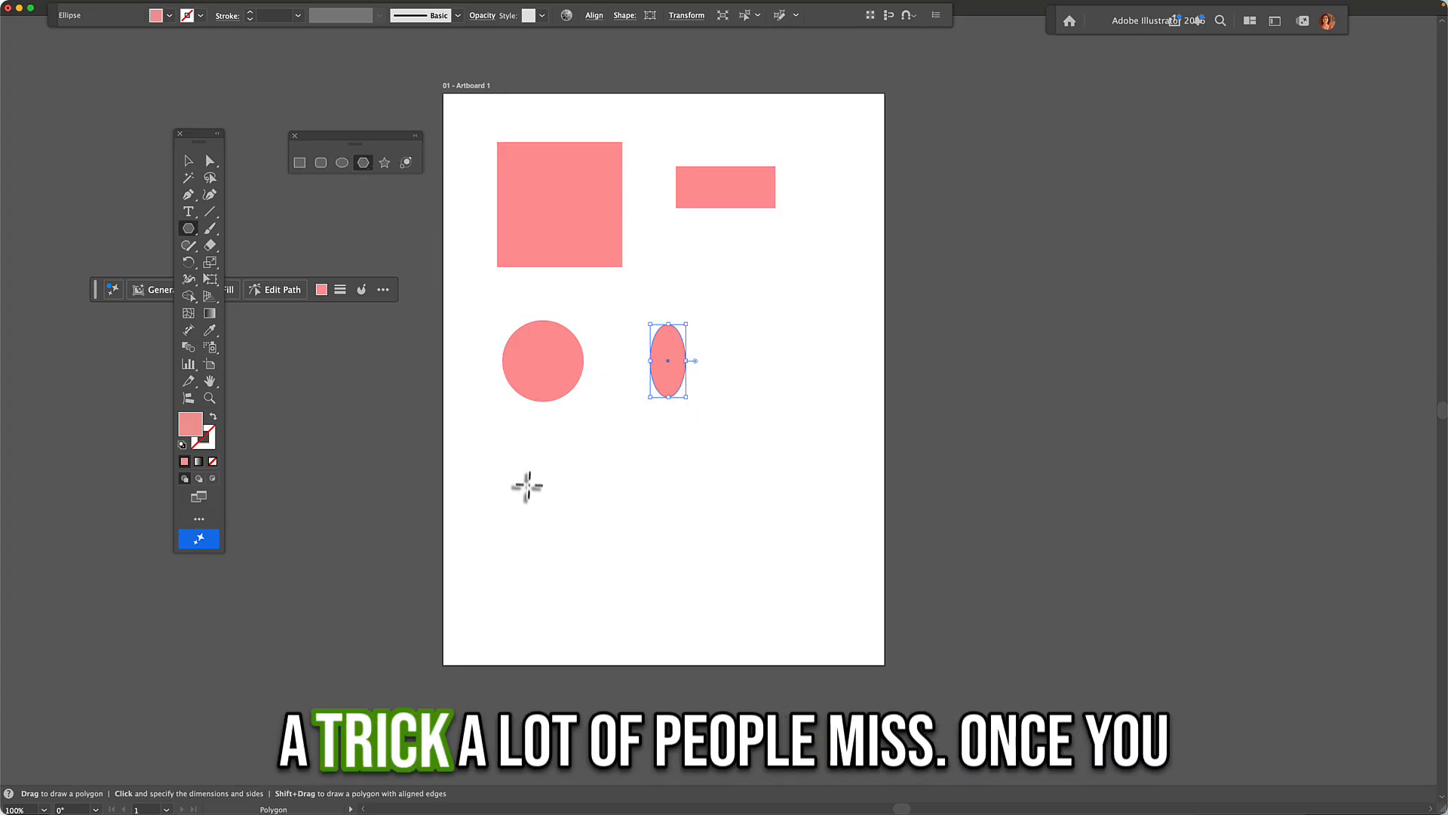
drag(527, 478, 540, 513)
key(Up)
key(Up)
key(Up)
key(Up)
key(Down)
key(Down)
key(Down)
key(Down)
key(Down)
key(Down)
key(Down)
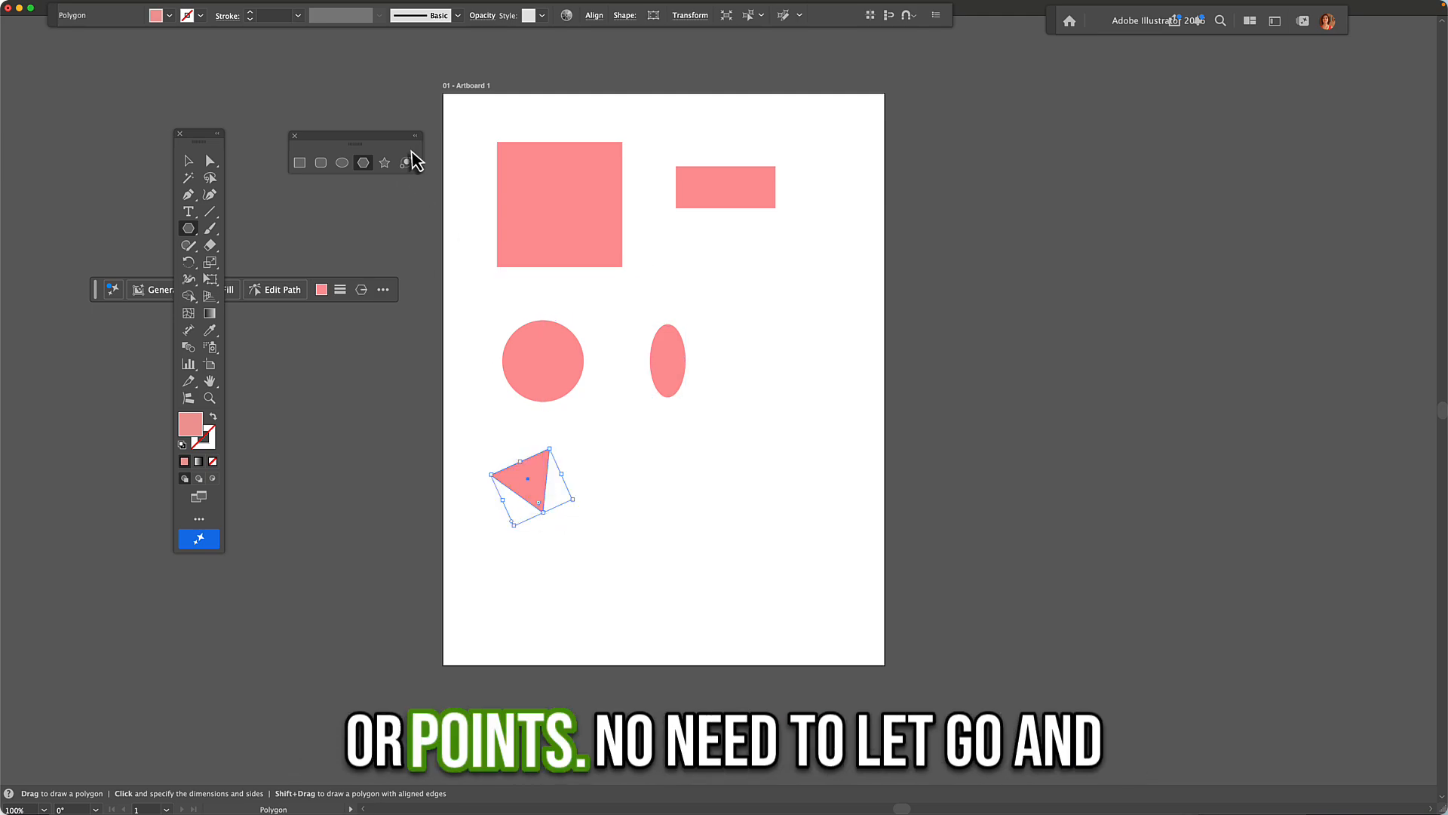
Draw a tilted nine-point star beside the triangle, adjusting its number of points while drawing
click(384, 163)
drag(656, 470, 685, 515)
key(Down)
key(Down)
key(Up)
key(Up)
key(Up)
key(Up)
key(Up)
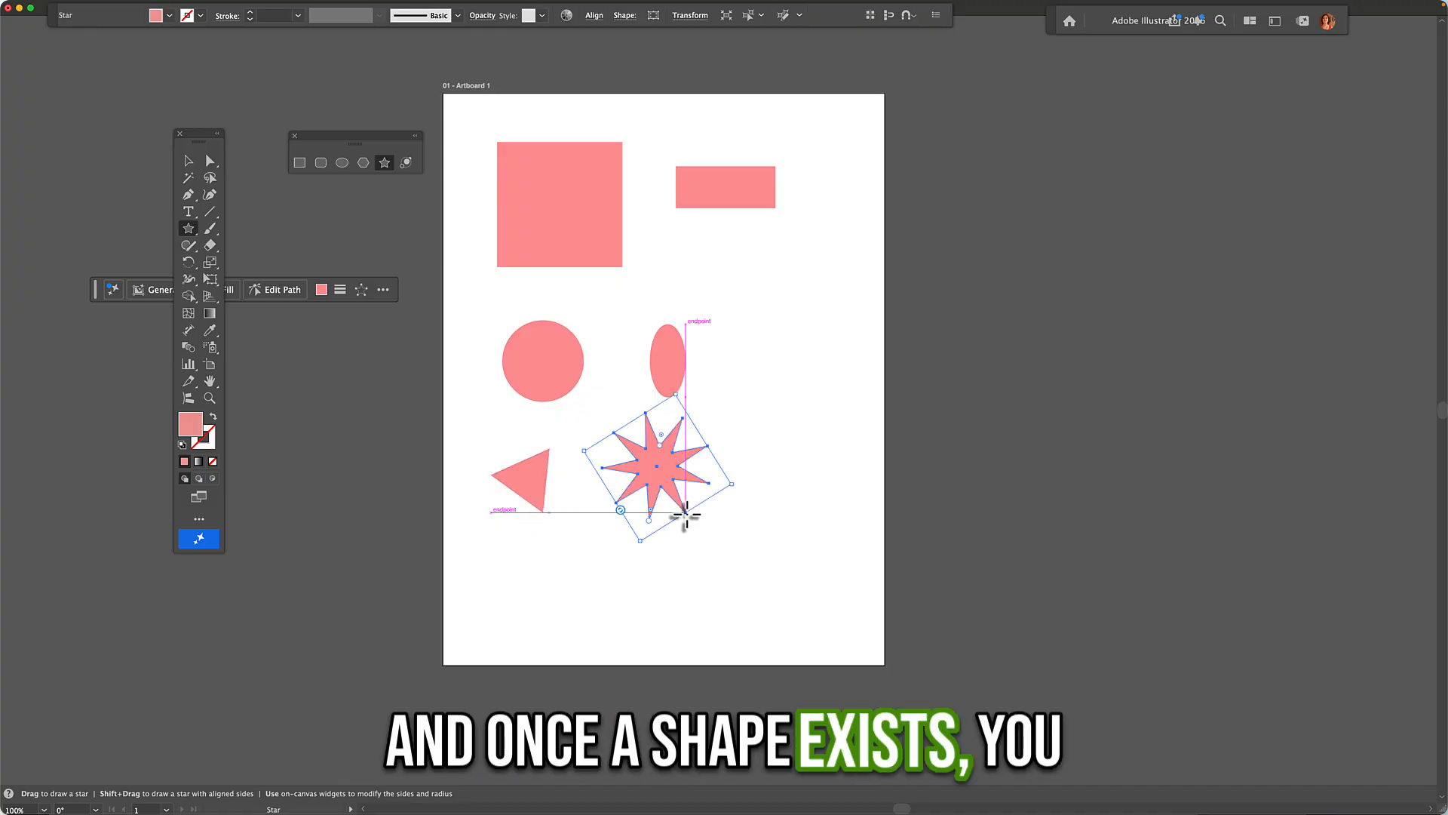
Move the star away from the narrow ellipse, and widen the ellipse into a nearly round shape
click(187, 161)
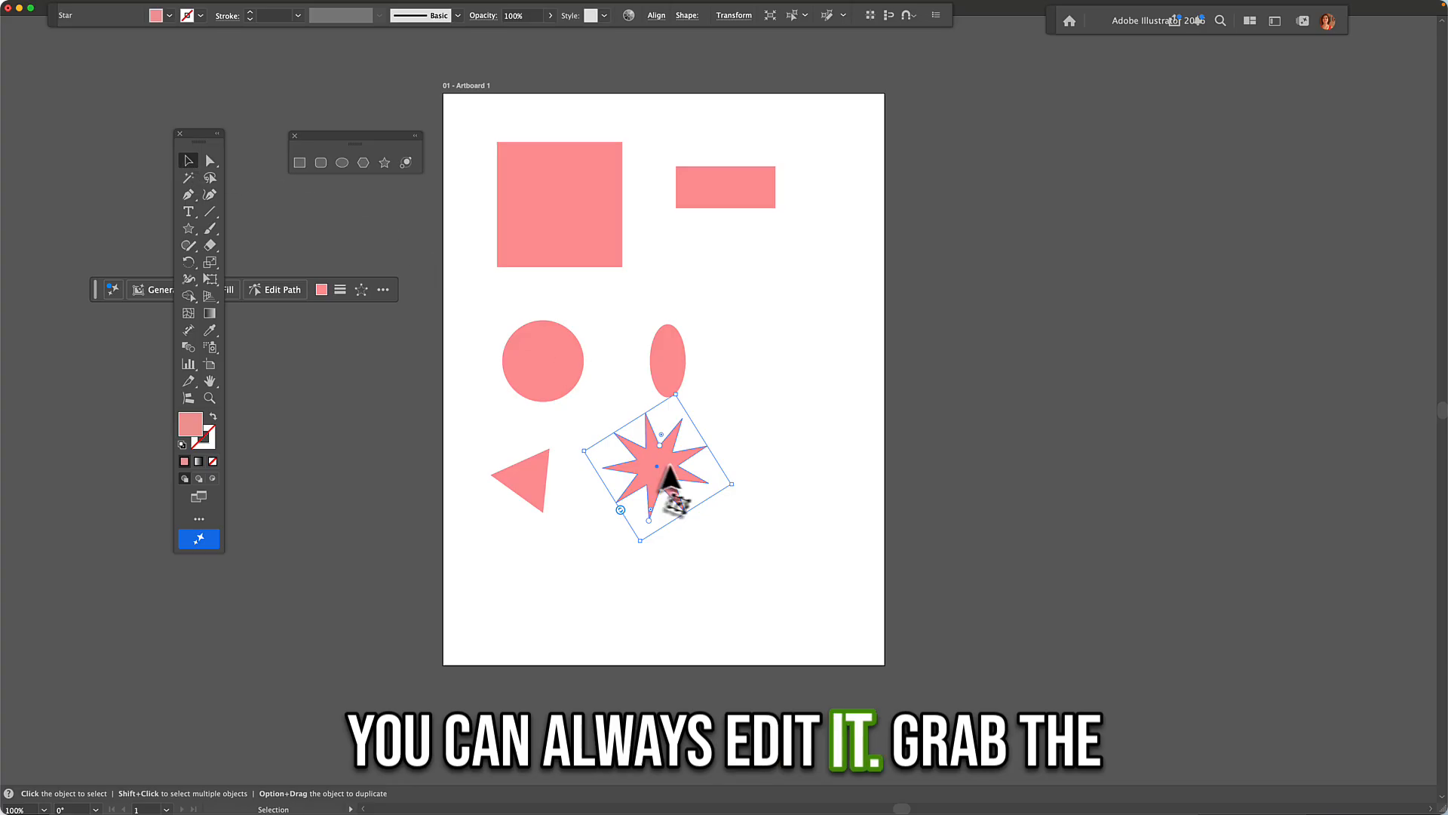
drag(657, 469, 708, 490)
drag(709, 490, 713, 496)
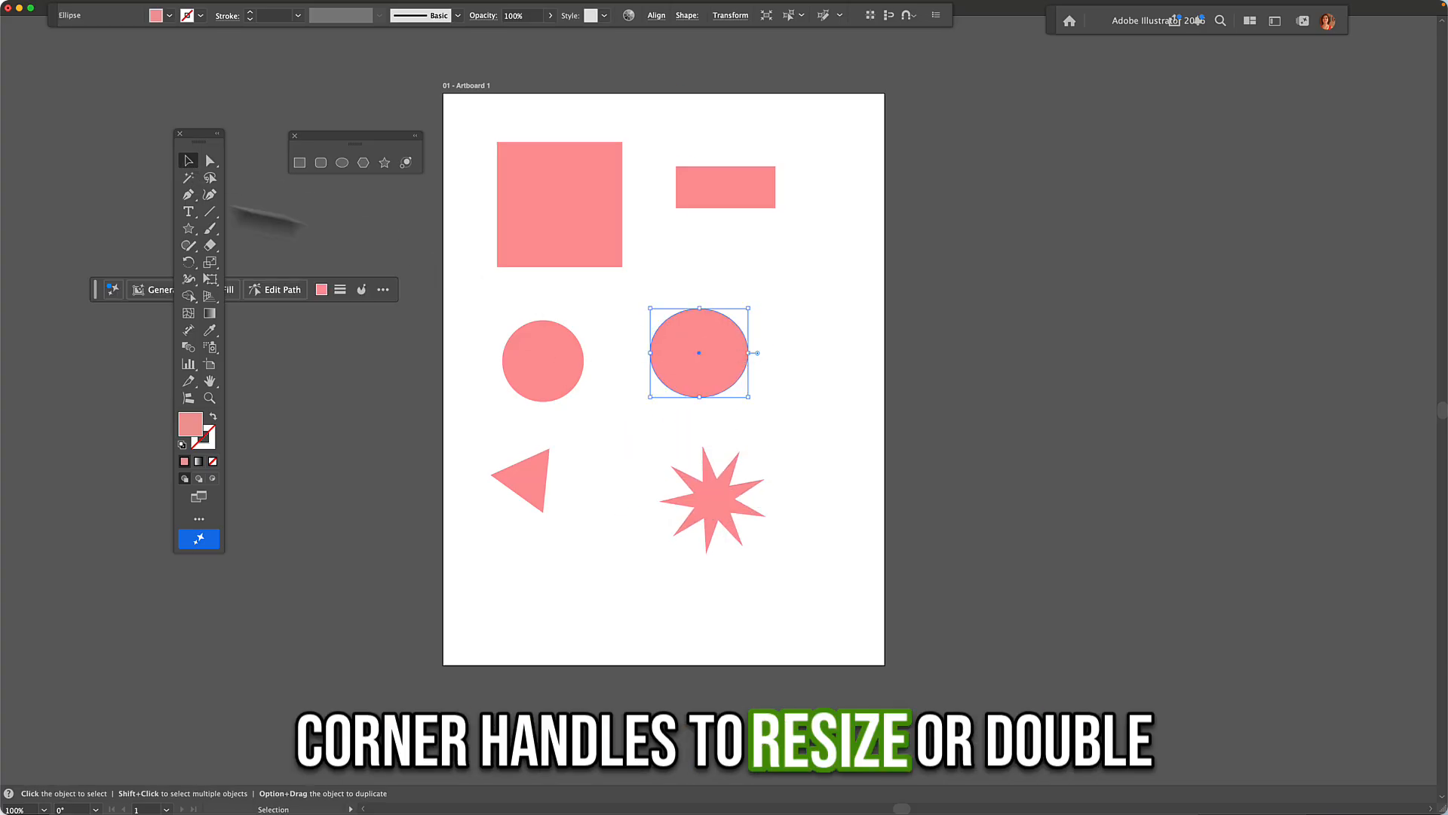
Create a nine-point star with radii of 1.051 in and 2.4015 in, and place it clear of the other shapes
click(189, 227)
click(757, 352)
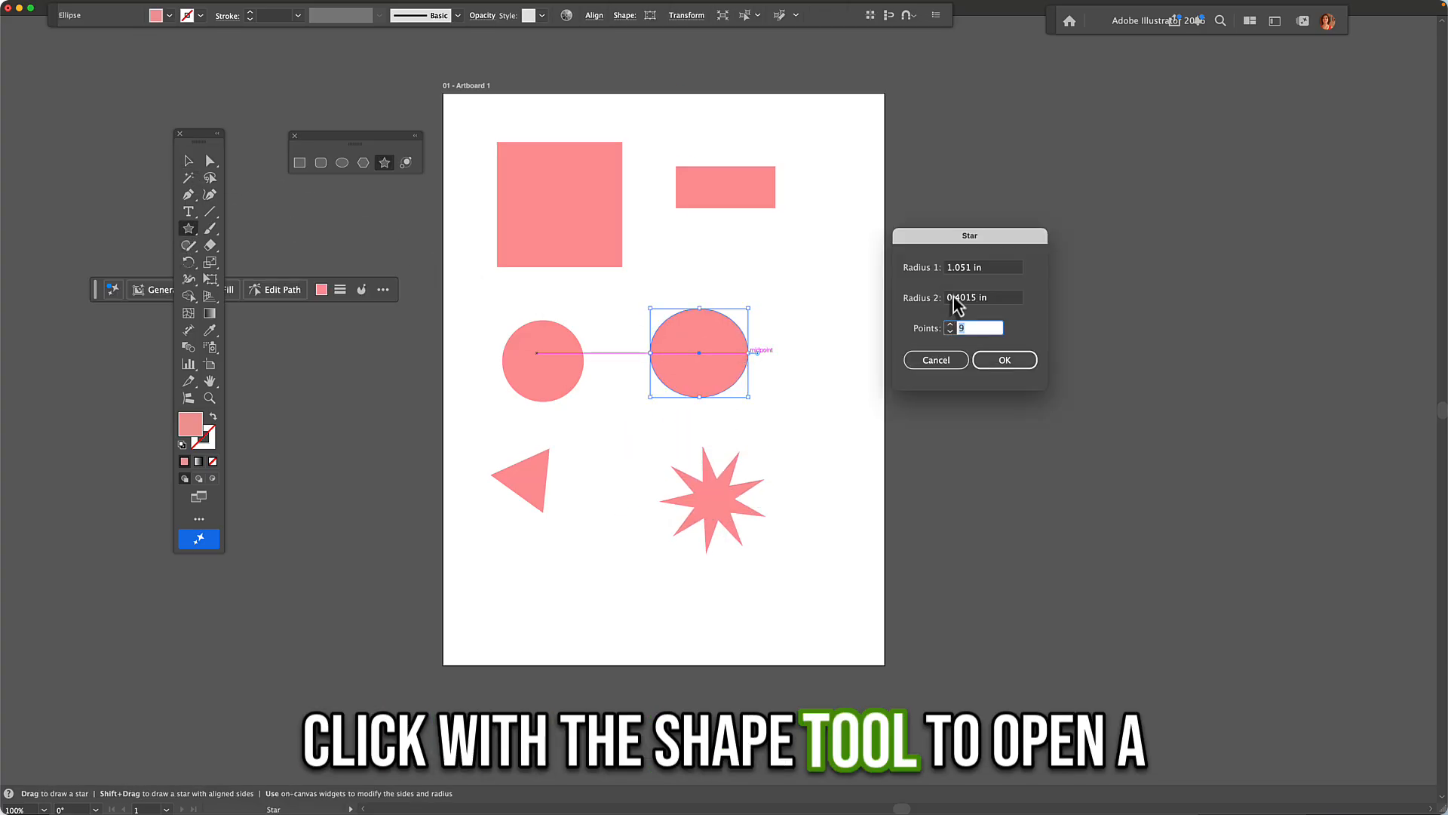
click(952, 298)
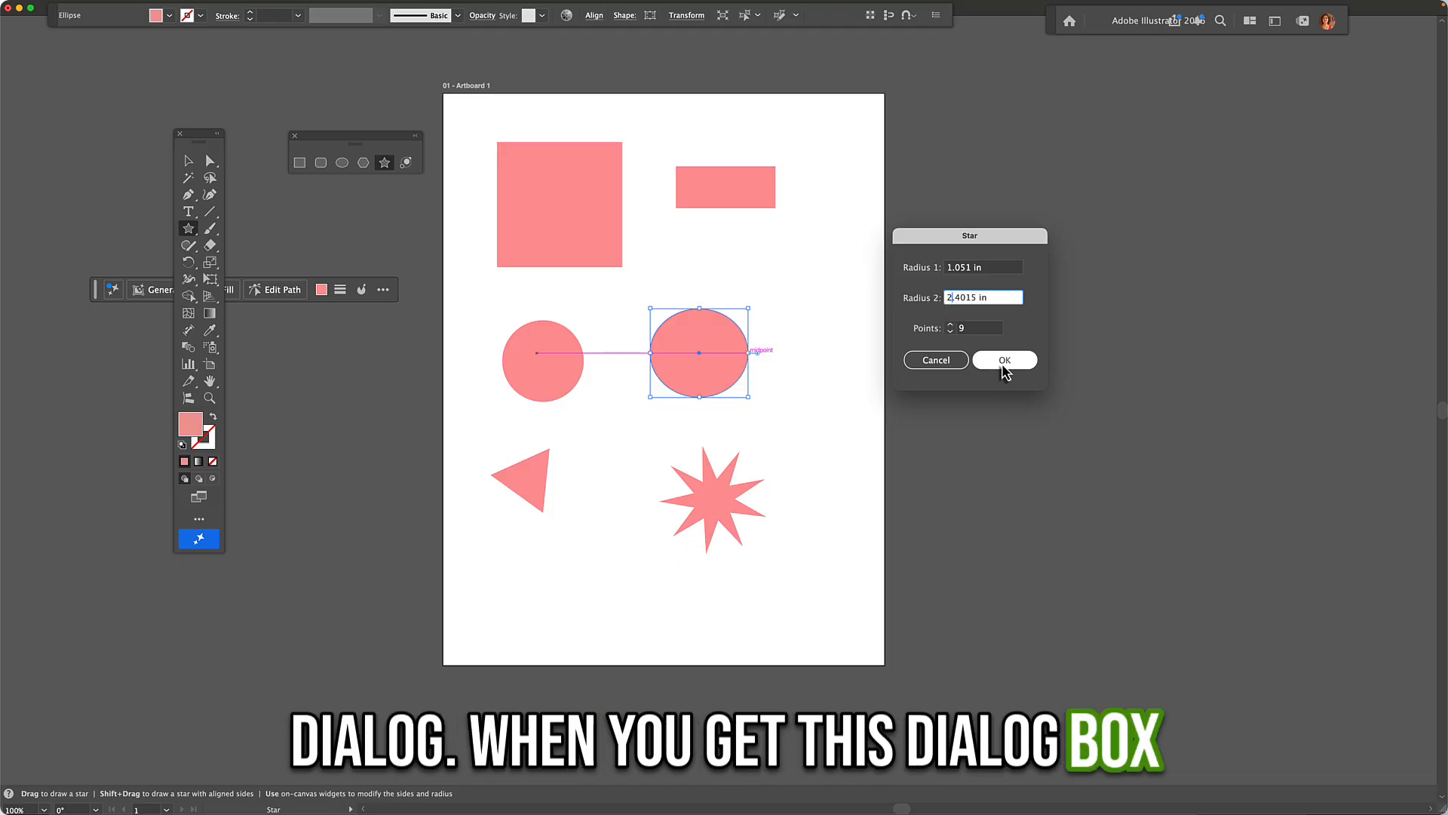
click(1004, 362)
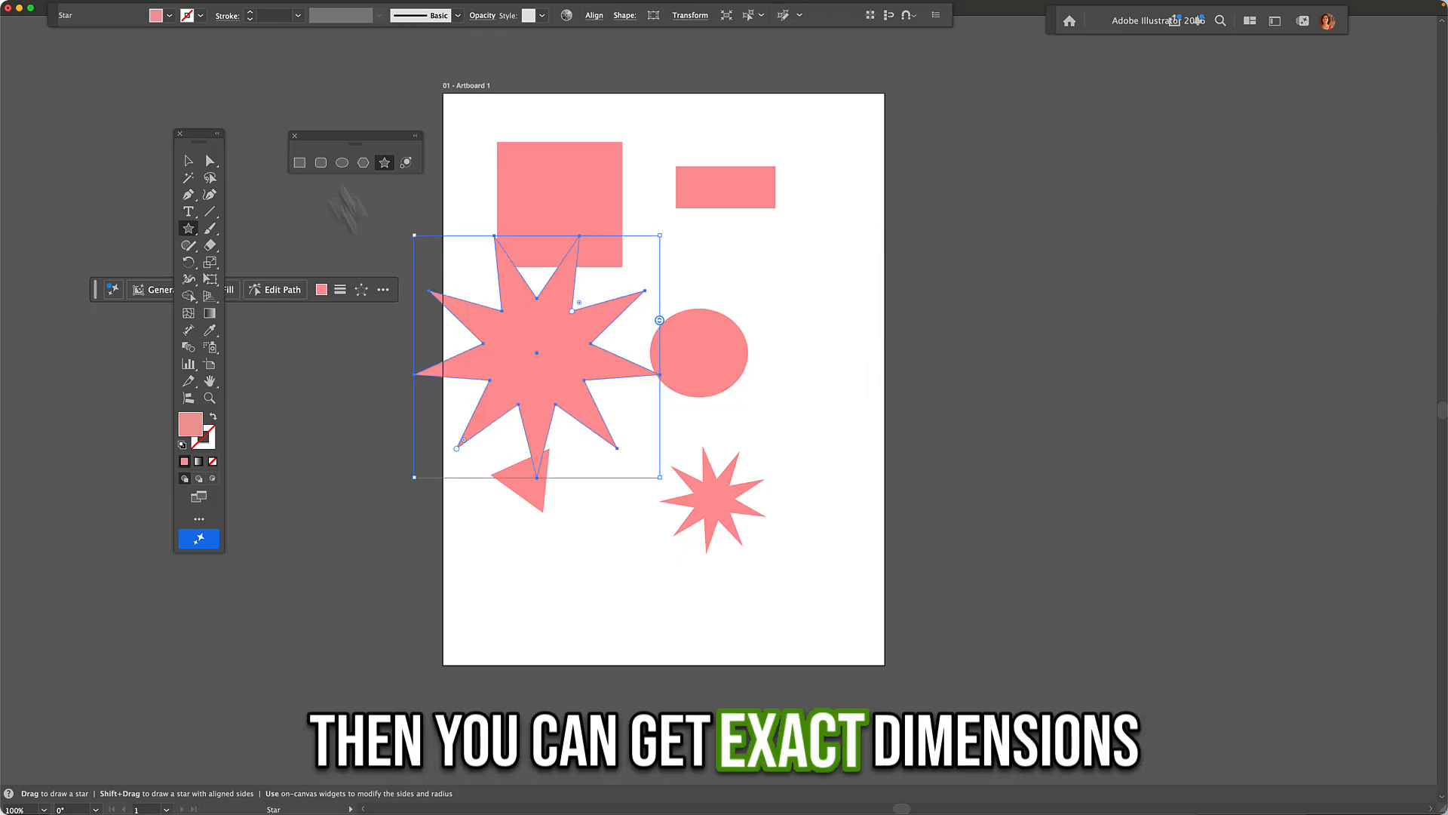
click(188, 161)
drag(543, 349, 857, 324)
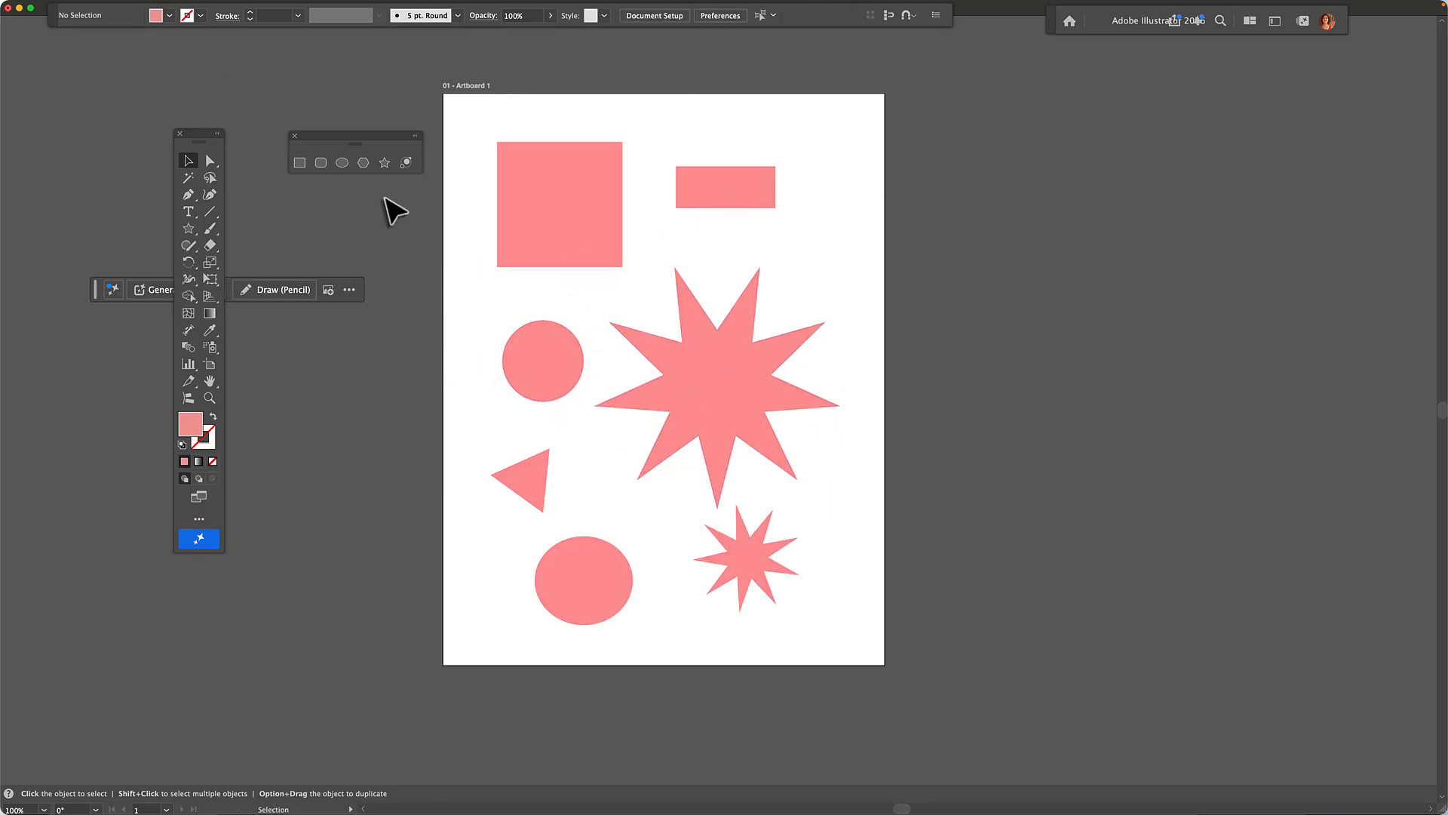
Show the Pathfinder panel and place it between the toolbar and the artboard
mouse_move(299, 10)
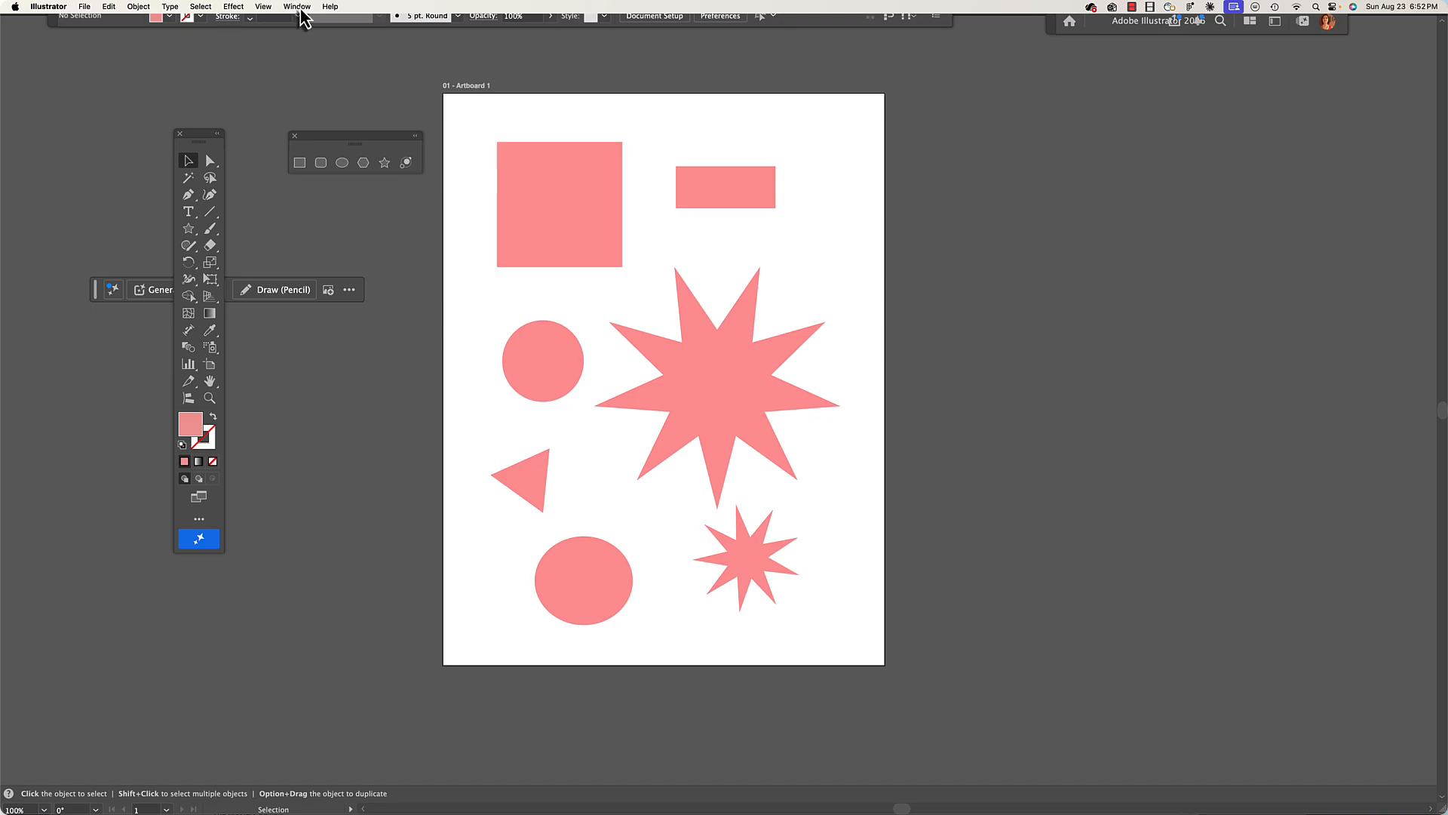
click(297, 7)
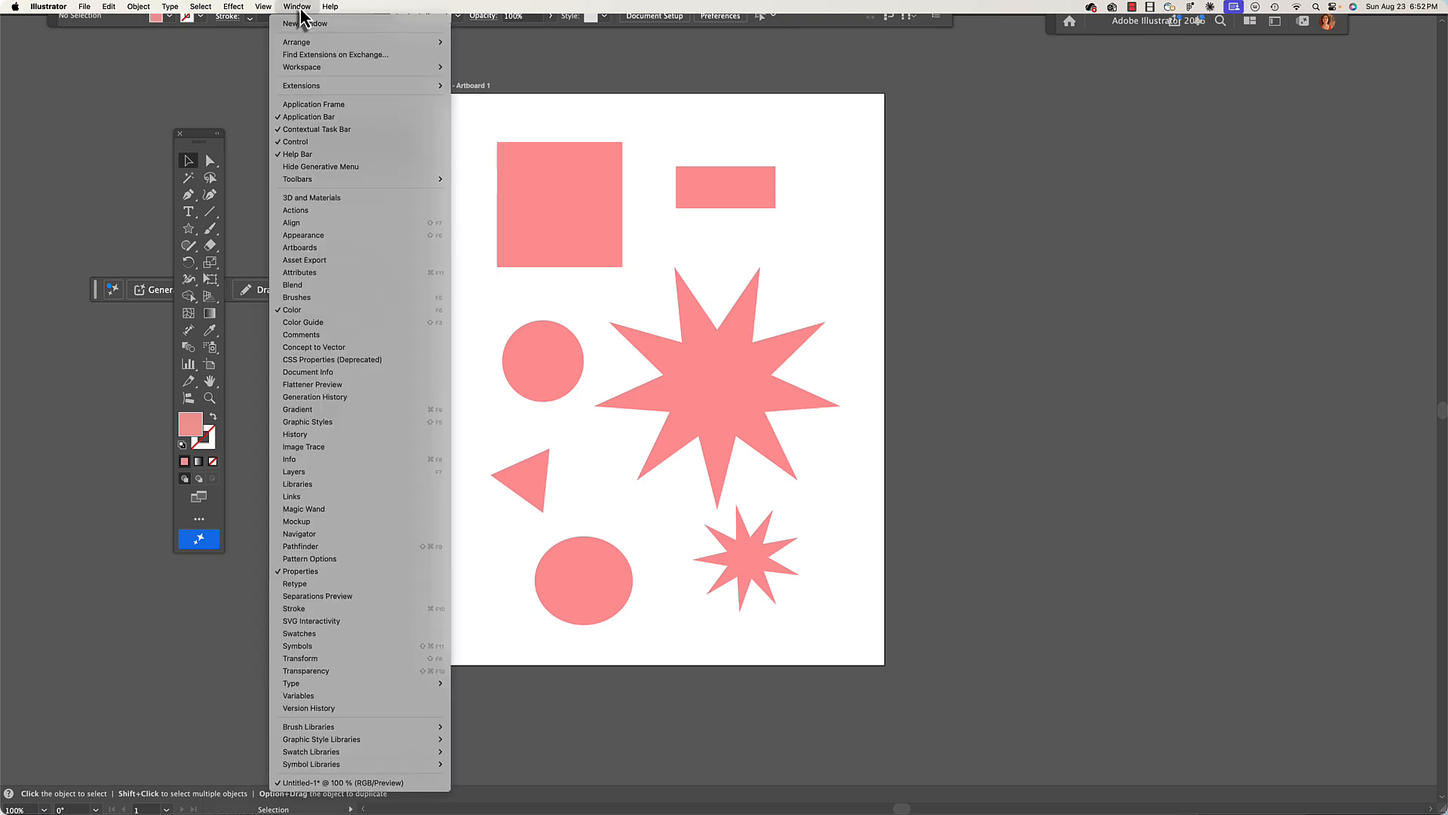
click(300, 546)
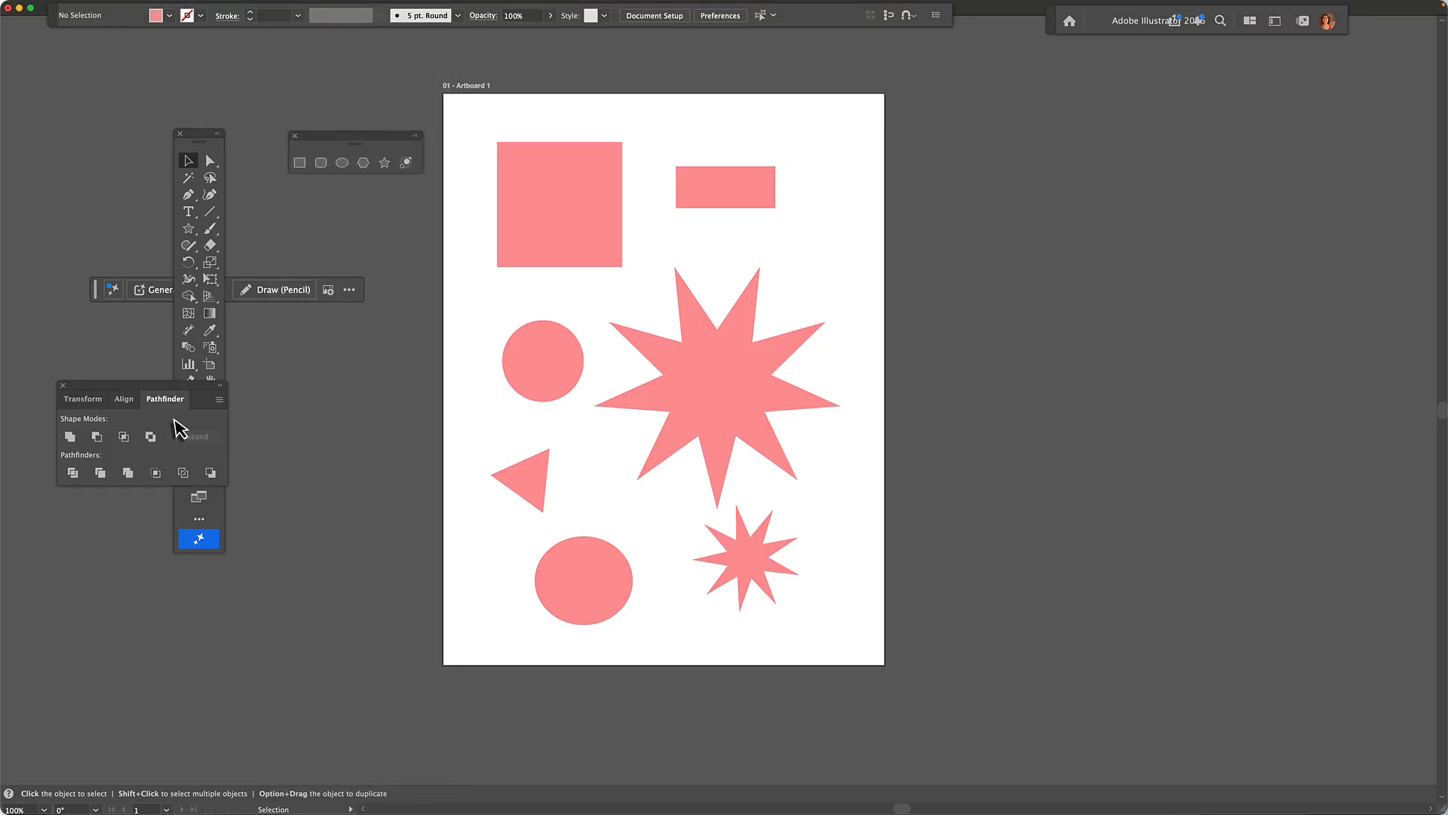
drag(129, 392, 314, 373)
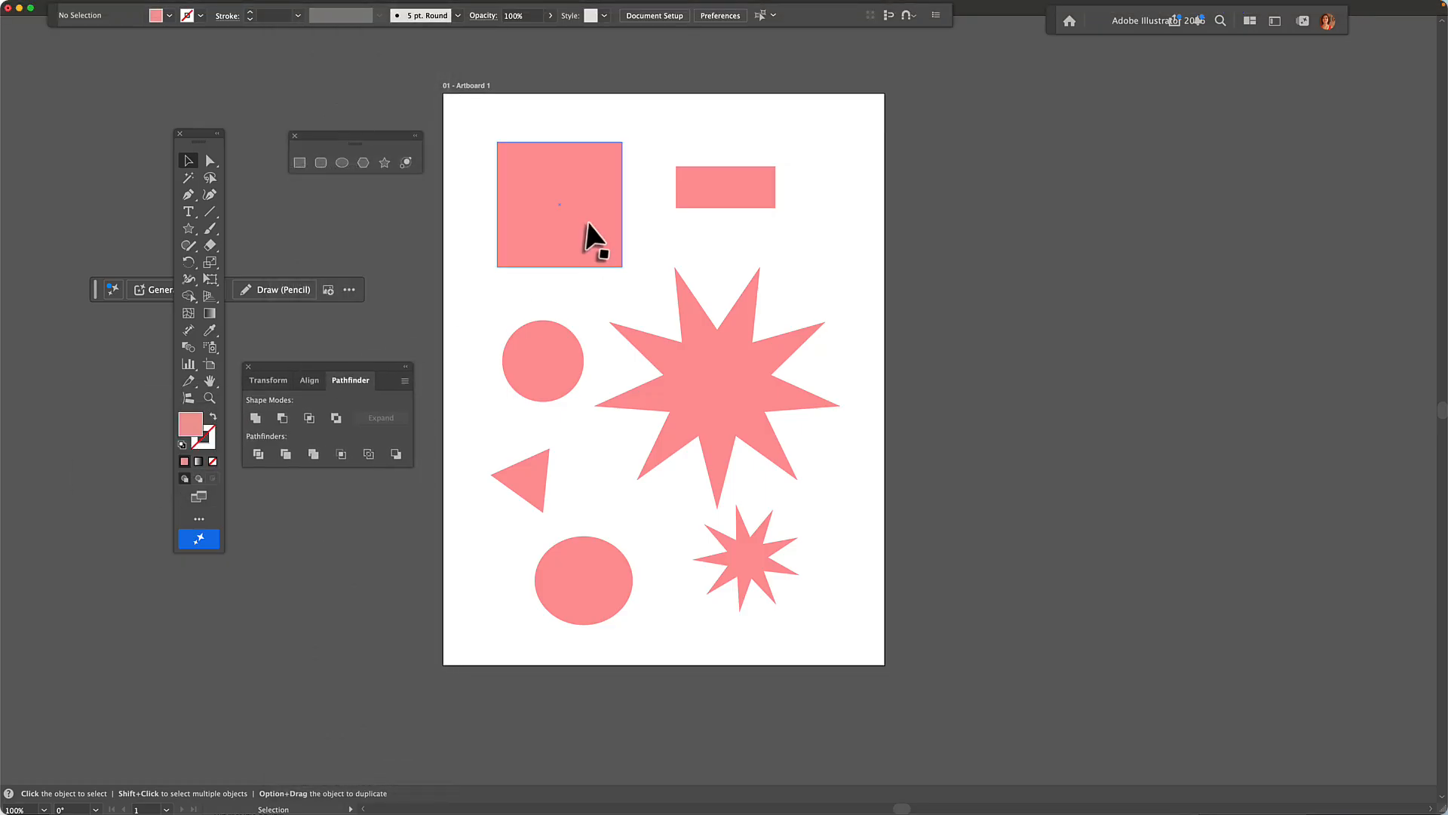
Move the square over the end of the rectangle and unite the two into one shape
drag(588, 227, 663, 220)
click(530, 143)
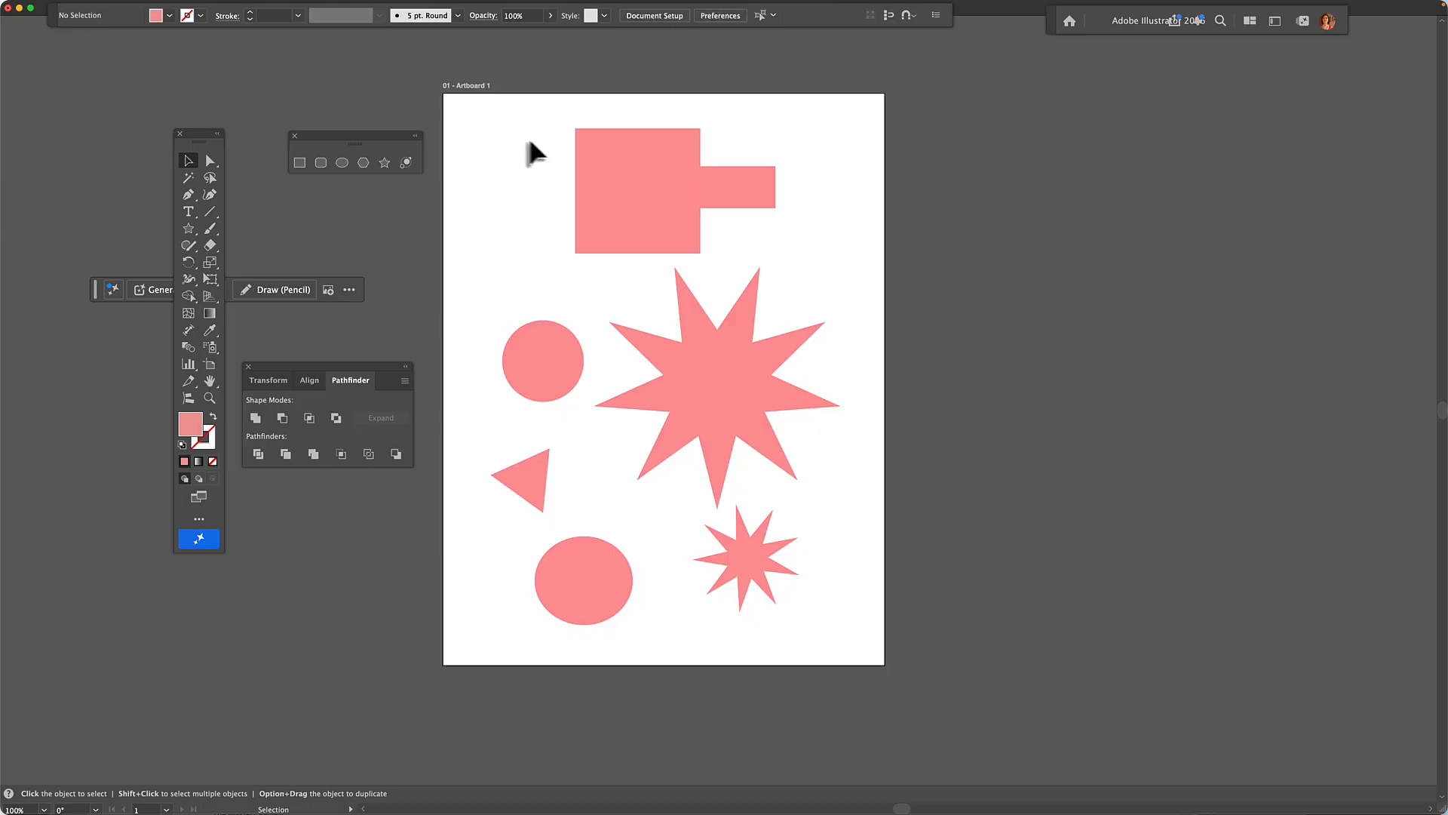
drag(528, 141, 790, 220)
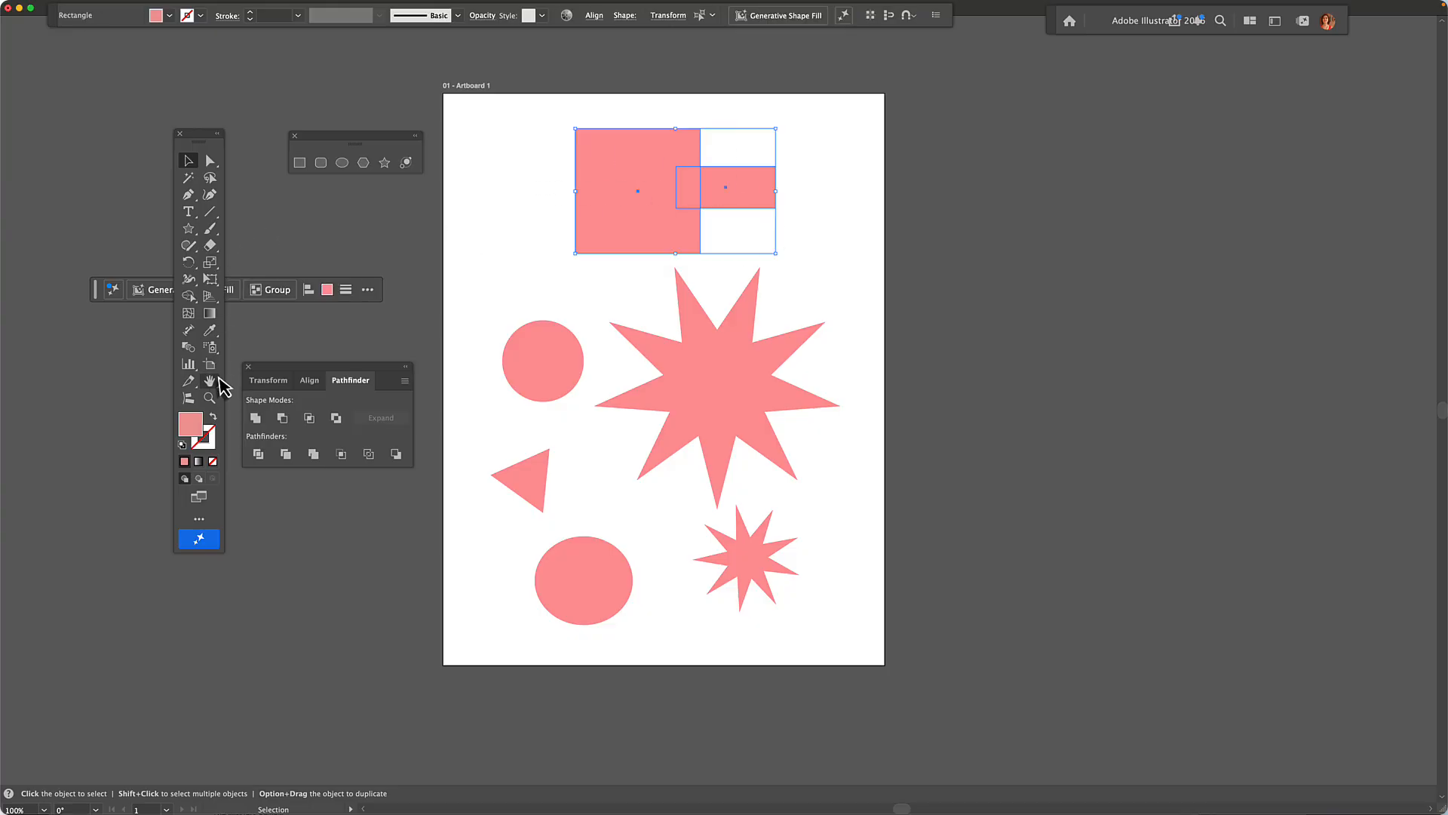
click(255, 417)
click(469, 270)
Move the circle onto the tip of the large star and subtract the star with Minus Front
drag(516, 354, 583, 392)
click(550, 299)
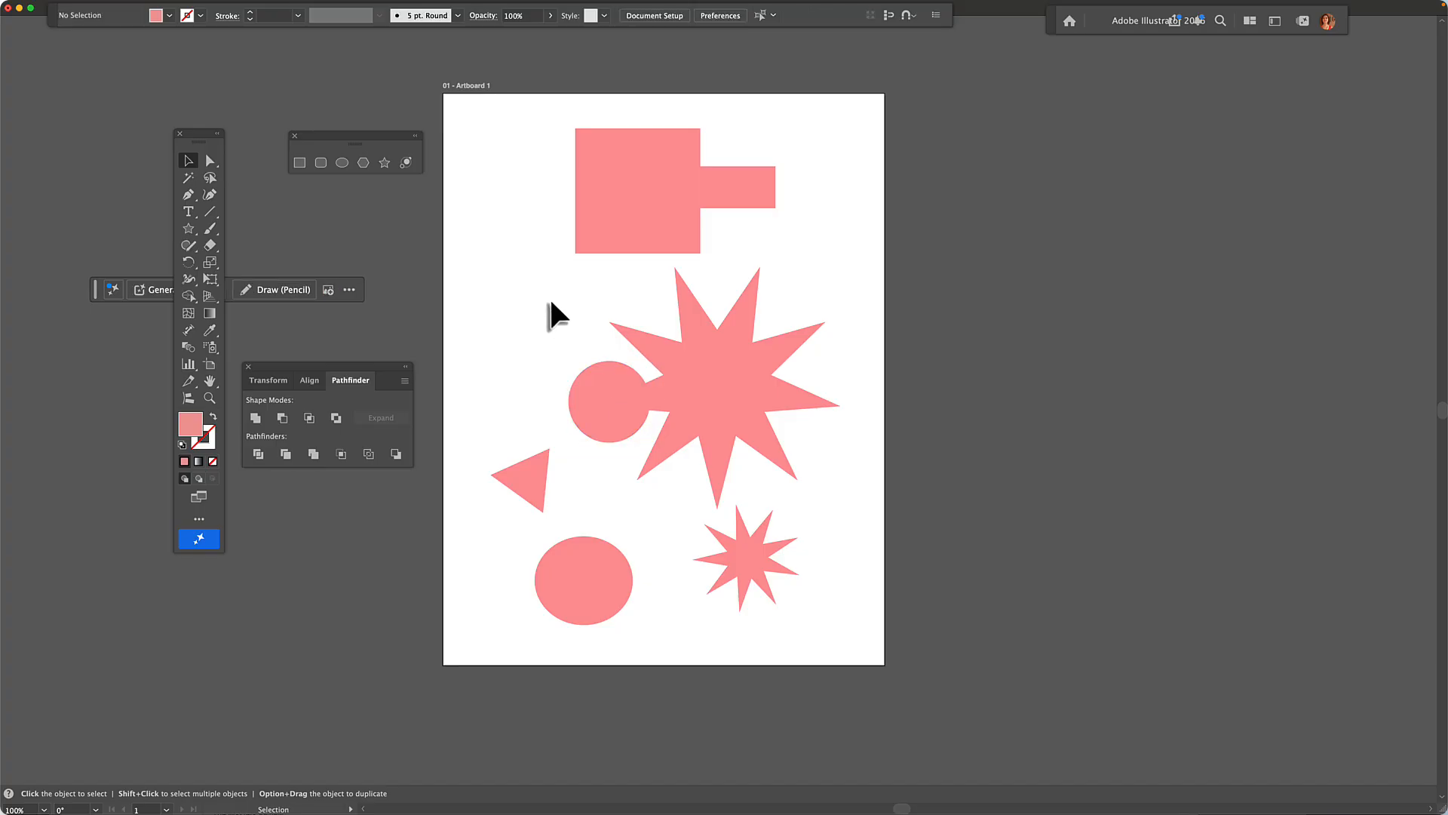
drag(550, 299, 676, 391)
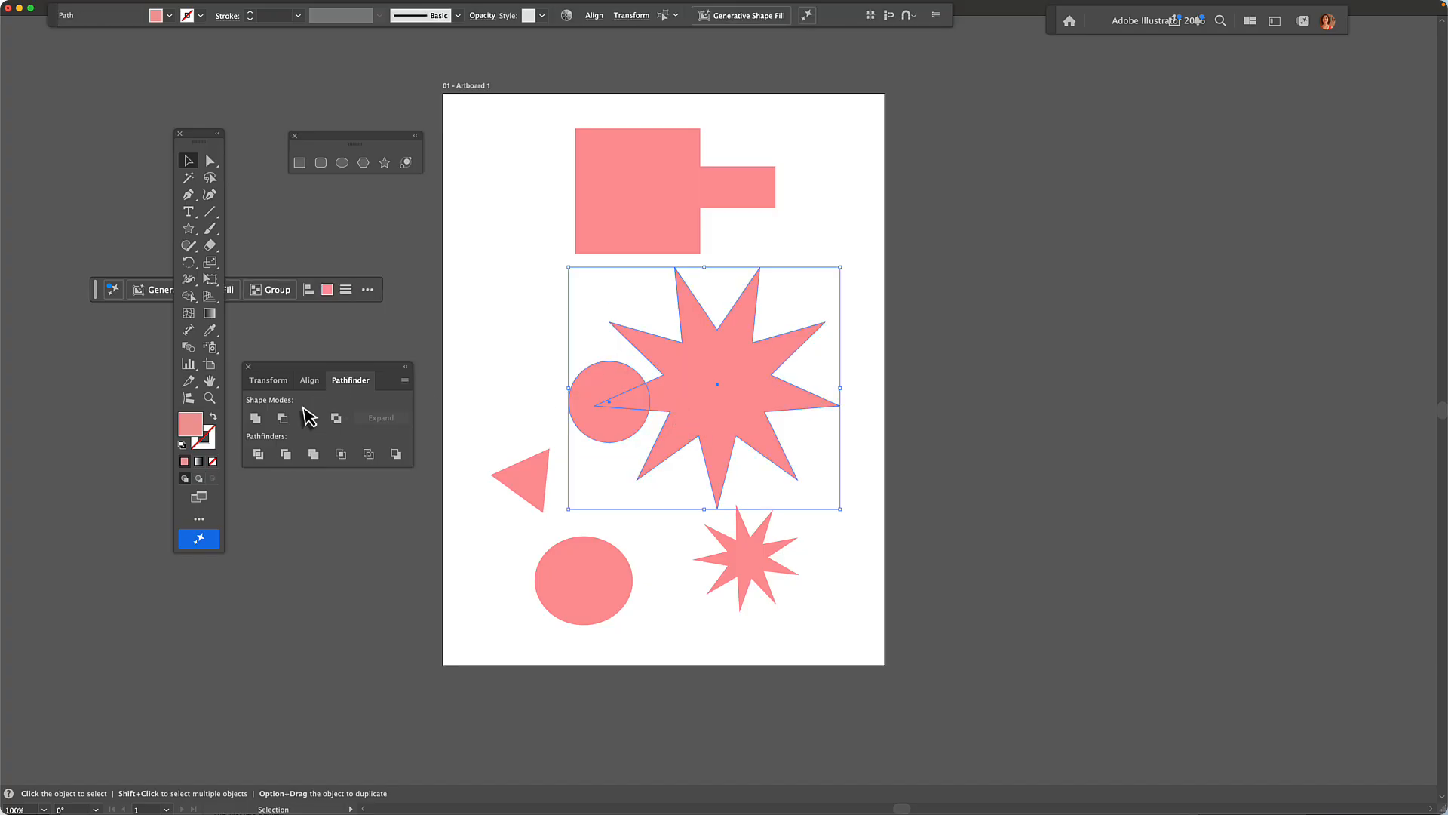
click(282, 418)
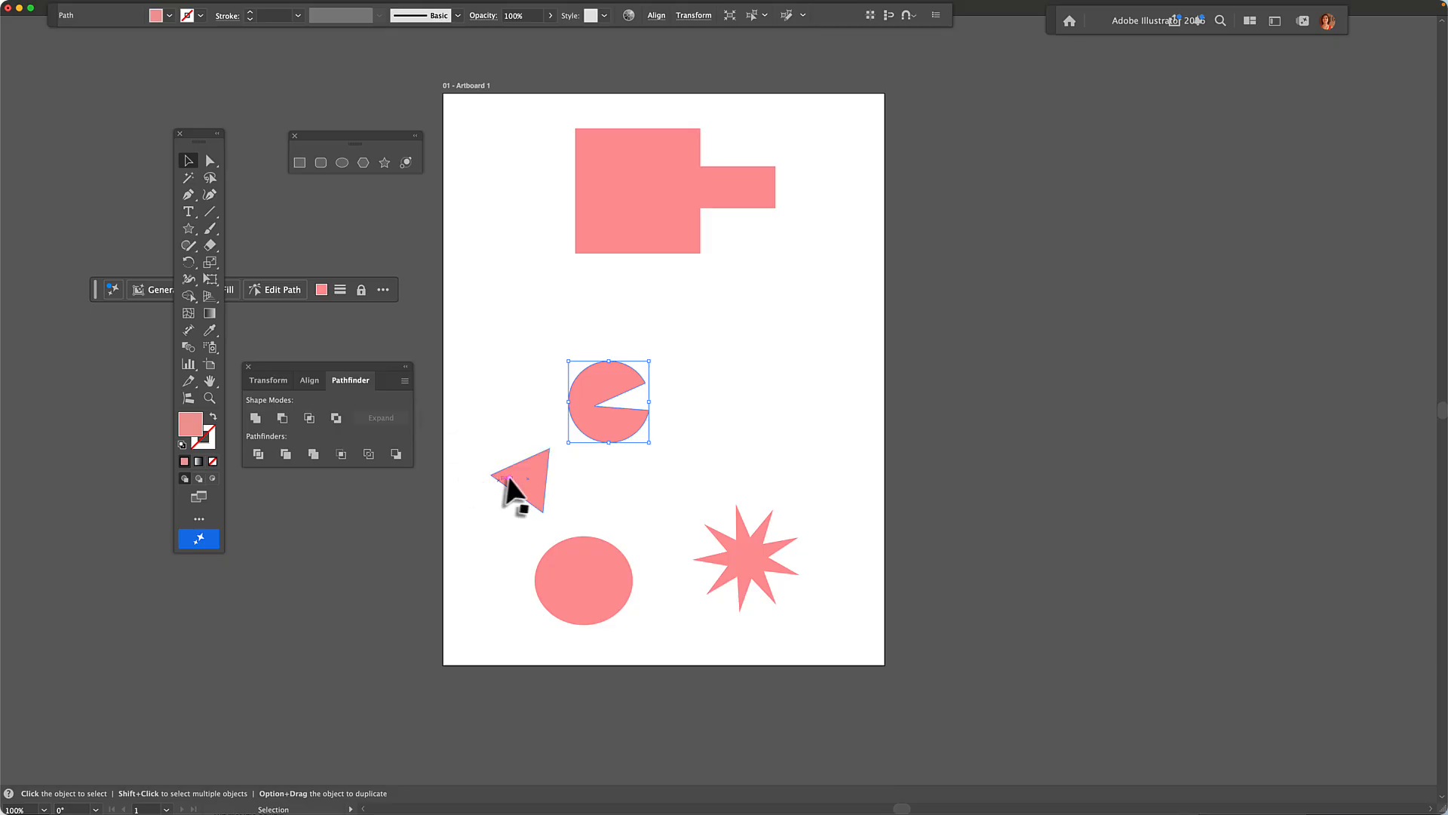
Move the triangle partly over the large ellipse, and try the Intersect shape mode on both
drag(525, 480, 552, 549)
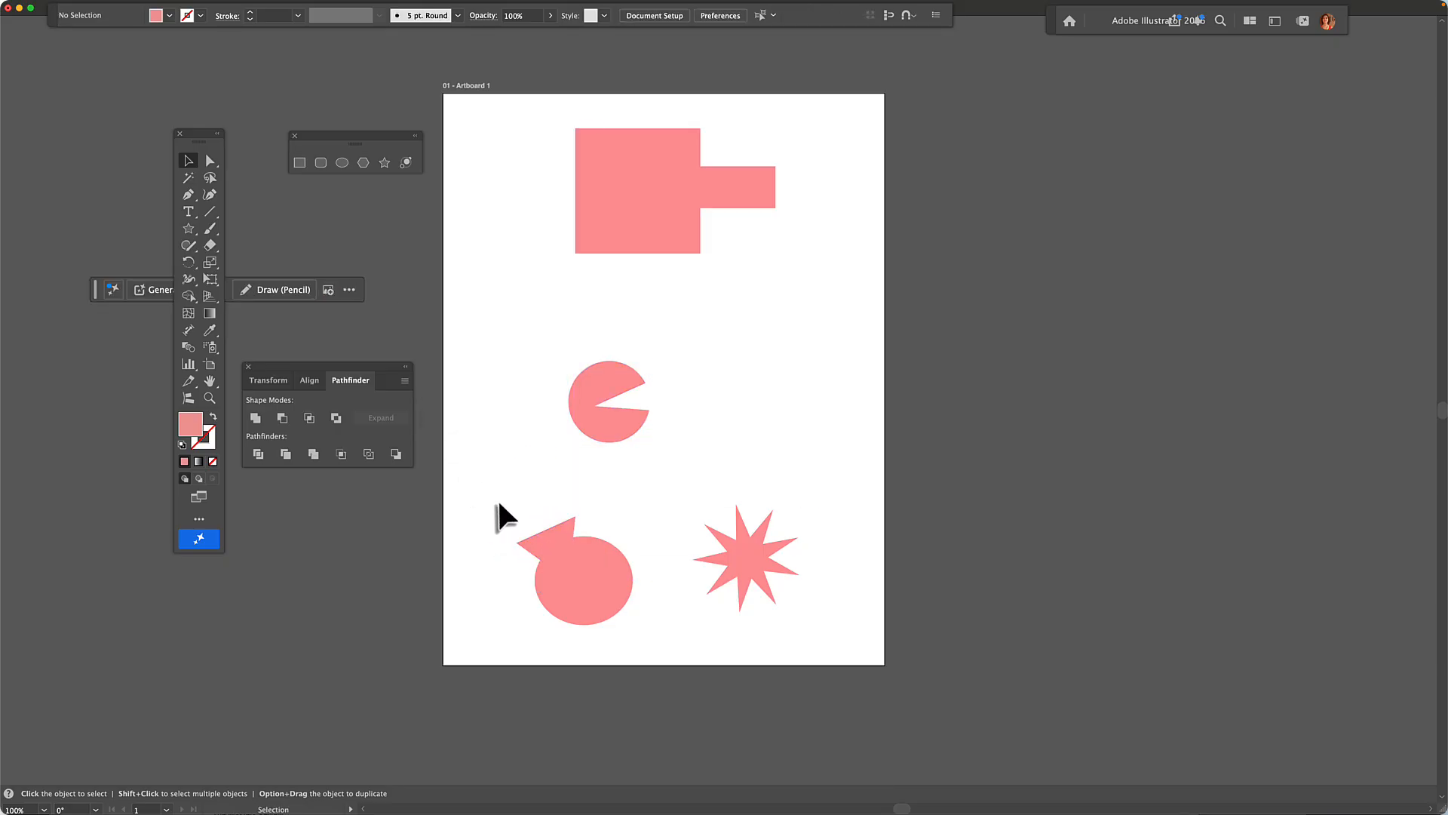
drag(498, 501, 624, 642)
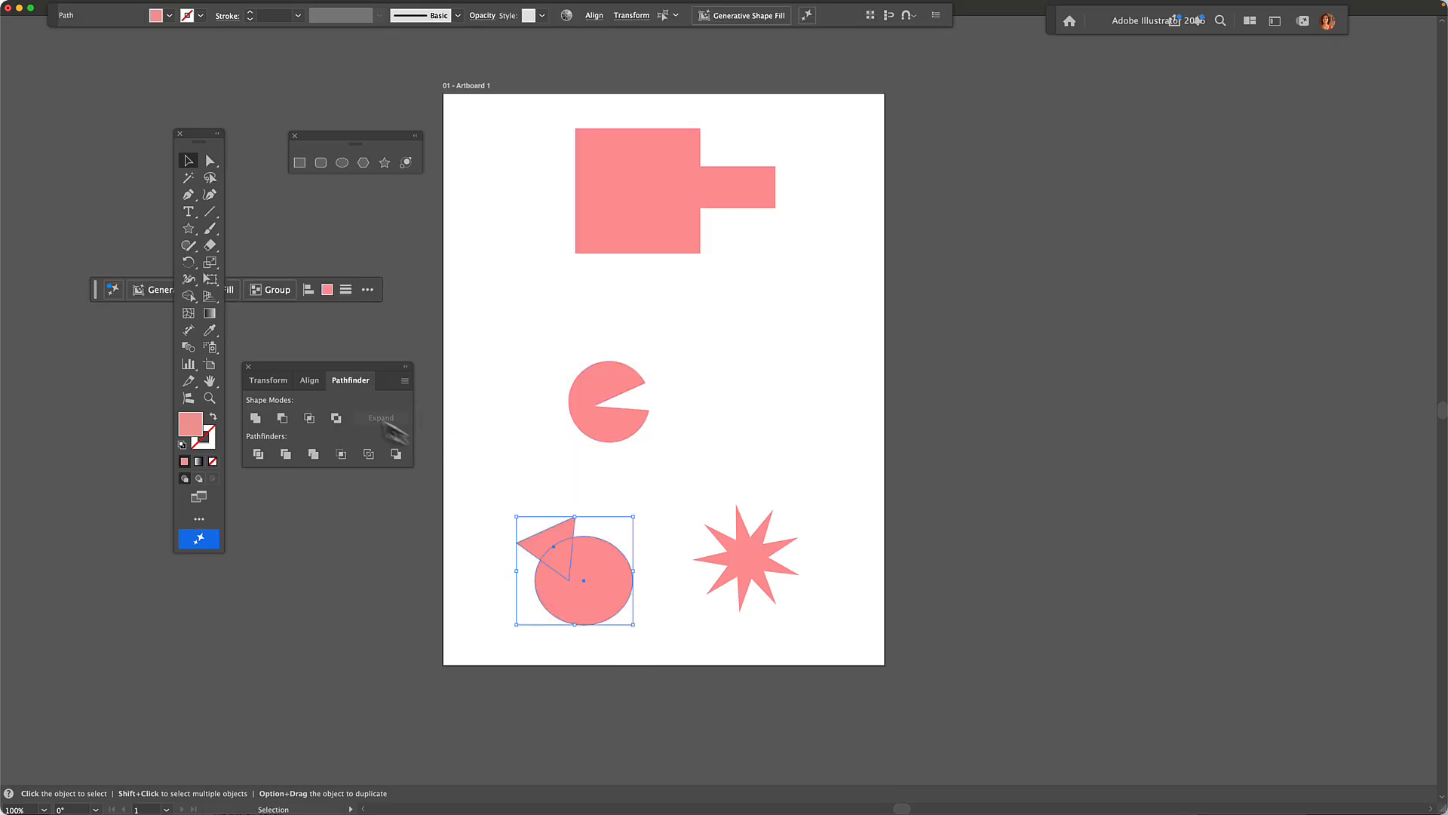
click(312, 425)
key(super+z)
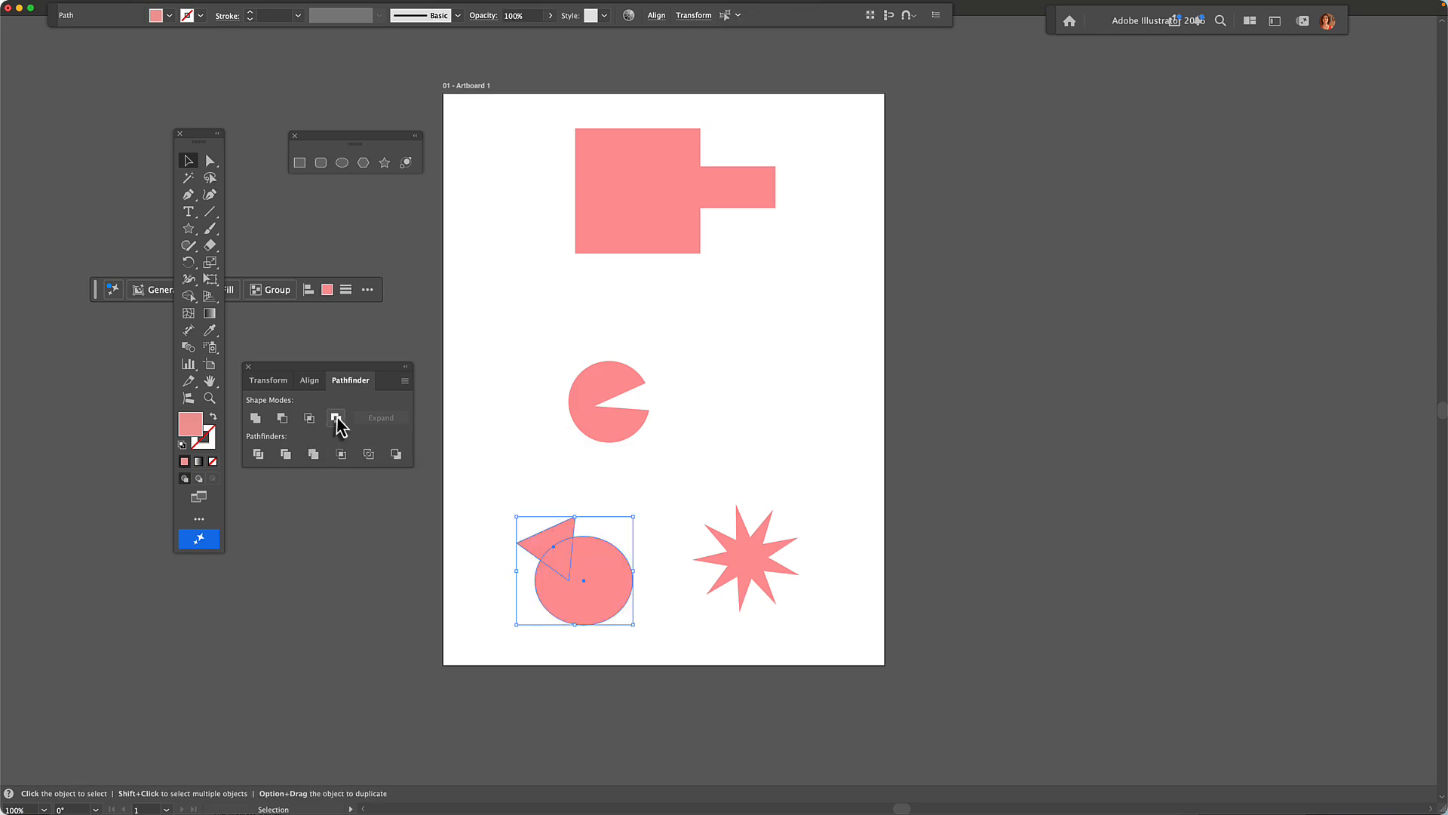
Exclude the overlapping area of the triangle and the large ellipse
click(337, 418)
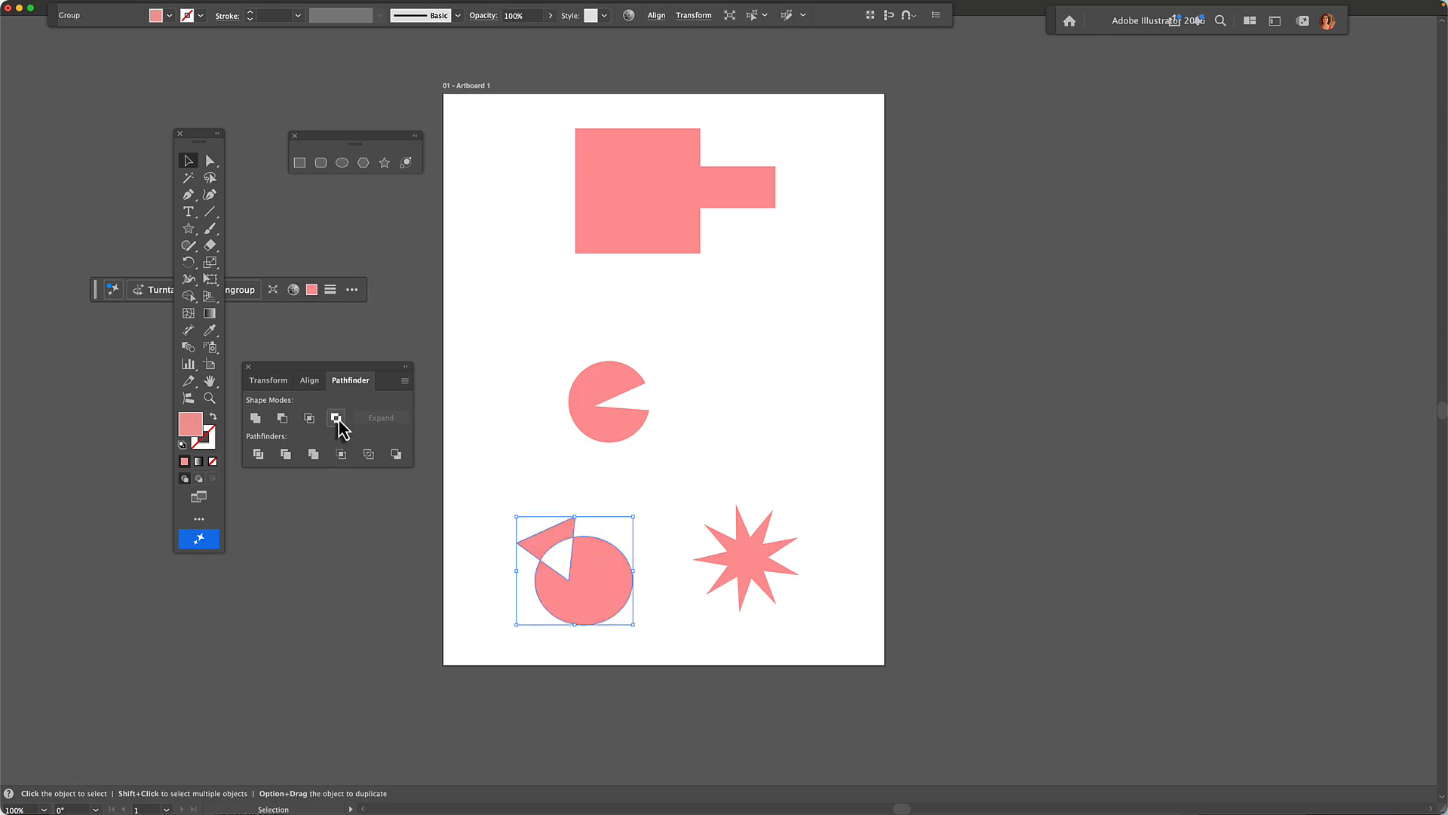
click(504, 474)
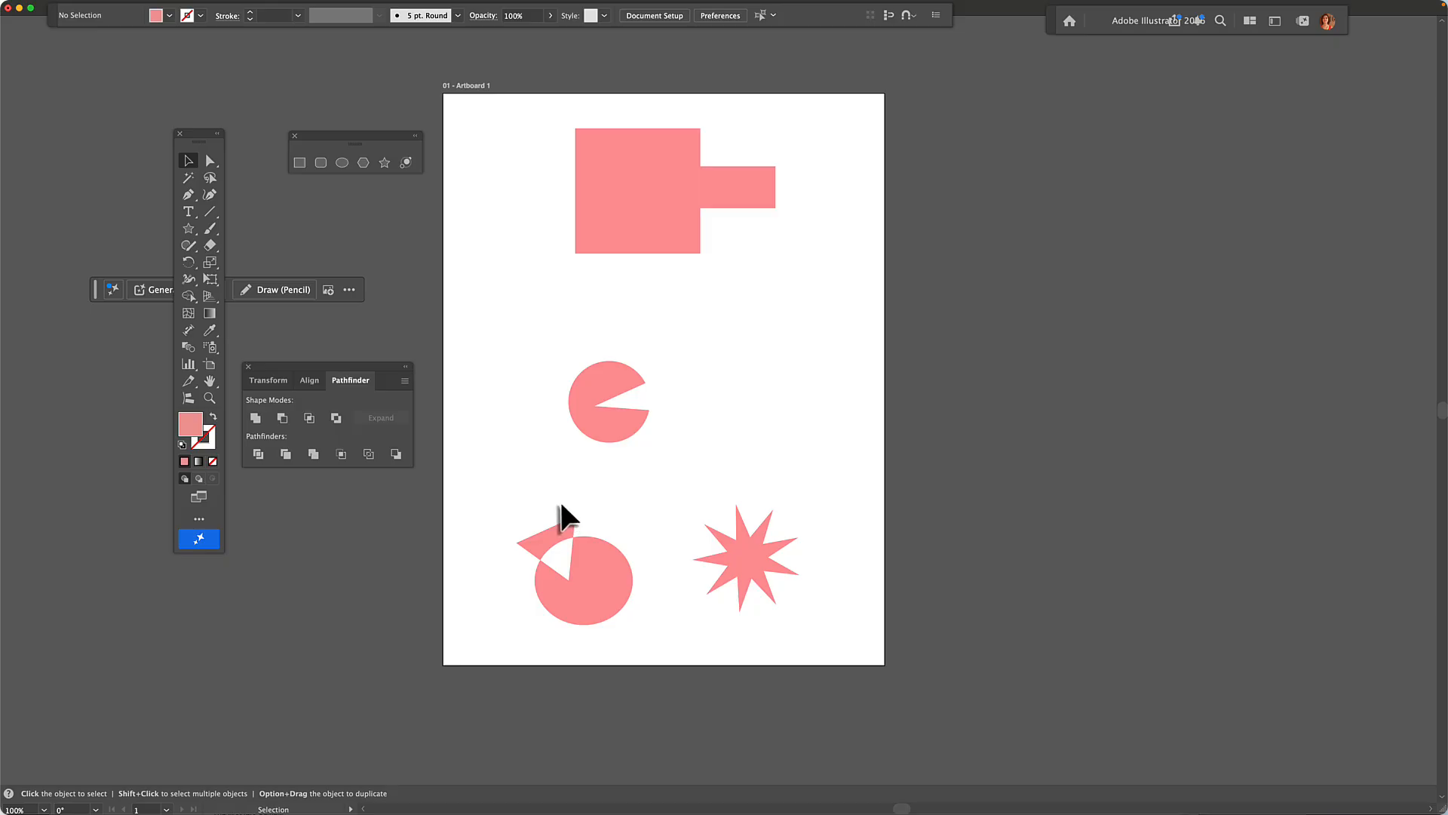
Rearrange the united shape, the notched circle and the excluded shape closer to the artboard's upper left
drag(621, 226, 550, 226)
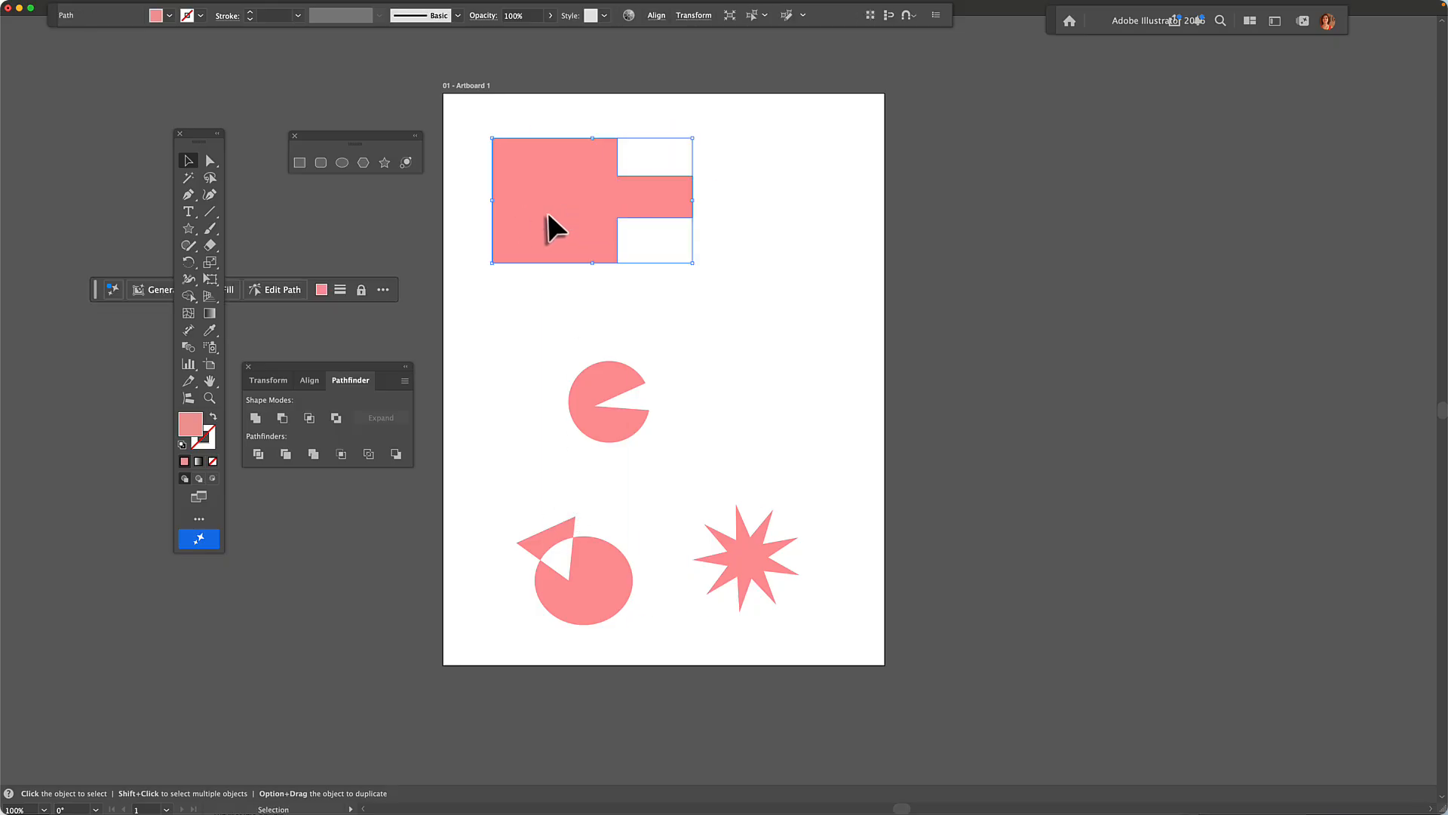
drag(573, 408, 510, 360)
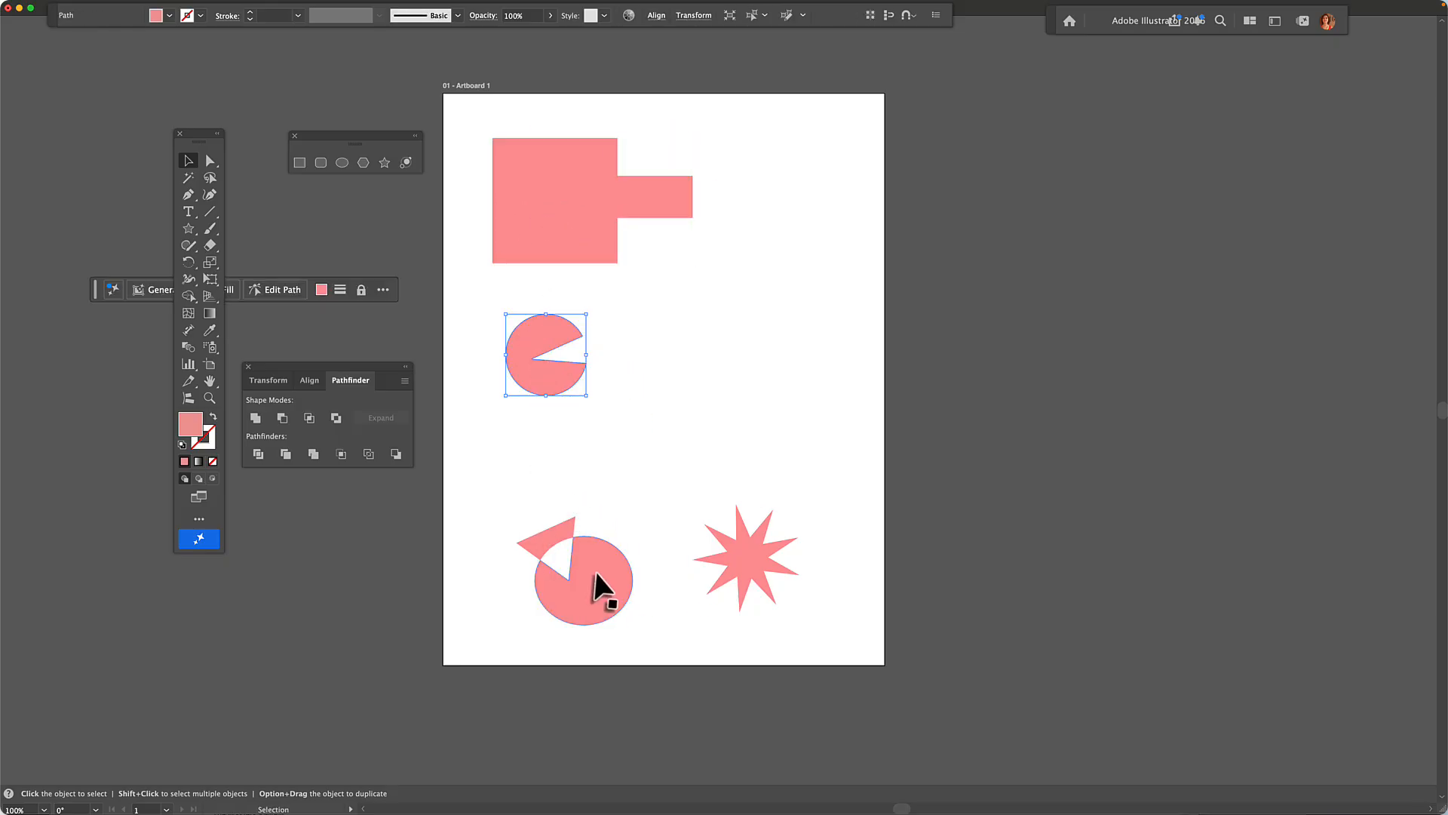
drag(596, 569, 558, 473)
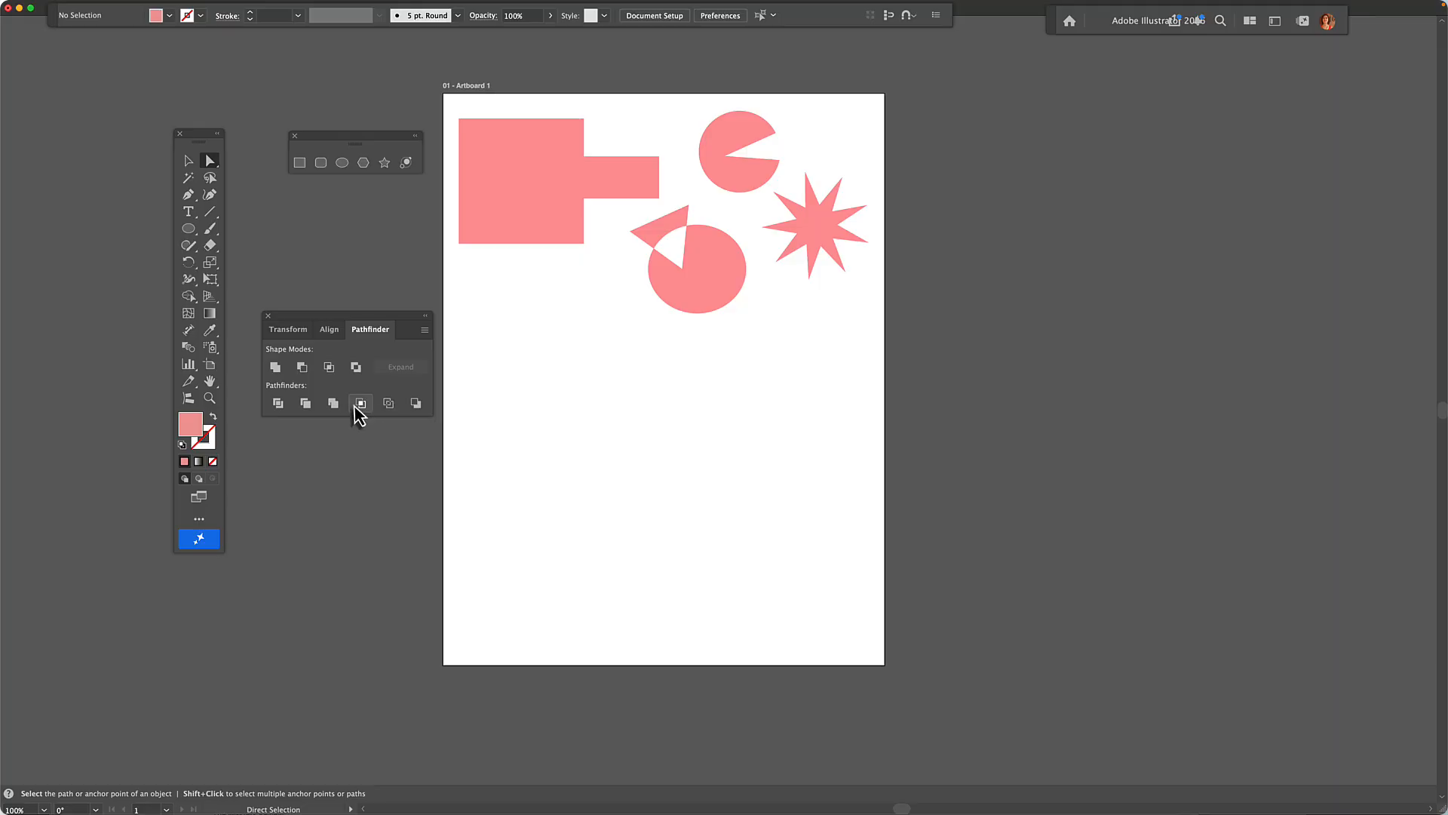
Draw a small circle in the empty area on the left of the artboard, below the existing shapes
click(343, 169)
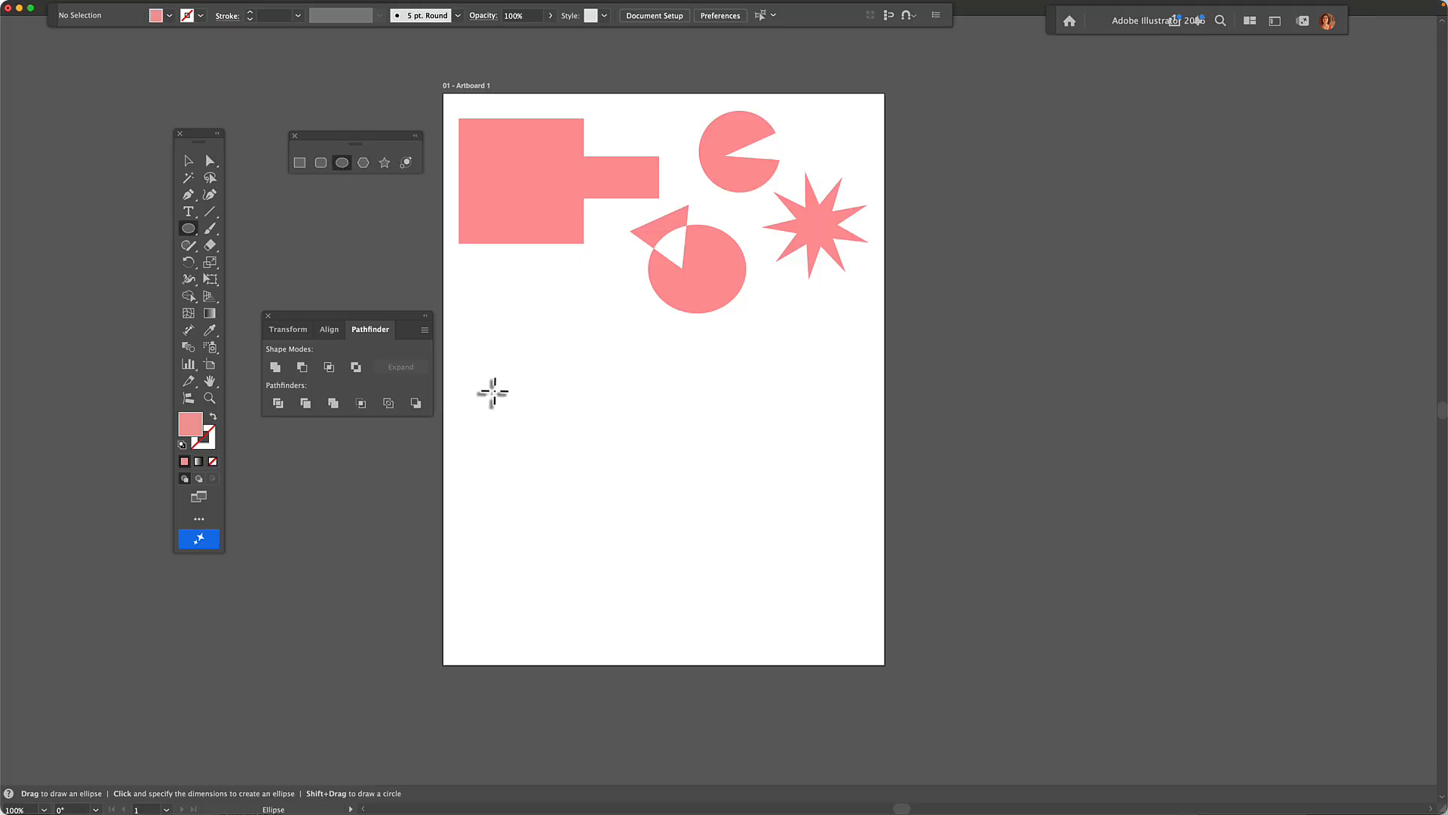
drag(494, 390, 532, 448)
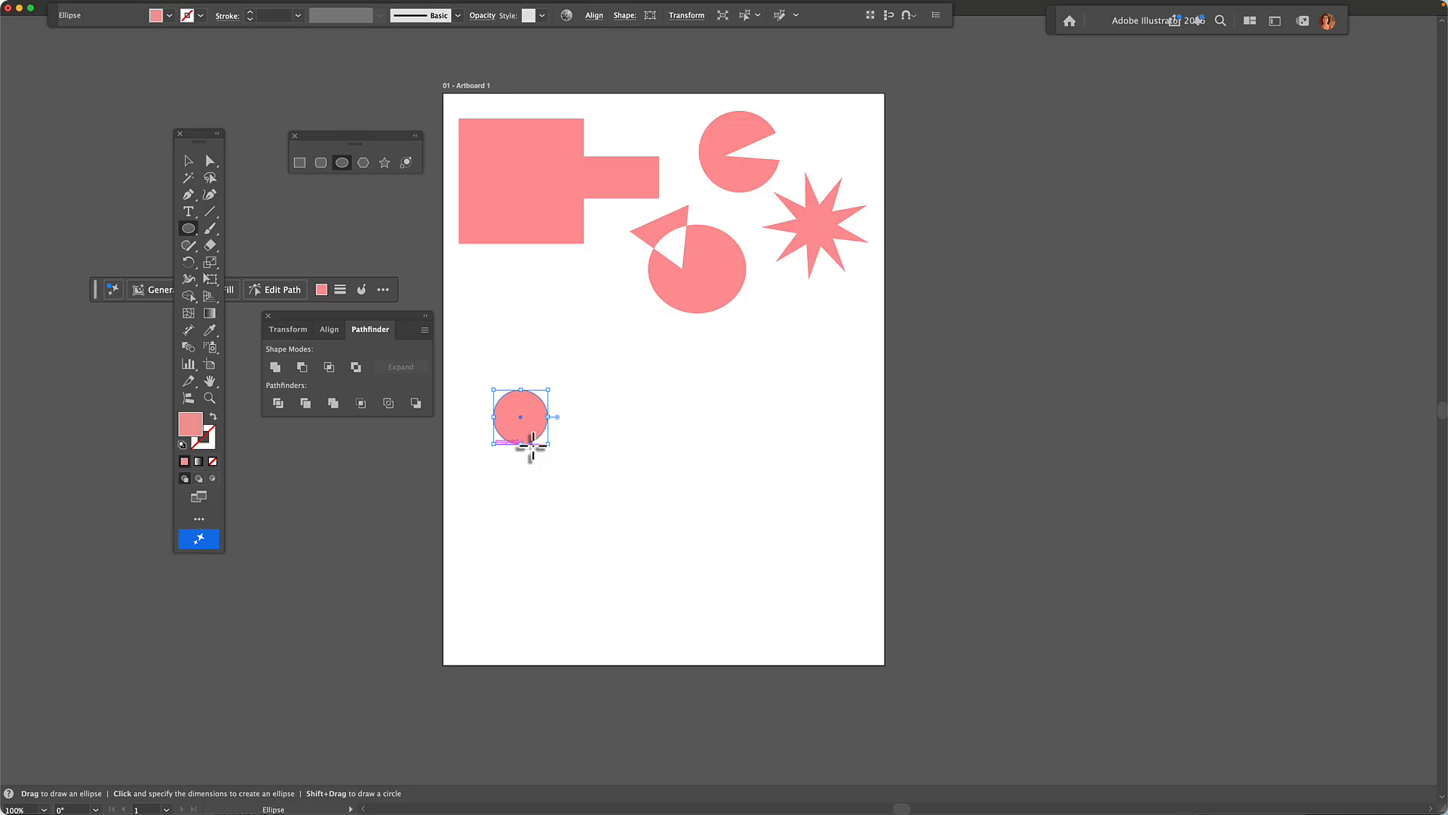
click(188, 160)
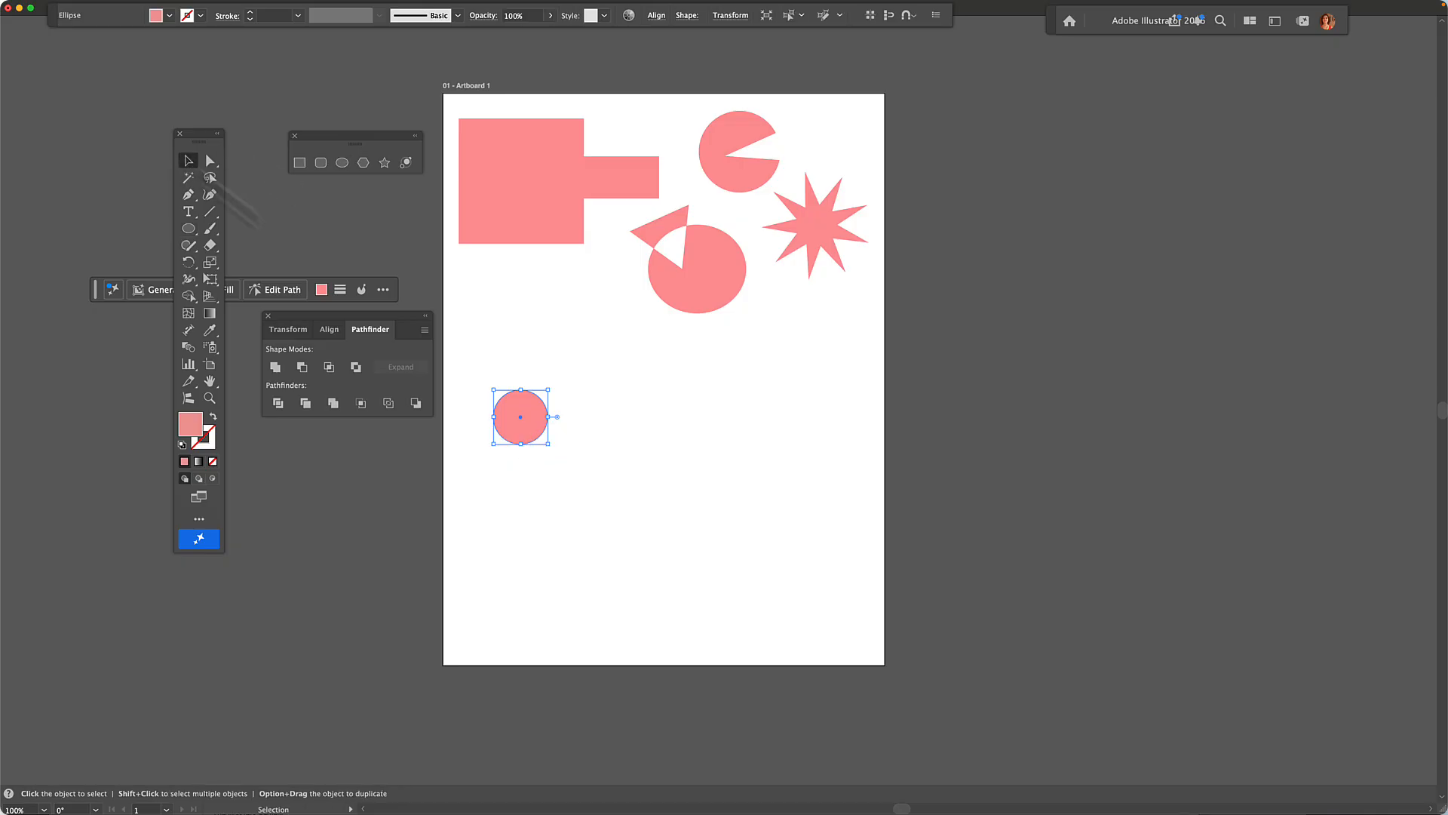
drag(513, 423, 509, 430)
Copy the small circle and paste duplicates of it
key(a)
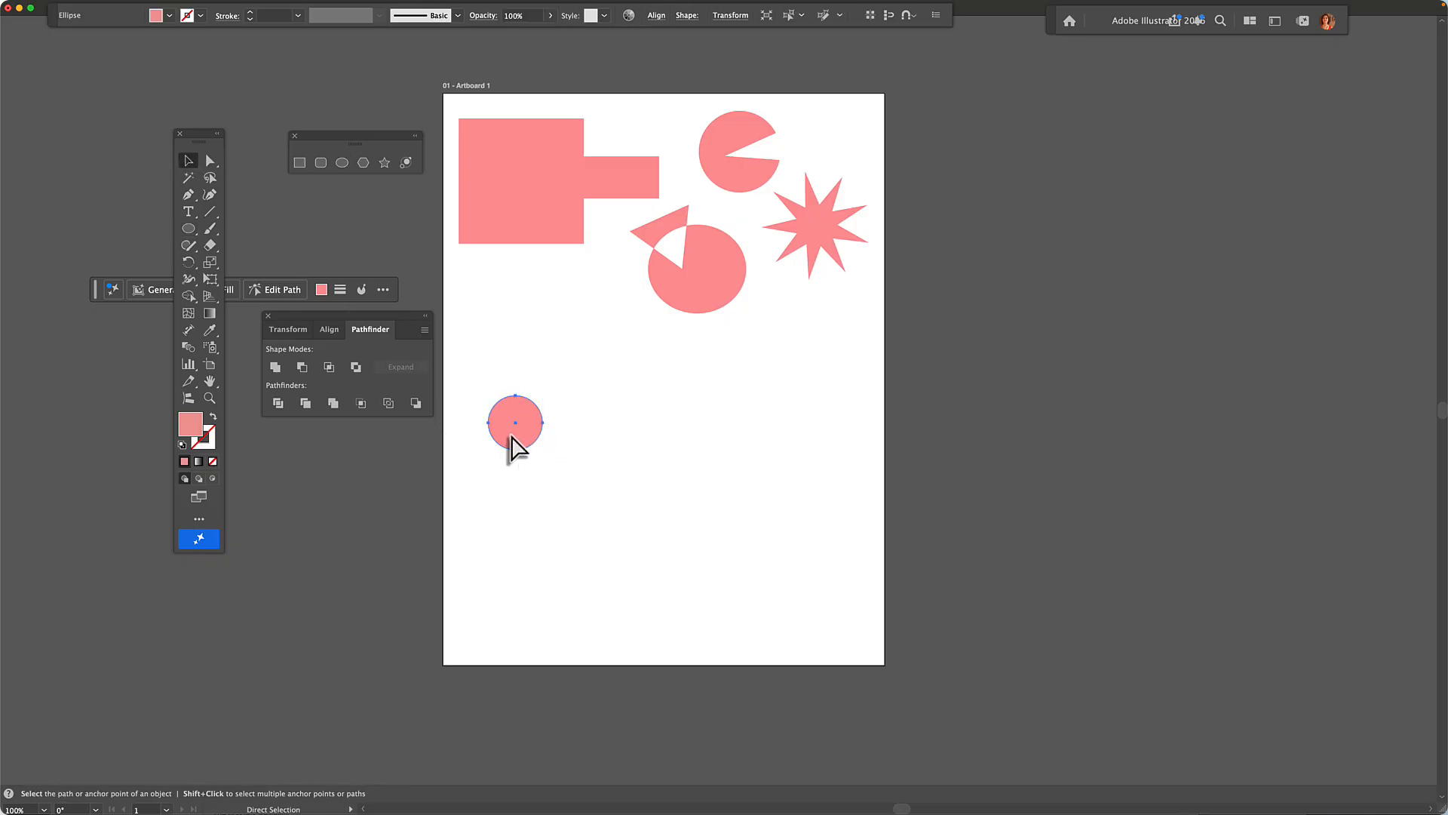
key(super+c)
key(super+v)
key(a)
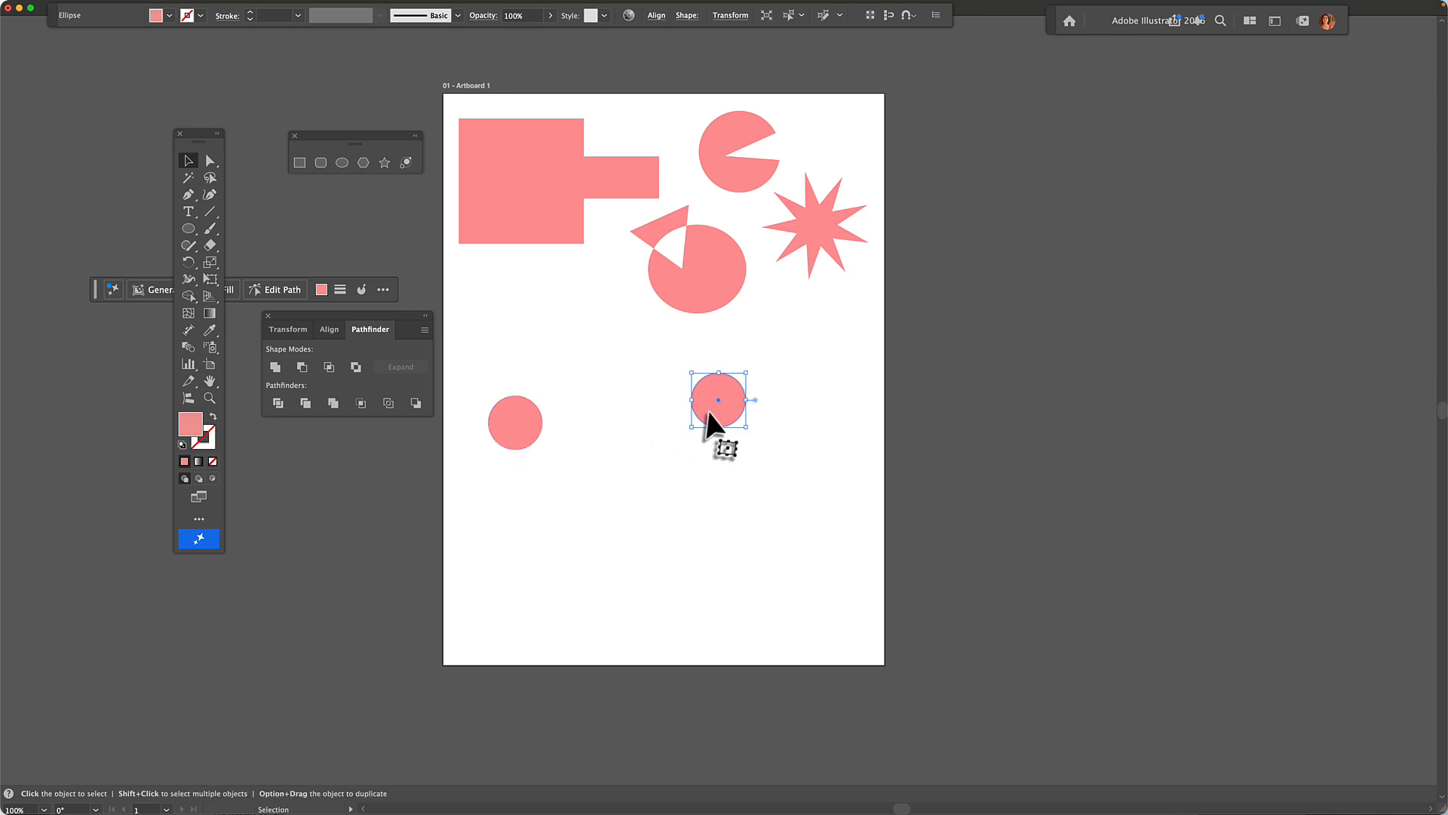
key(v)
Arrange the three small circles in an overlapping triangular cluster and select all of them
drag(709, 412, 575, 424)
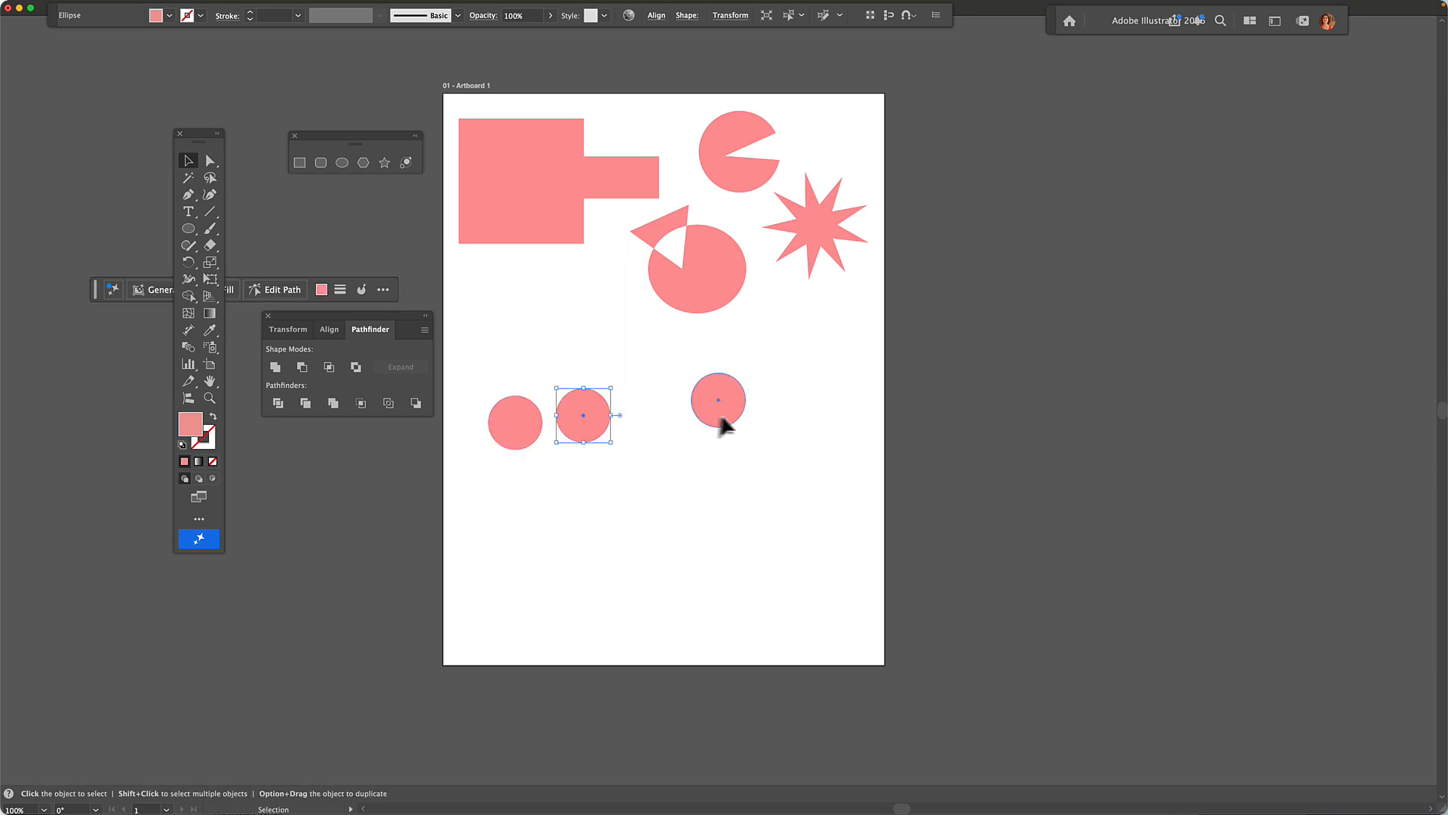
drag(725, 420, 544, 462)
drag(663, 437, 554, 434)
drag(480, 375, 607, 501)
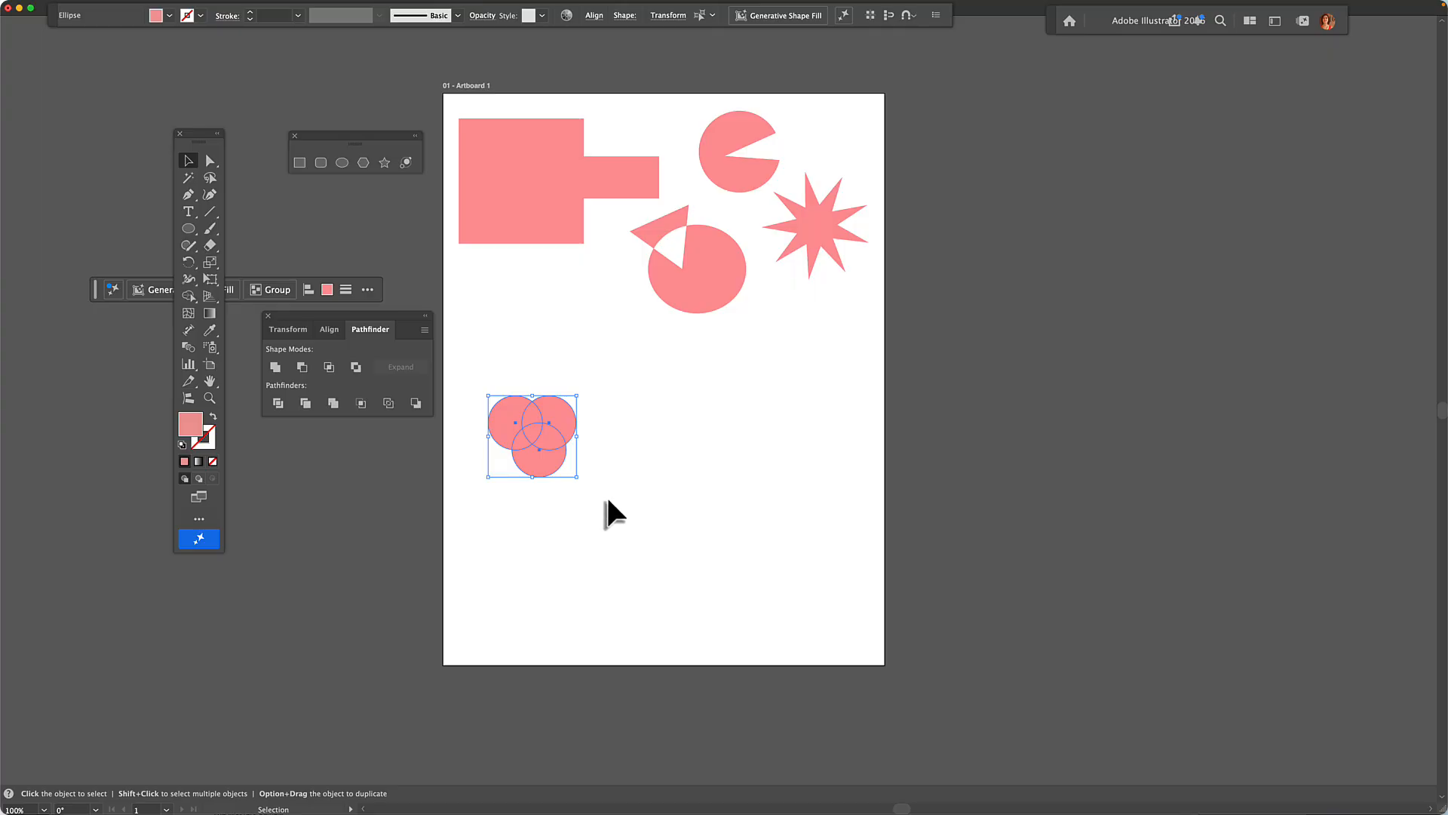
Divide the three overlapping circles with Pathfinder and move the resulting group slightly higher on the artboard
click(278, 405)
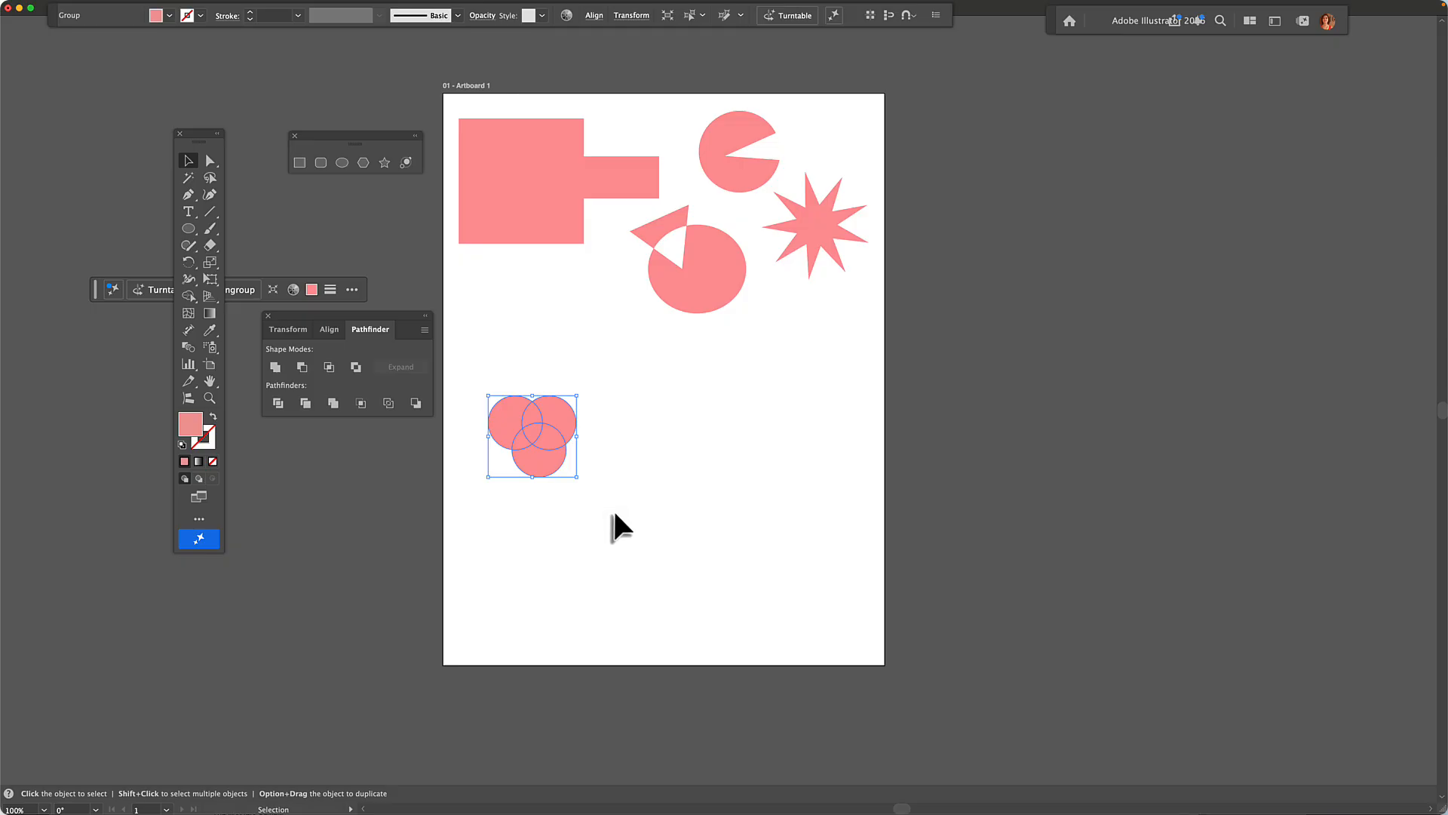
mouse_move(536, 452)
mouse_down()
mouse_move(573, 447)
mouse_move(538, 432)
mouse_up()
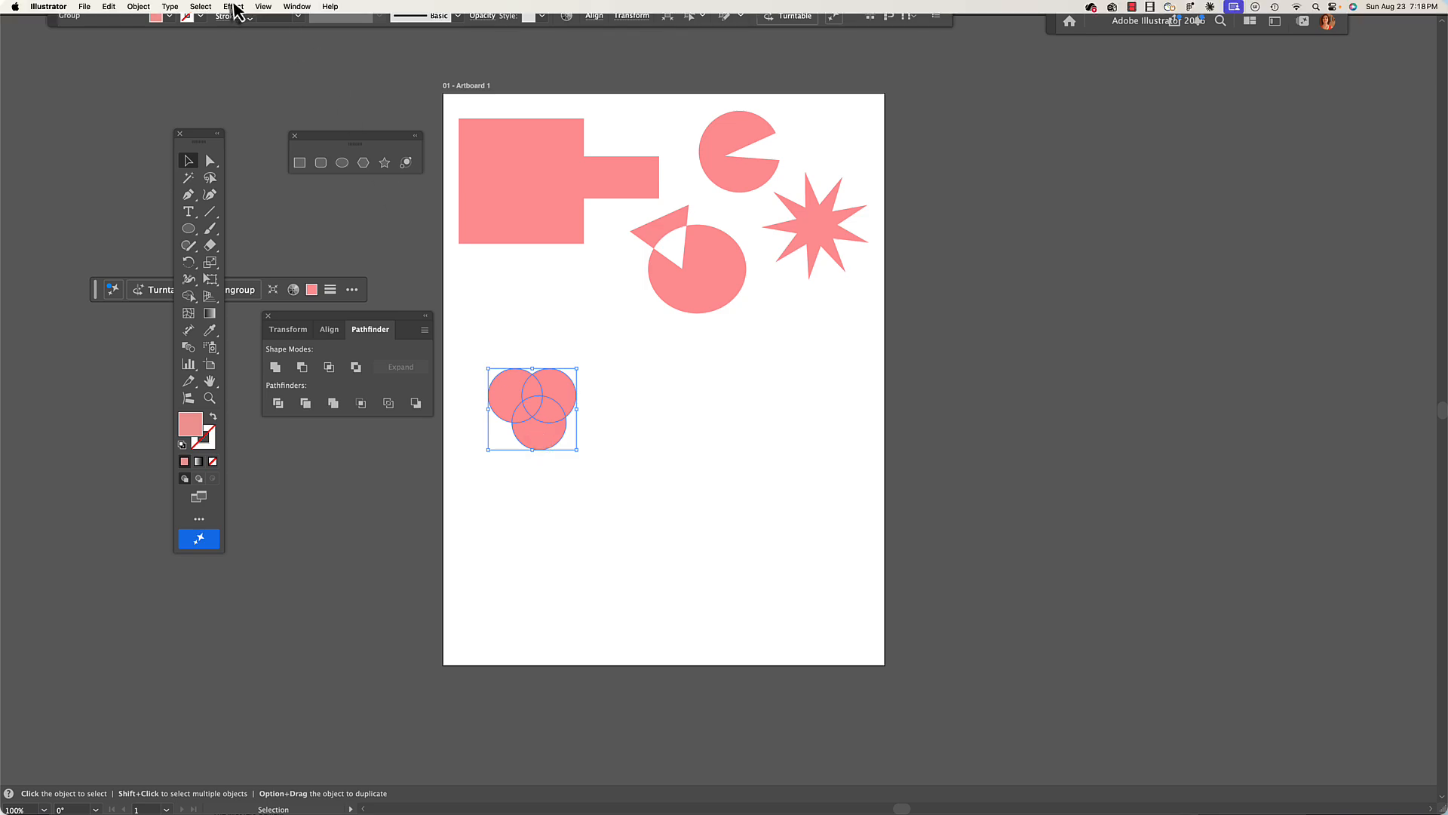
click(200, 6)
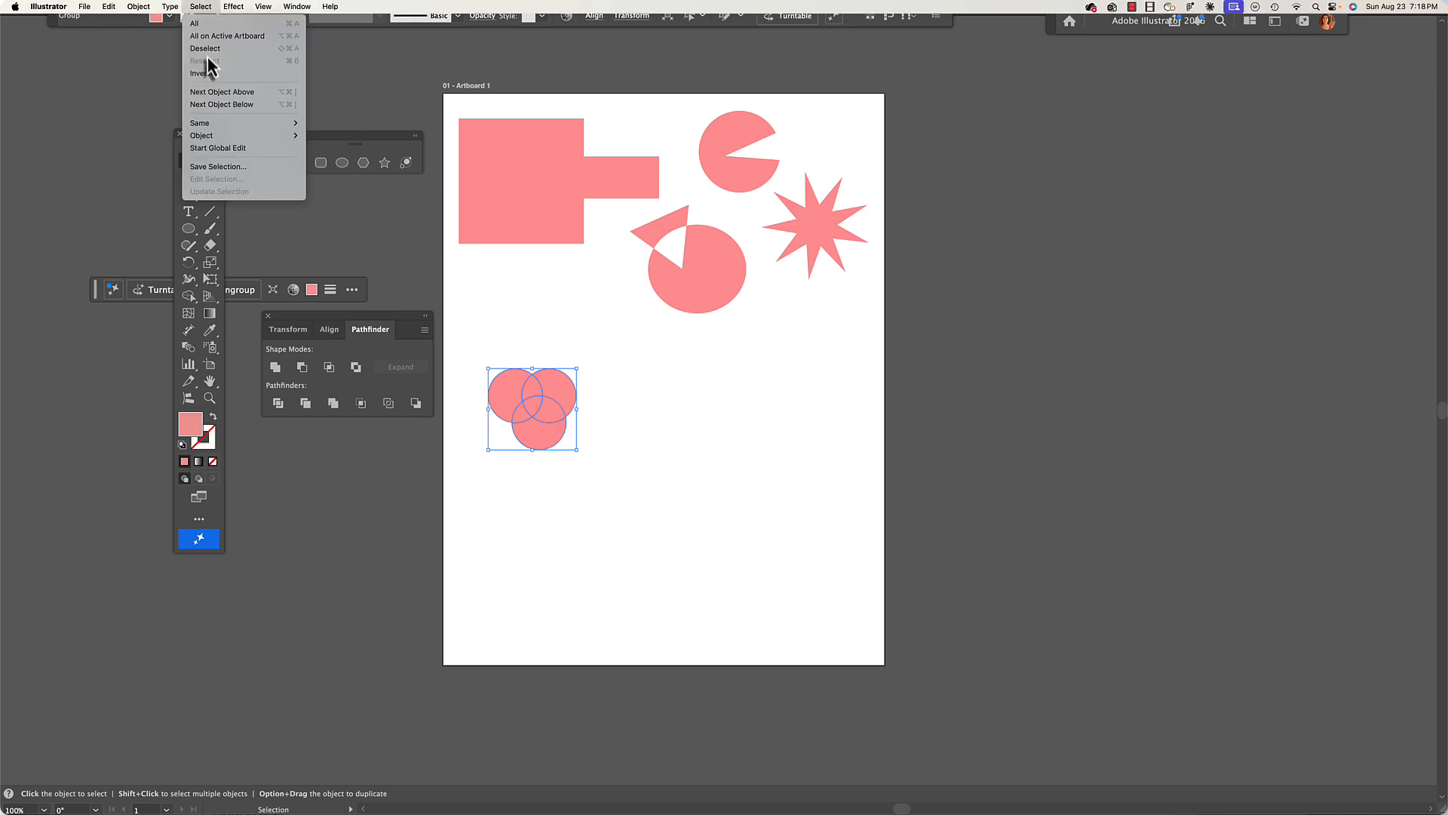
click(487, 524)
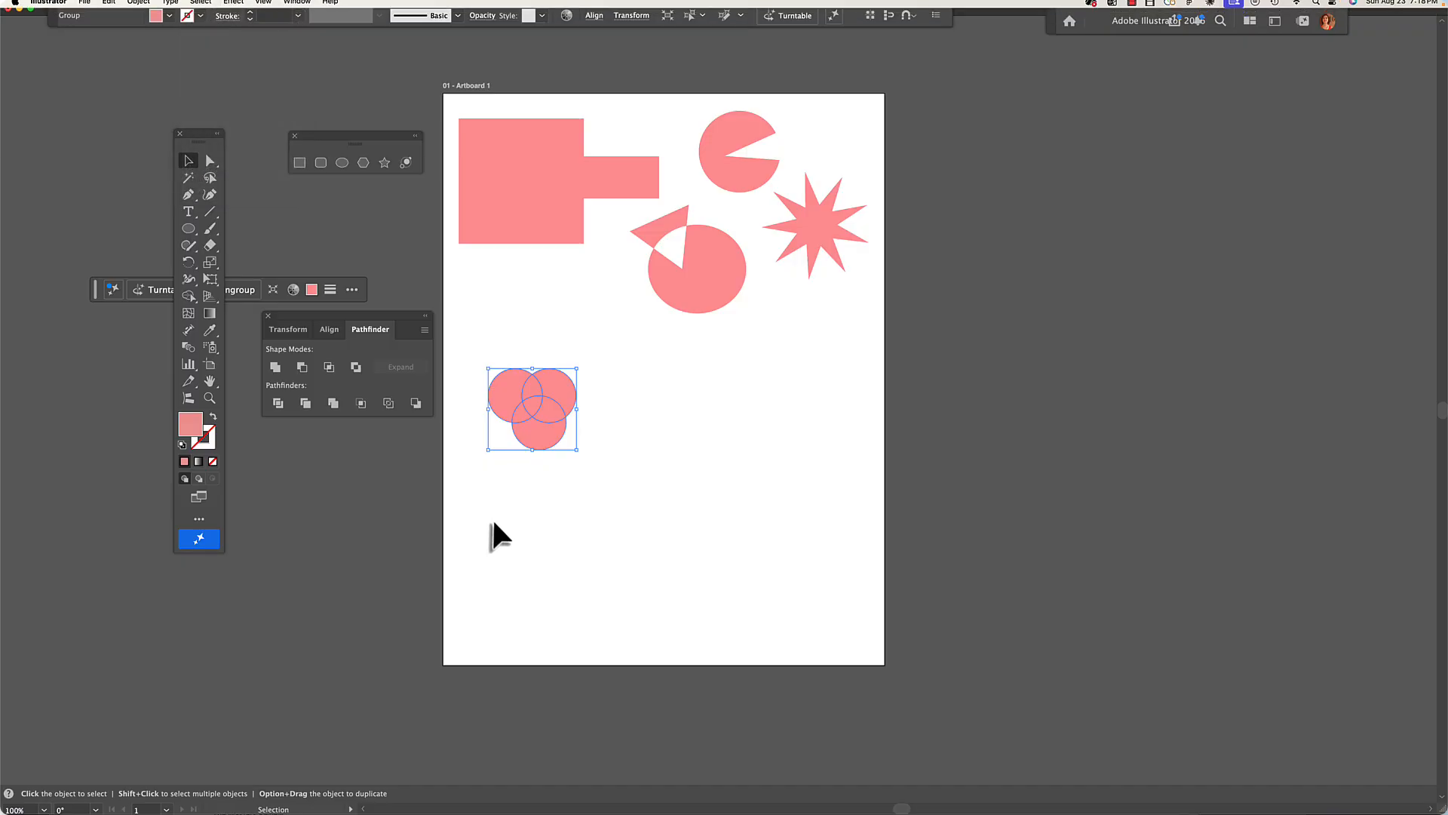
click(492, 520)
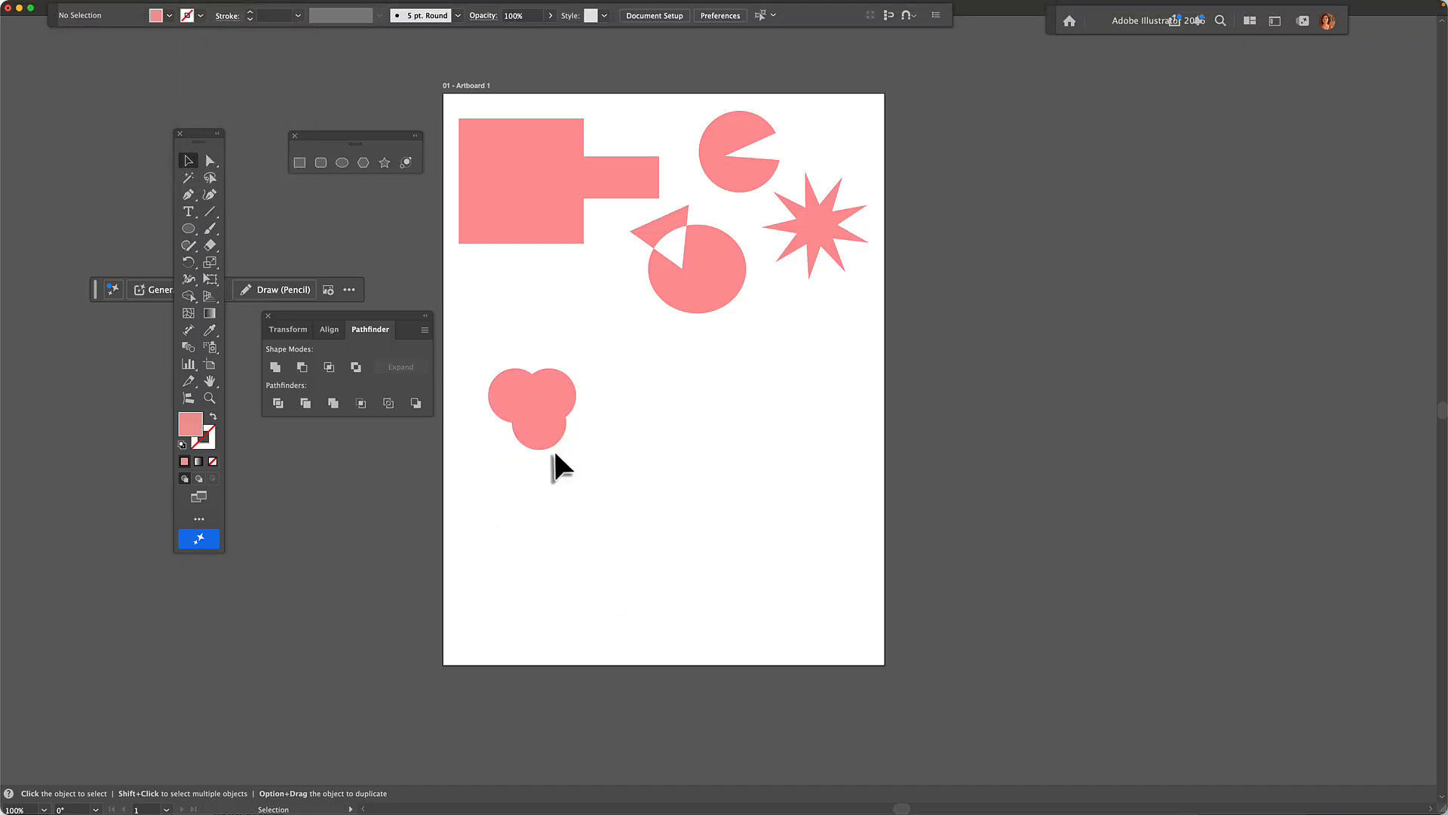
mouse_move(544, 436)
mouse_down()
mouse_move(551, 449)
mouse_move(546, 427)
mouse_up()
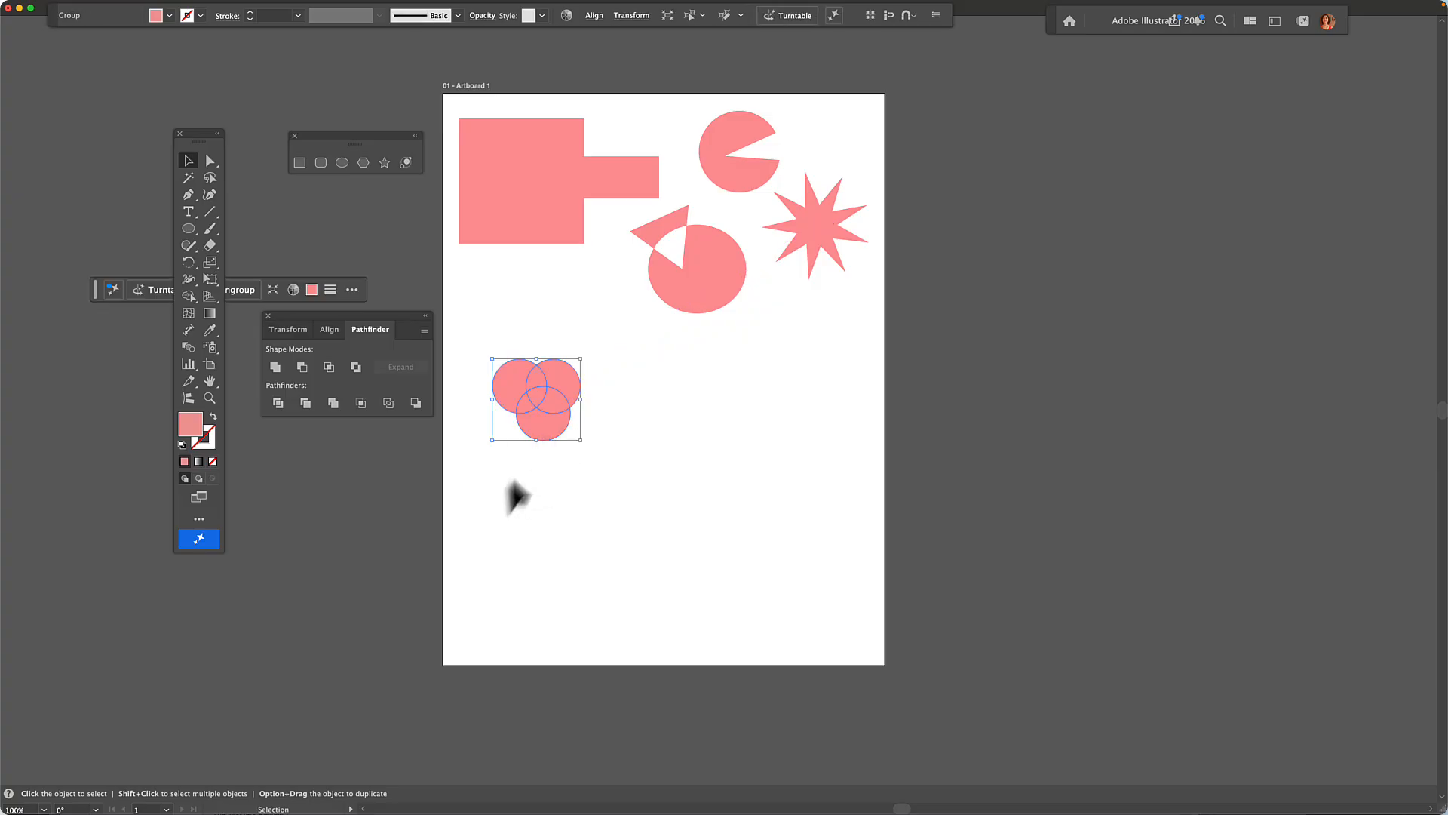
click(500, 498)
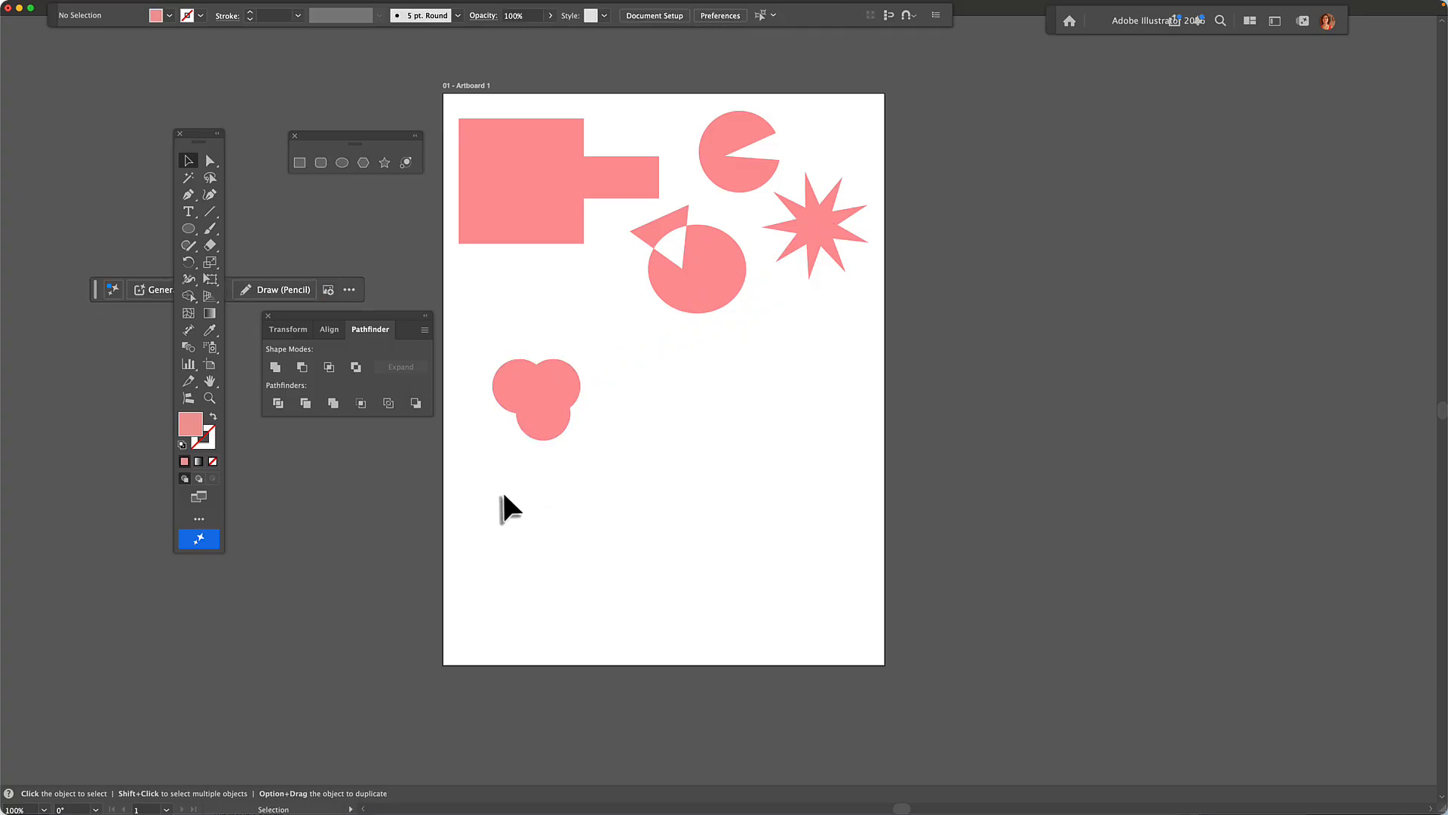
Pull the divided circle pieces apart individually with the Direct Selection tool
click(211, 167)
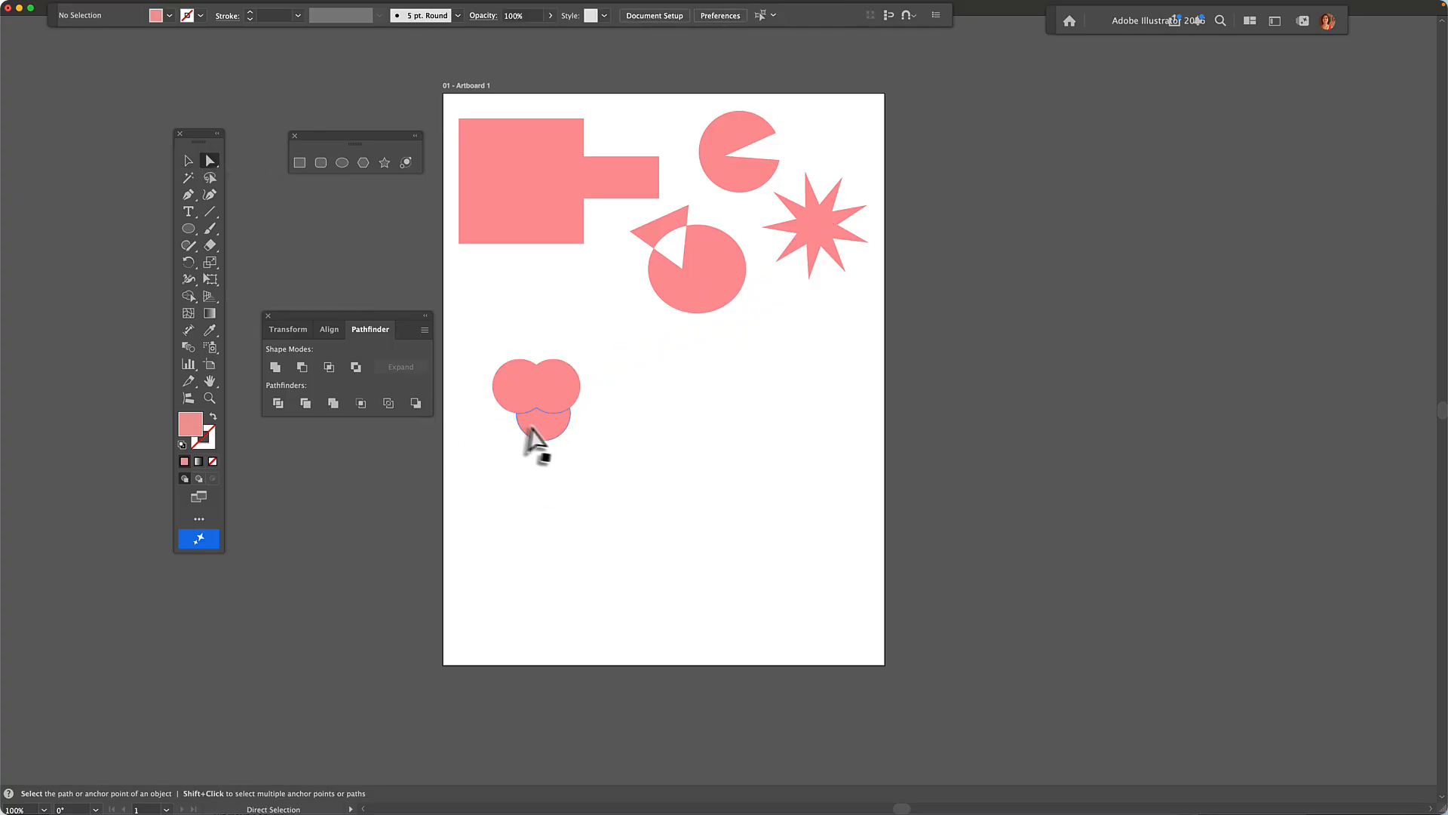
drag(533, 457, 533, 458)
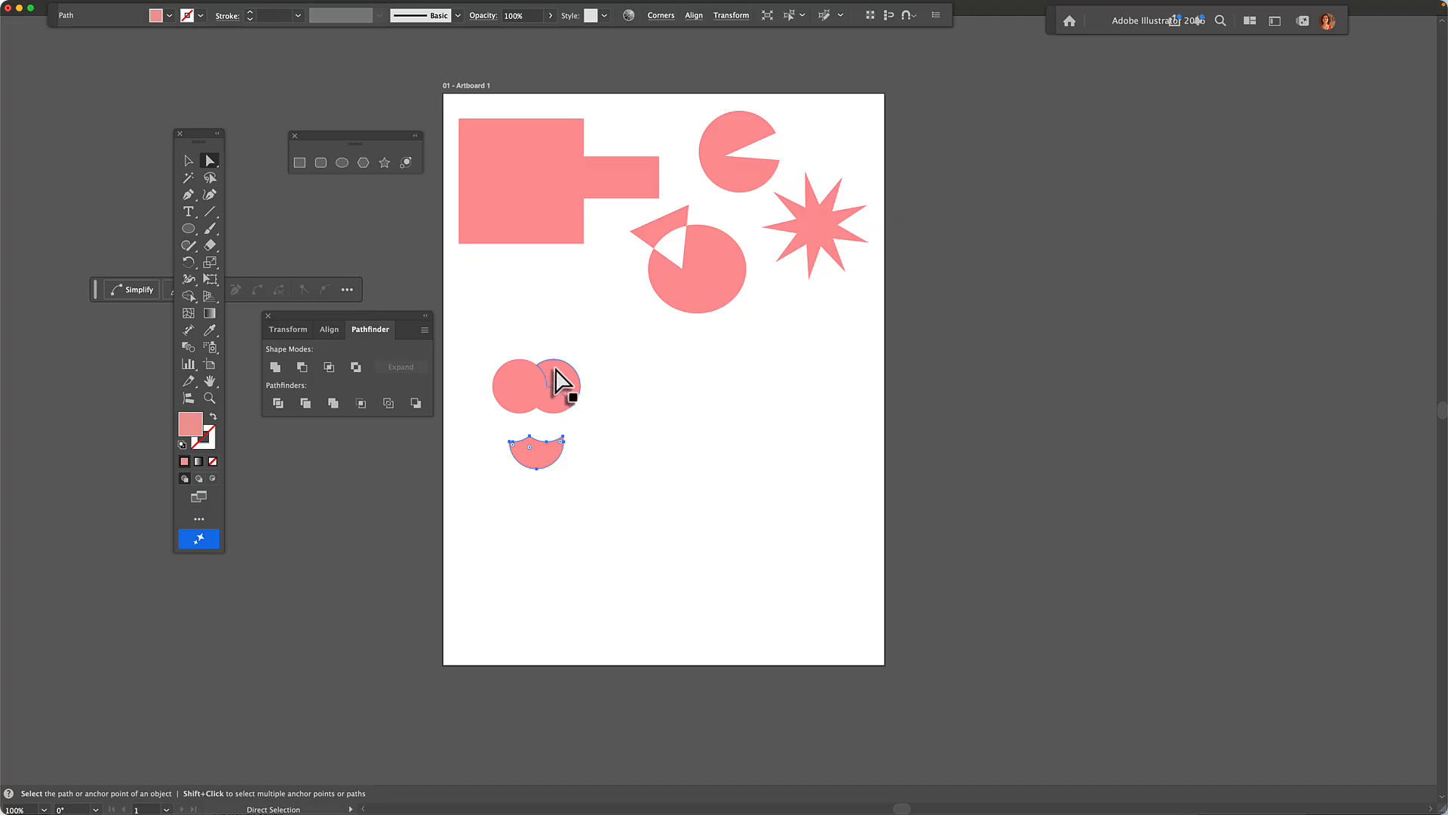
drag(556, 380, 489, 380)
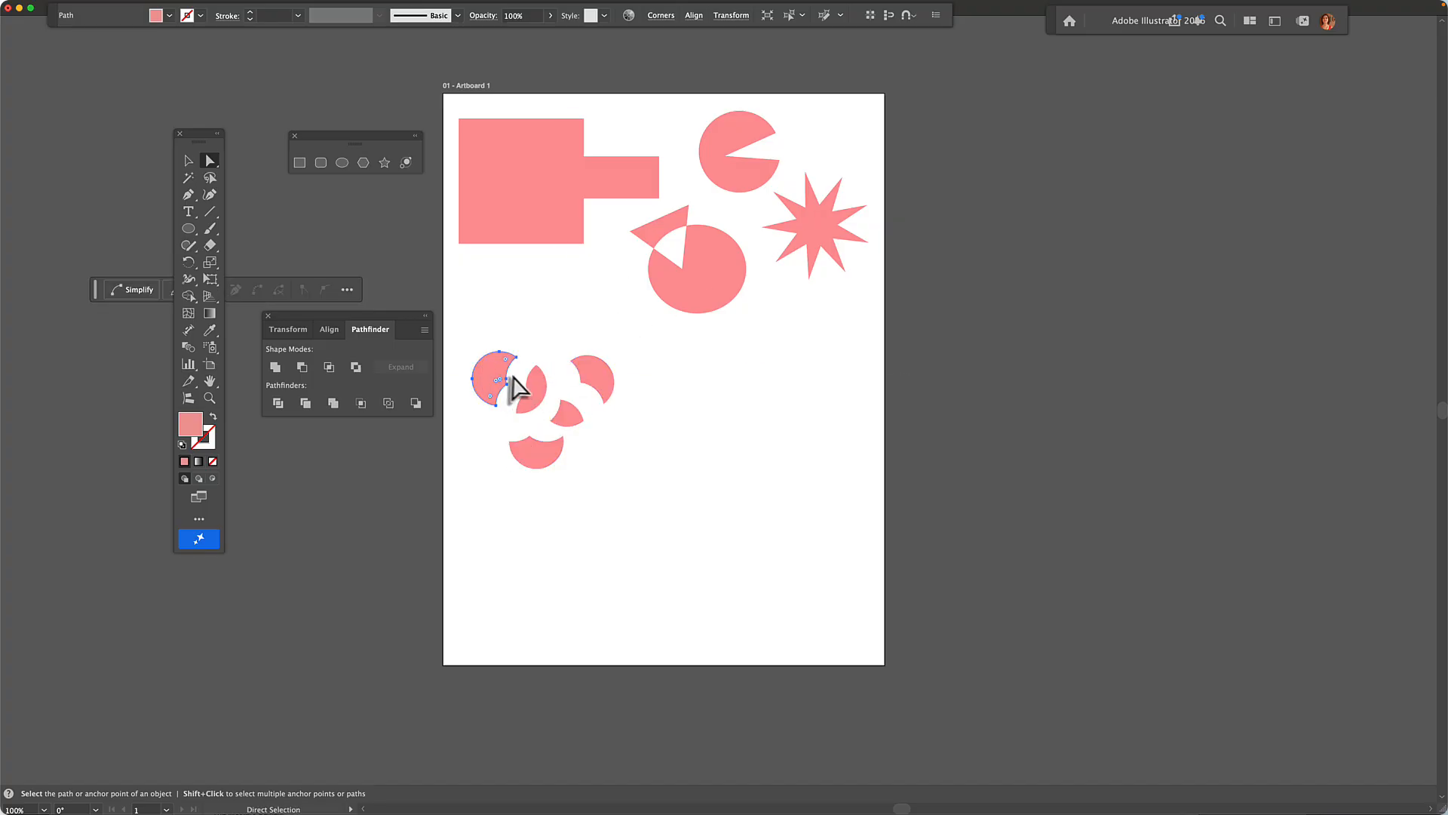
click(537, 387)
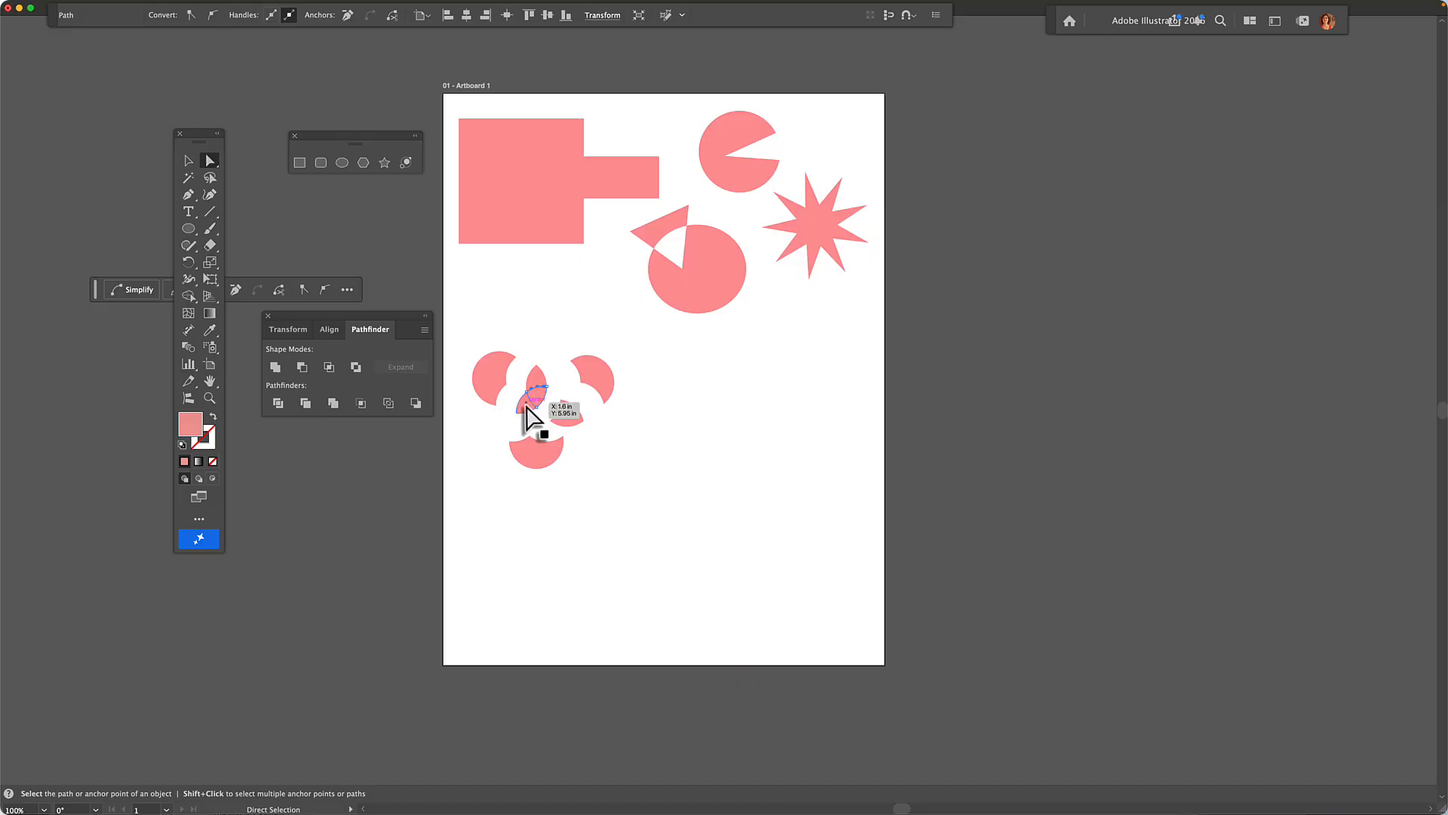
click(527, 405)
click(496, 406)
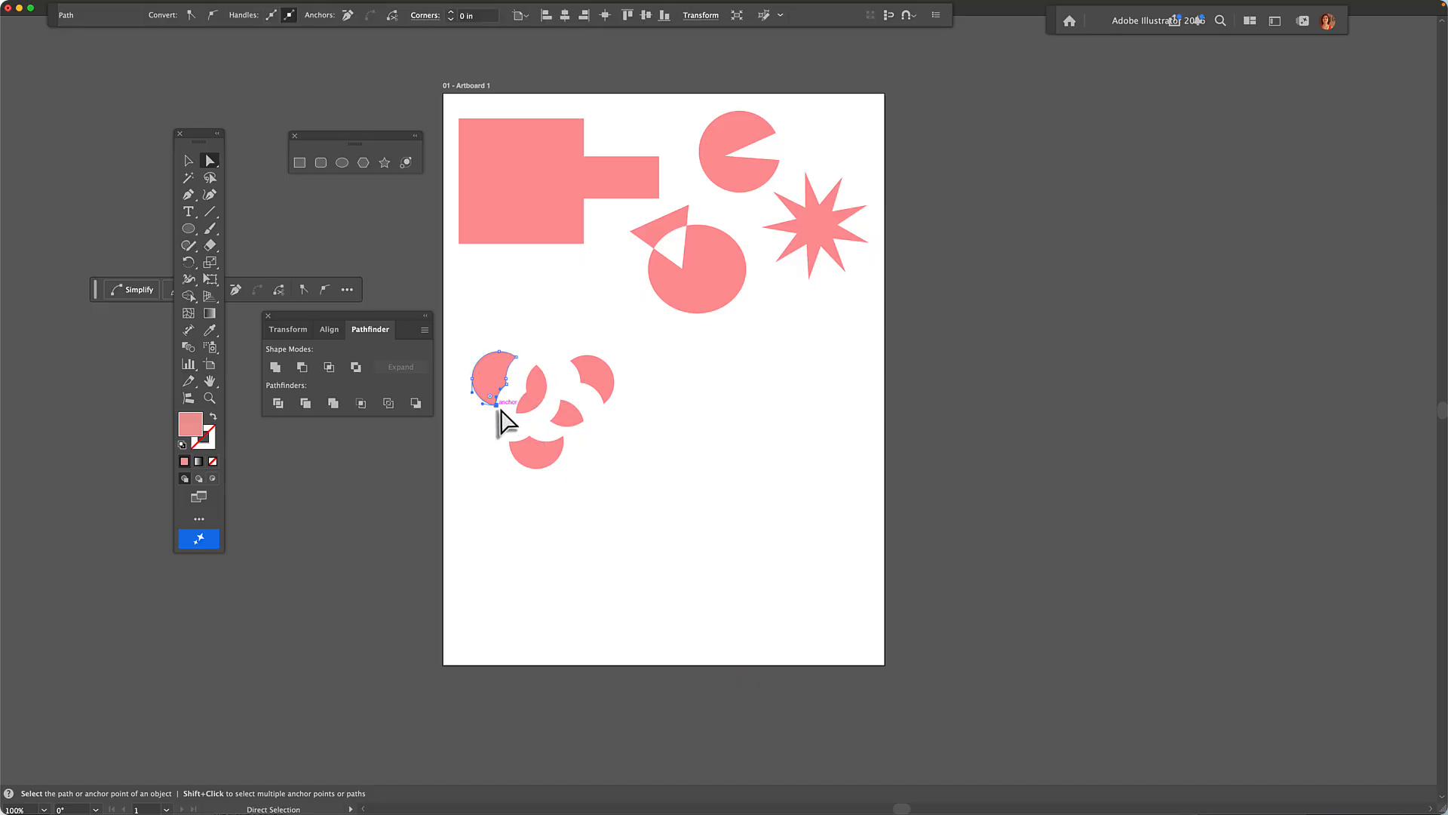
click(563, 409)
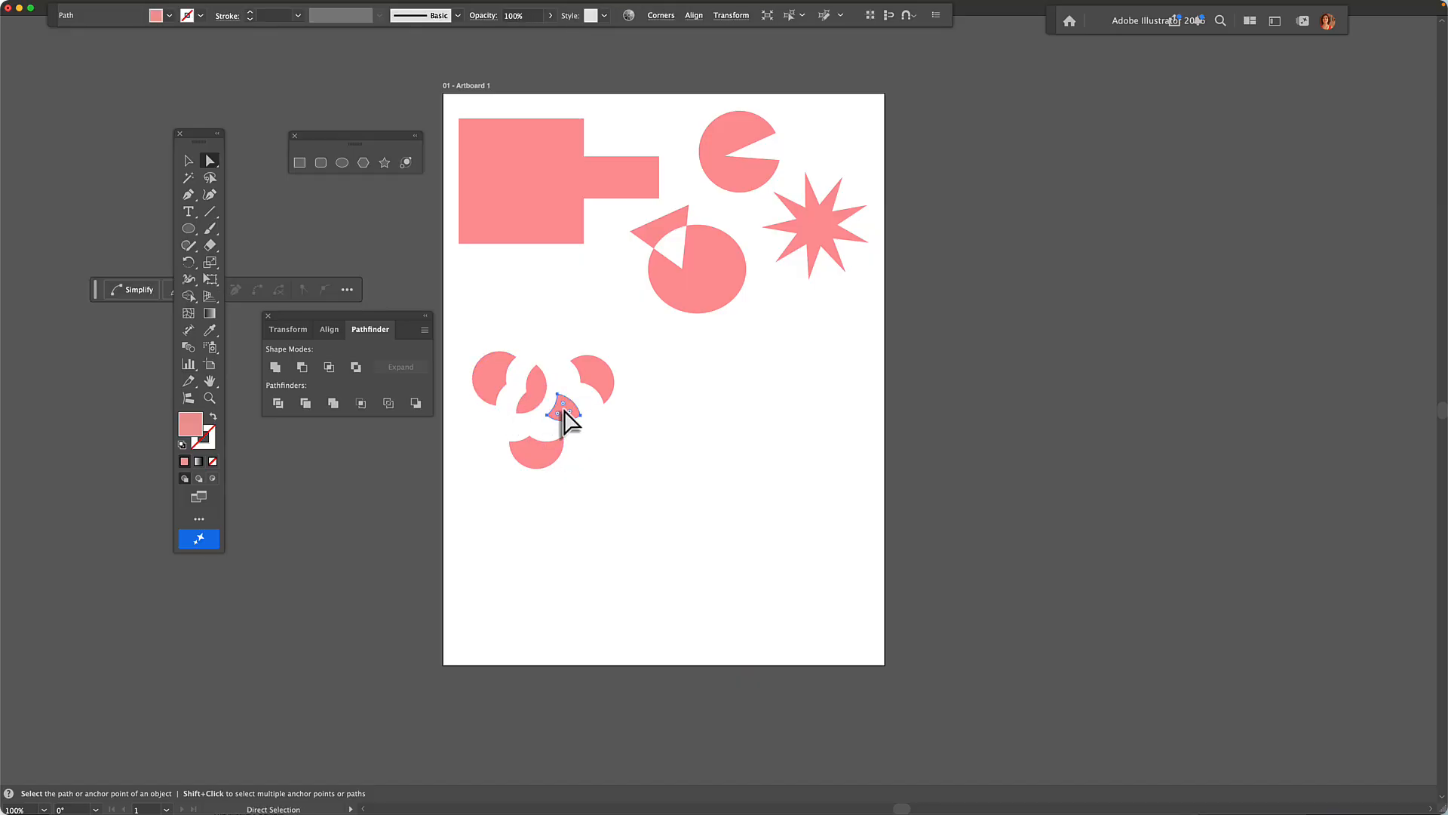
Select the whole divided-circle group and ungroup it into separate pieces
key(v)
mouse_move(593, 362)
mouse_down()
mouse_move(576, 365)
mouse_move(596, 364)
mouse_up()
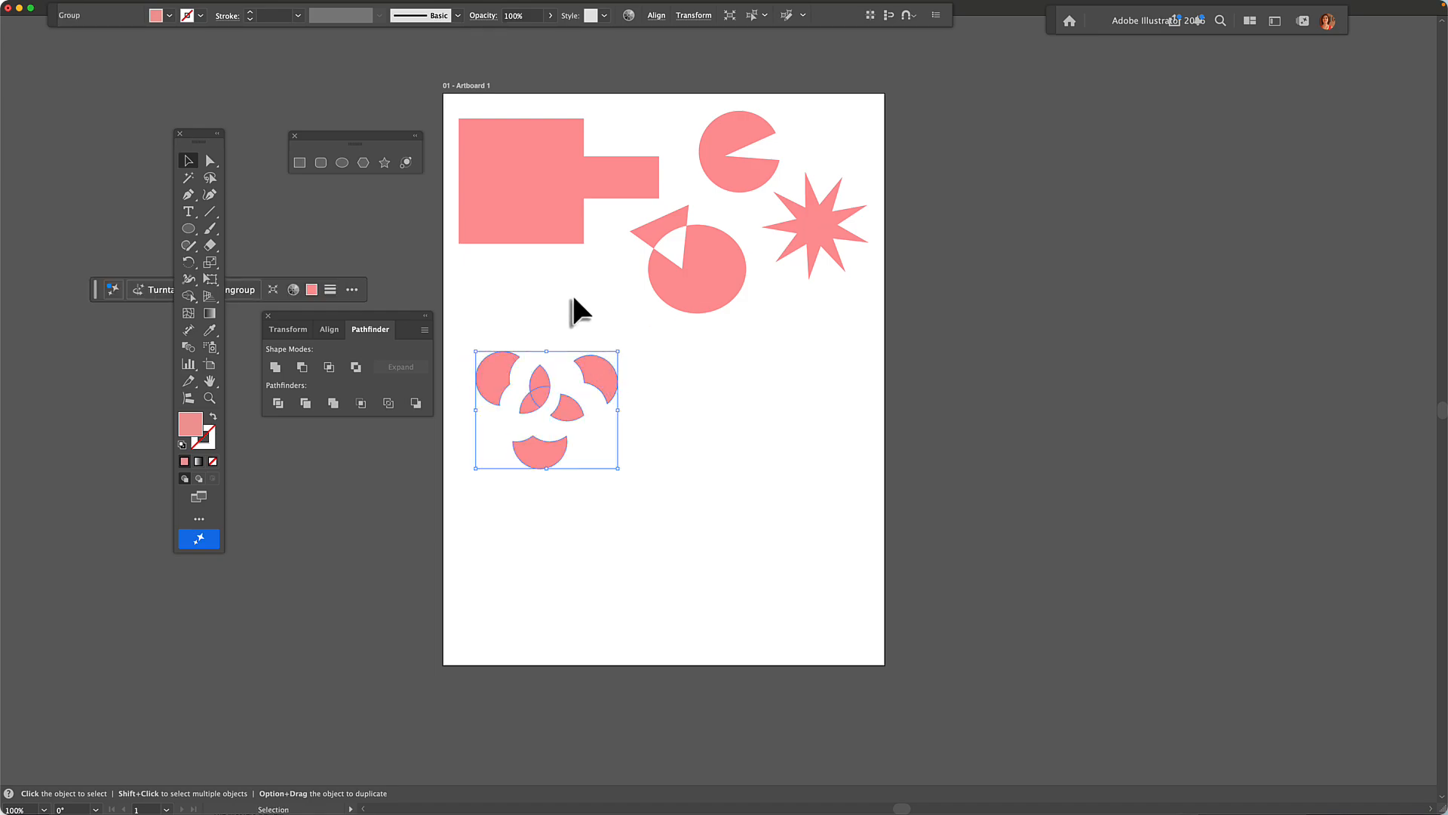
mouse_move(205, 5)
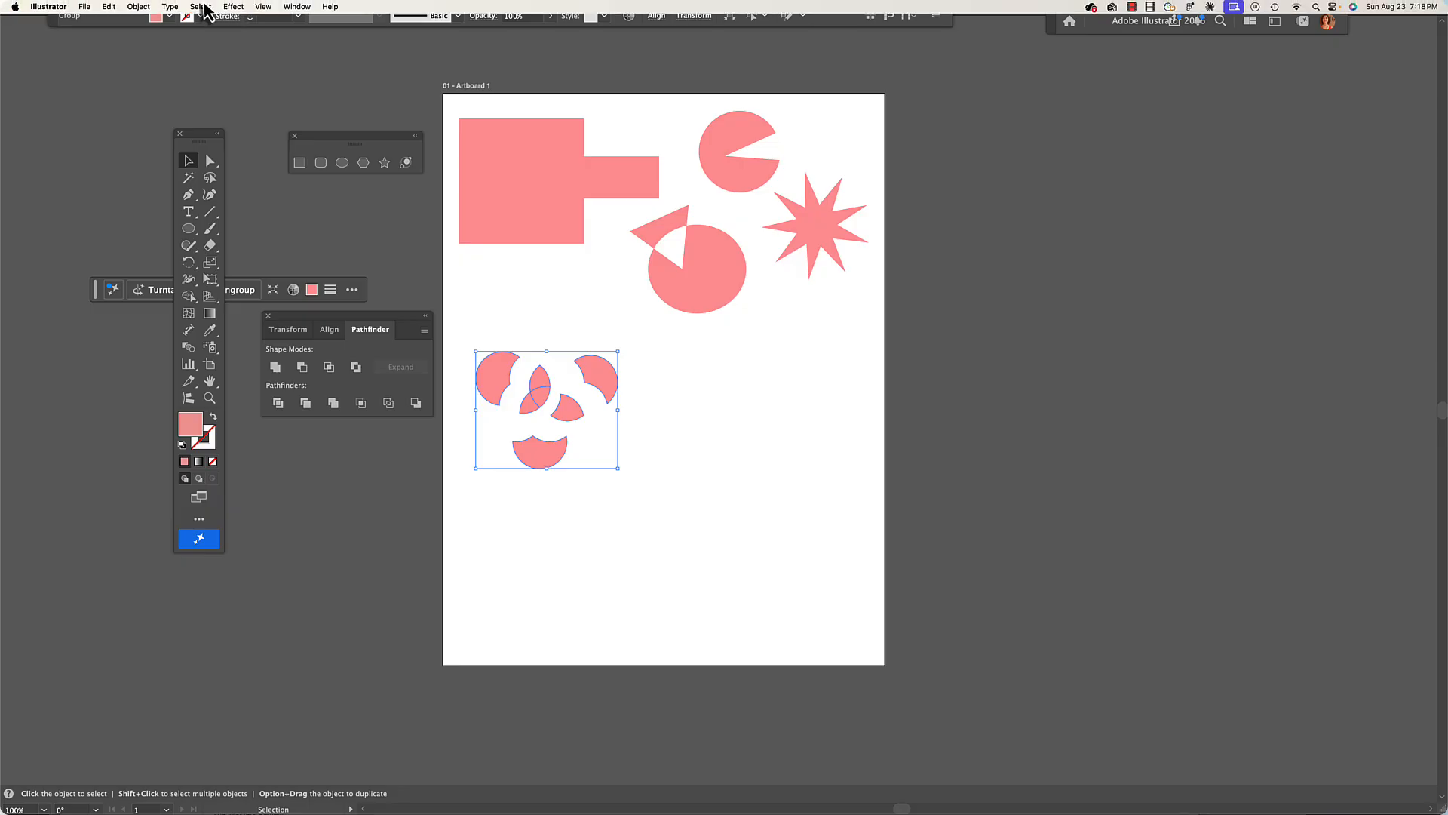
click(138, 7)
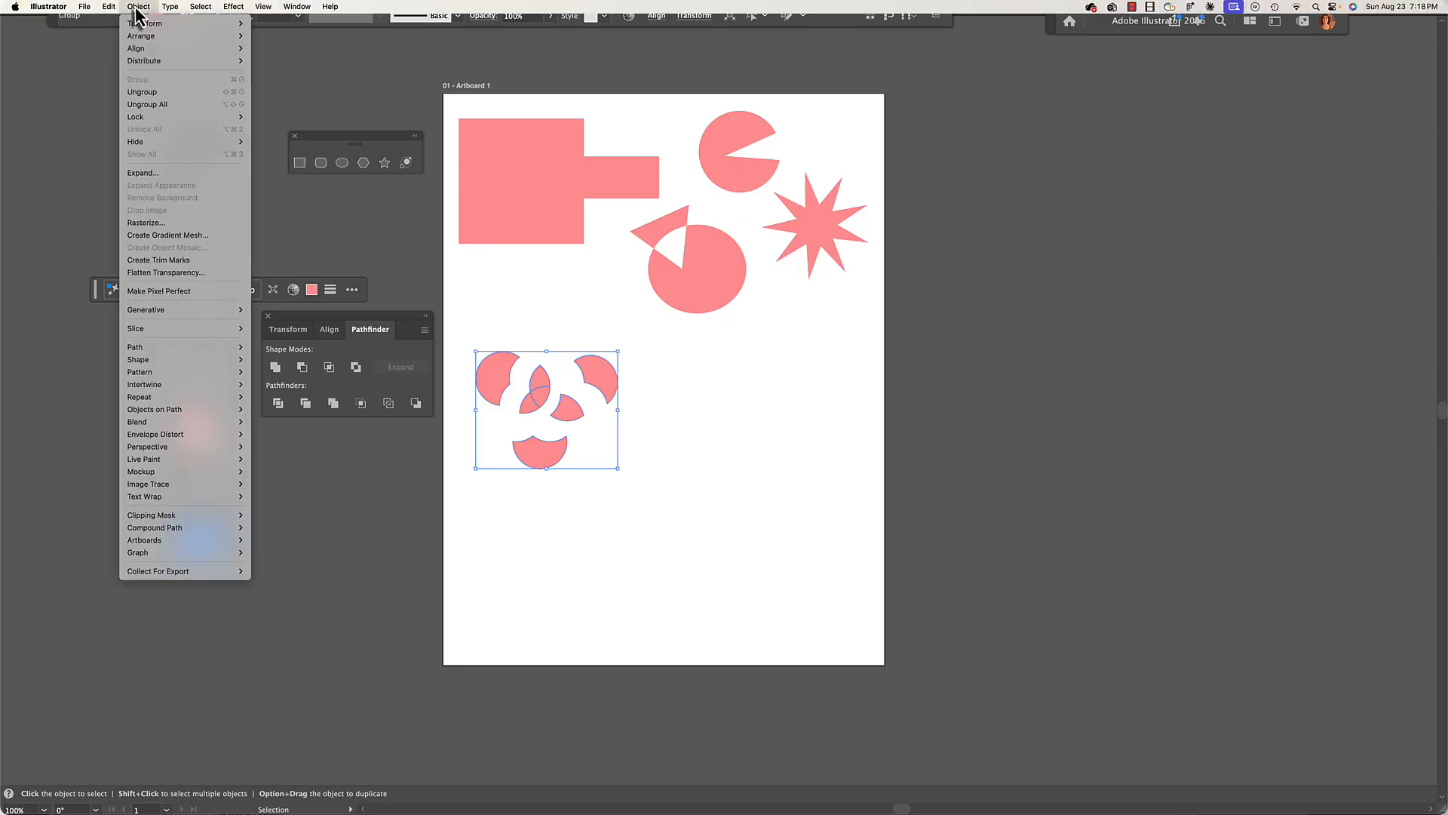
click(154, 92)
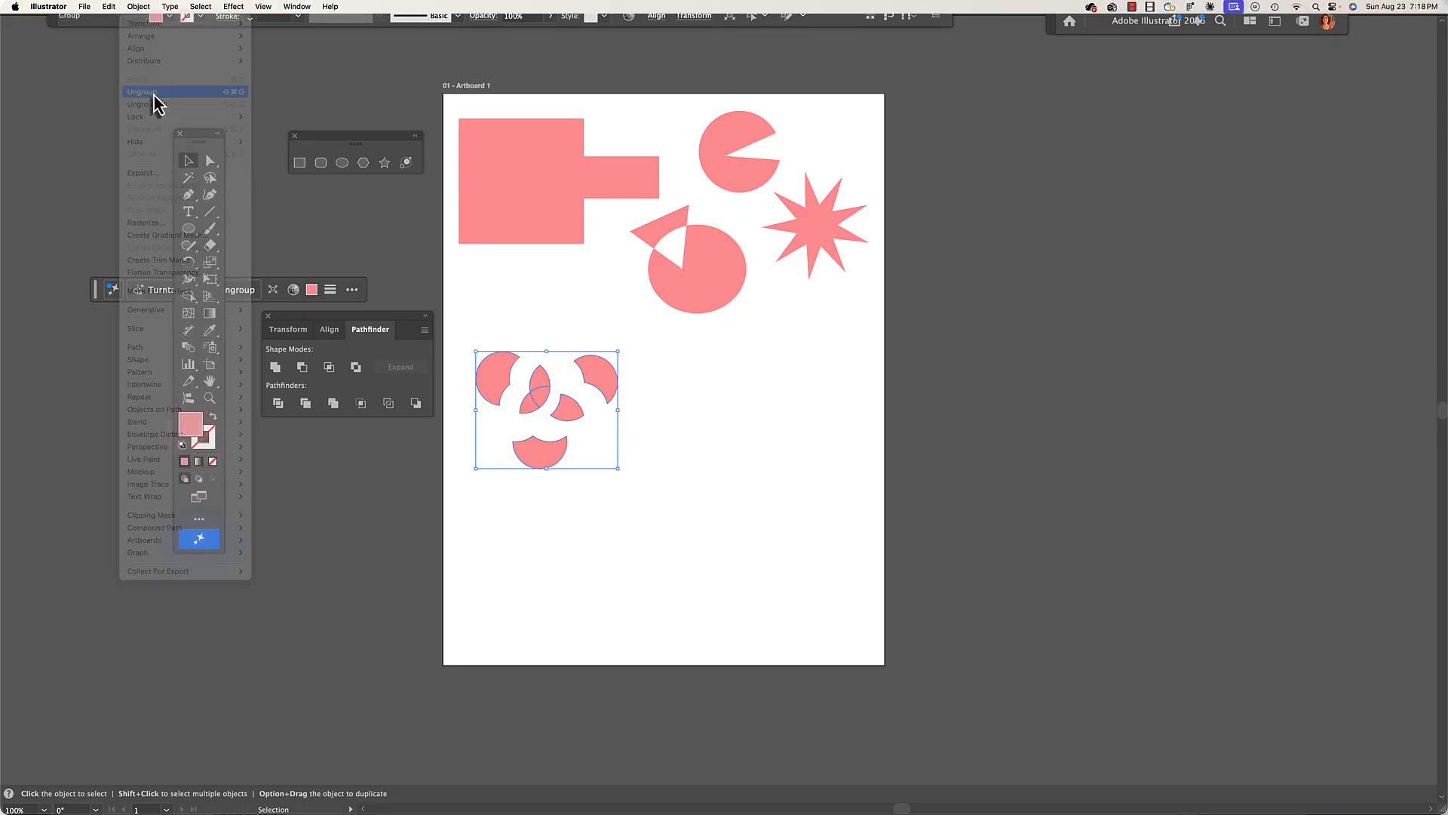
click(485, 323)
Reposition the ungrouped outer and inner circle pieces individually with the Selection tool
drag(600, 368, 567, 402)
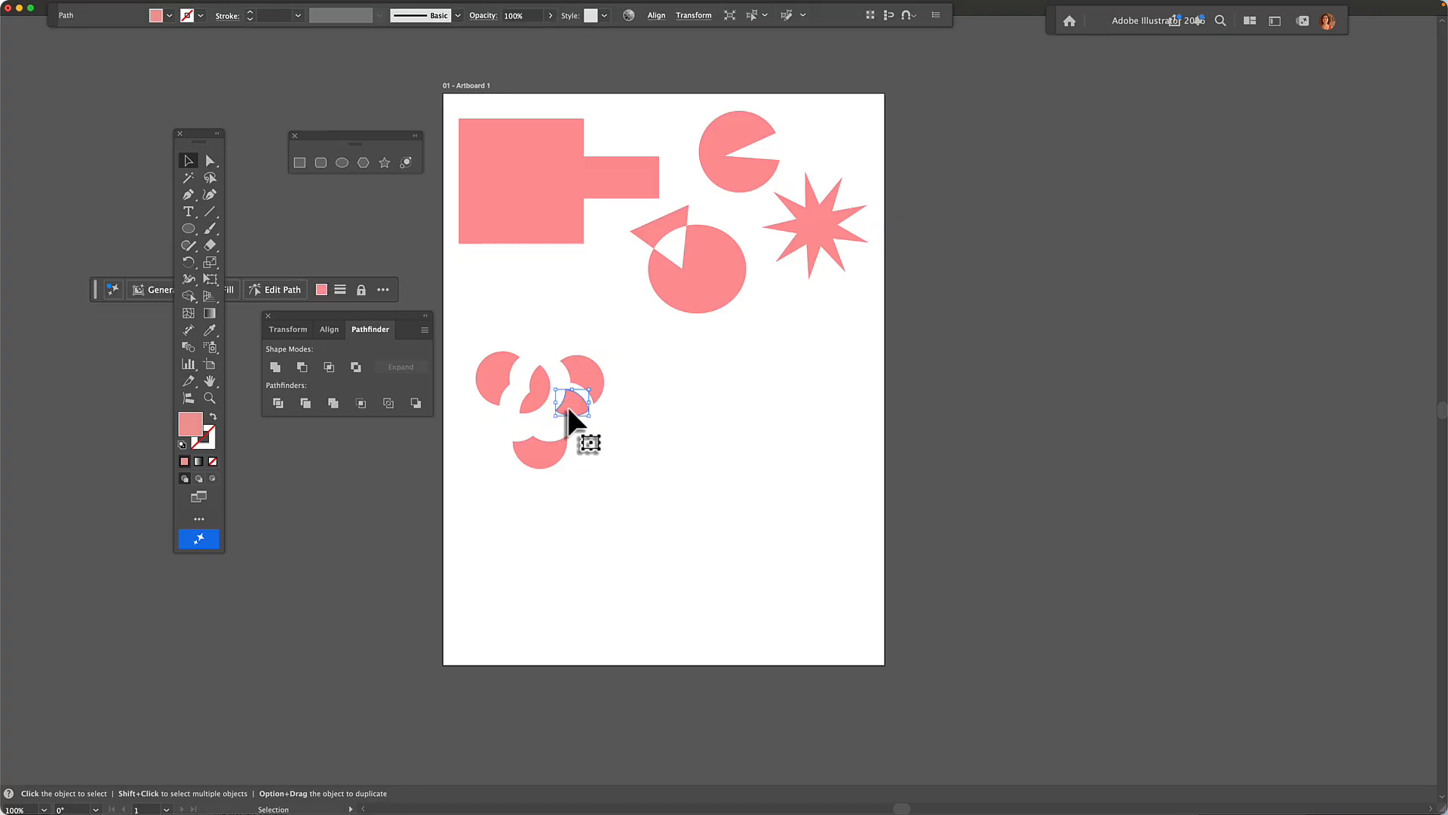
click(523, 400)
drag(496, 375, 596, 504)
Select all the circle pieces and move them up together, just below the united square shape
click(478, 323)
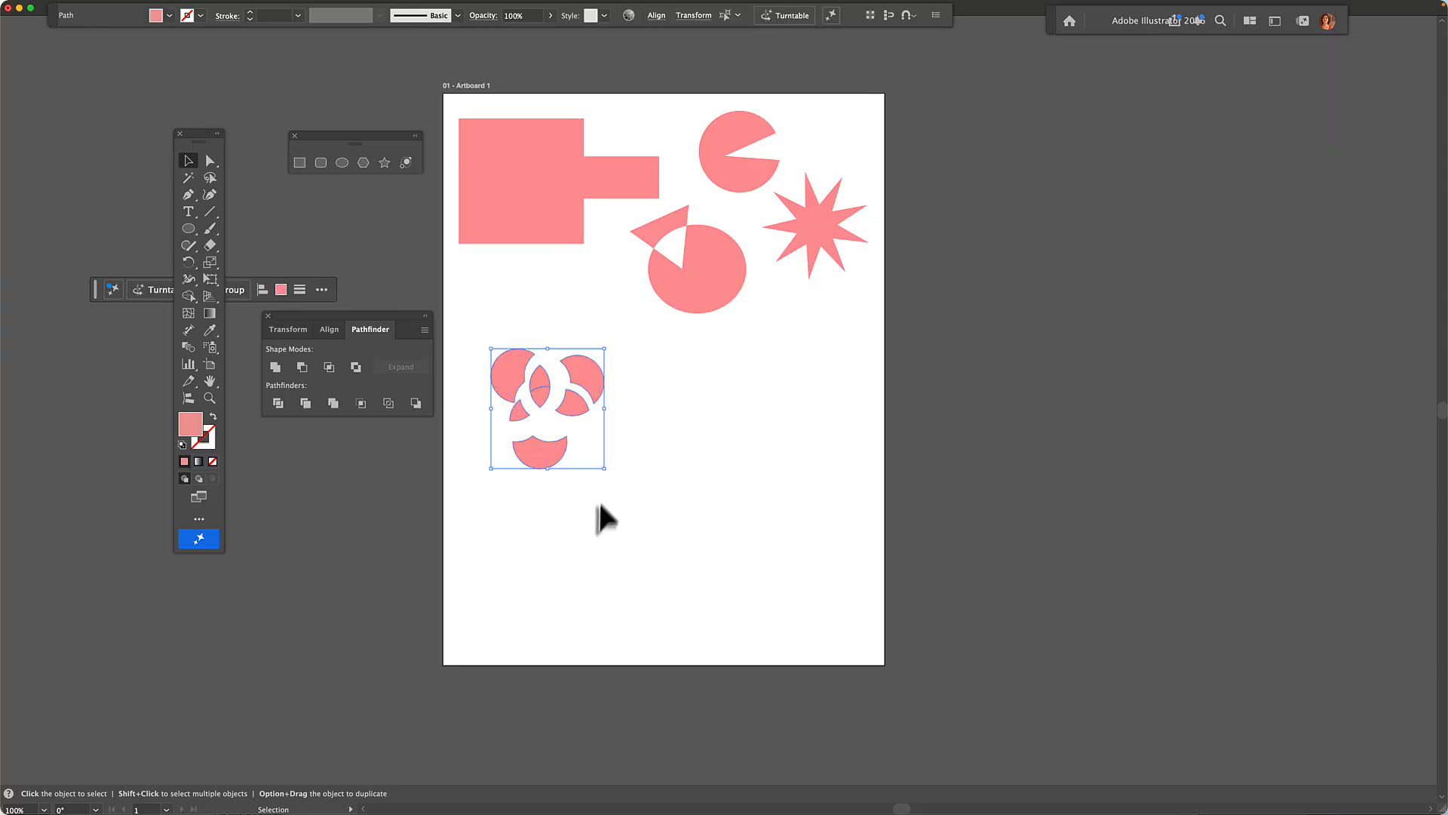
drag(587, 385, 573, 324)
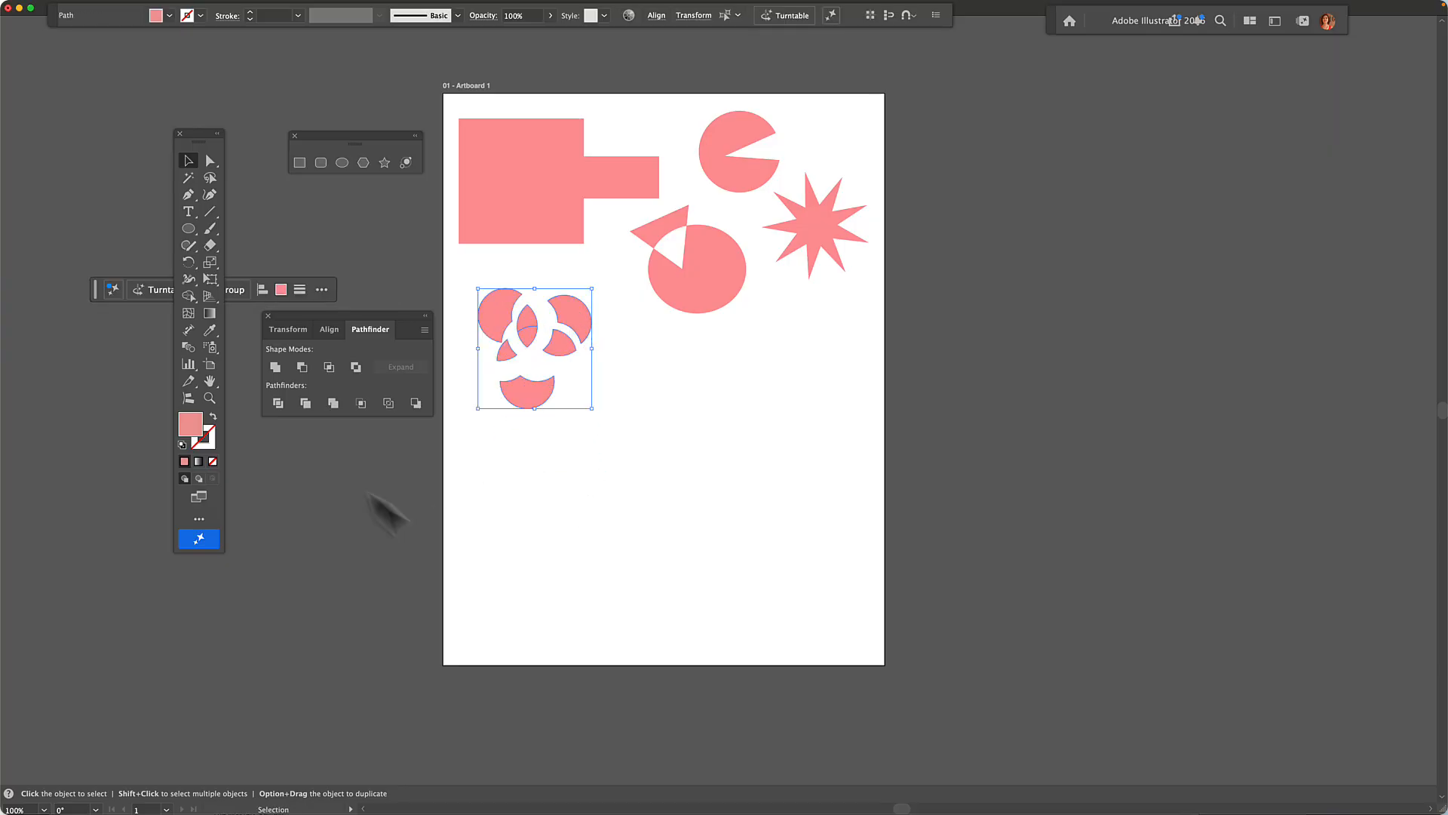
click(519, 520)
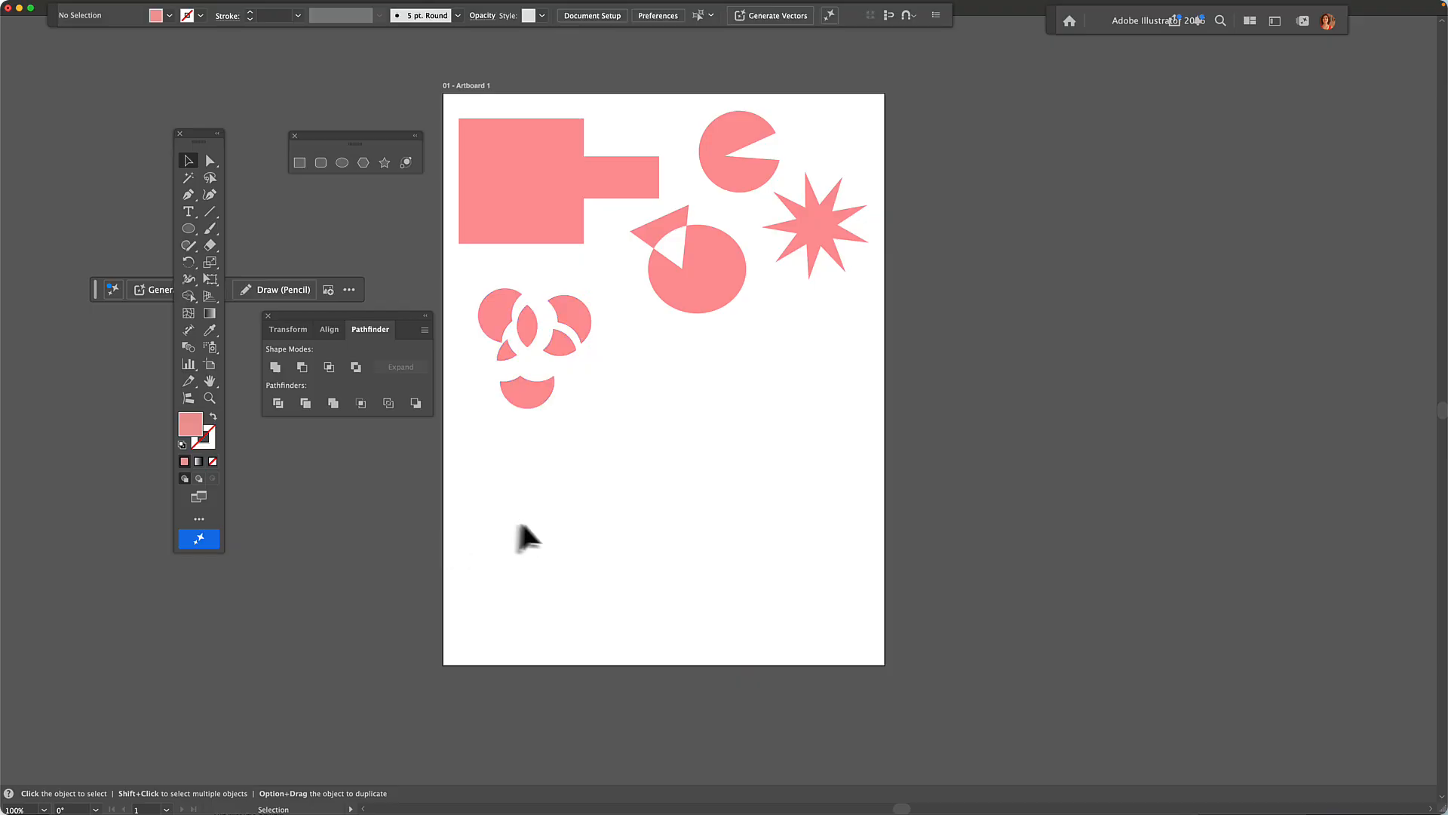
Draw two overlapping rounded rectangles diagonally offset in the empty area below the circle pieces
drag(191, 233, 219, 242)
mouse_move(528, 457)
mouse_down()
mouse_move(607, 522)
mouse_move(587, 494)
mouse_up()
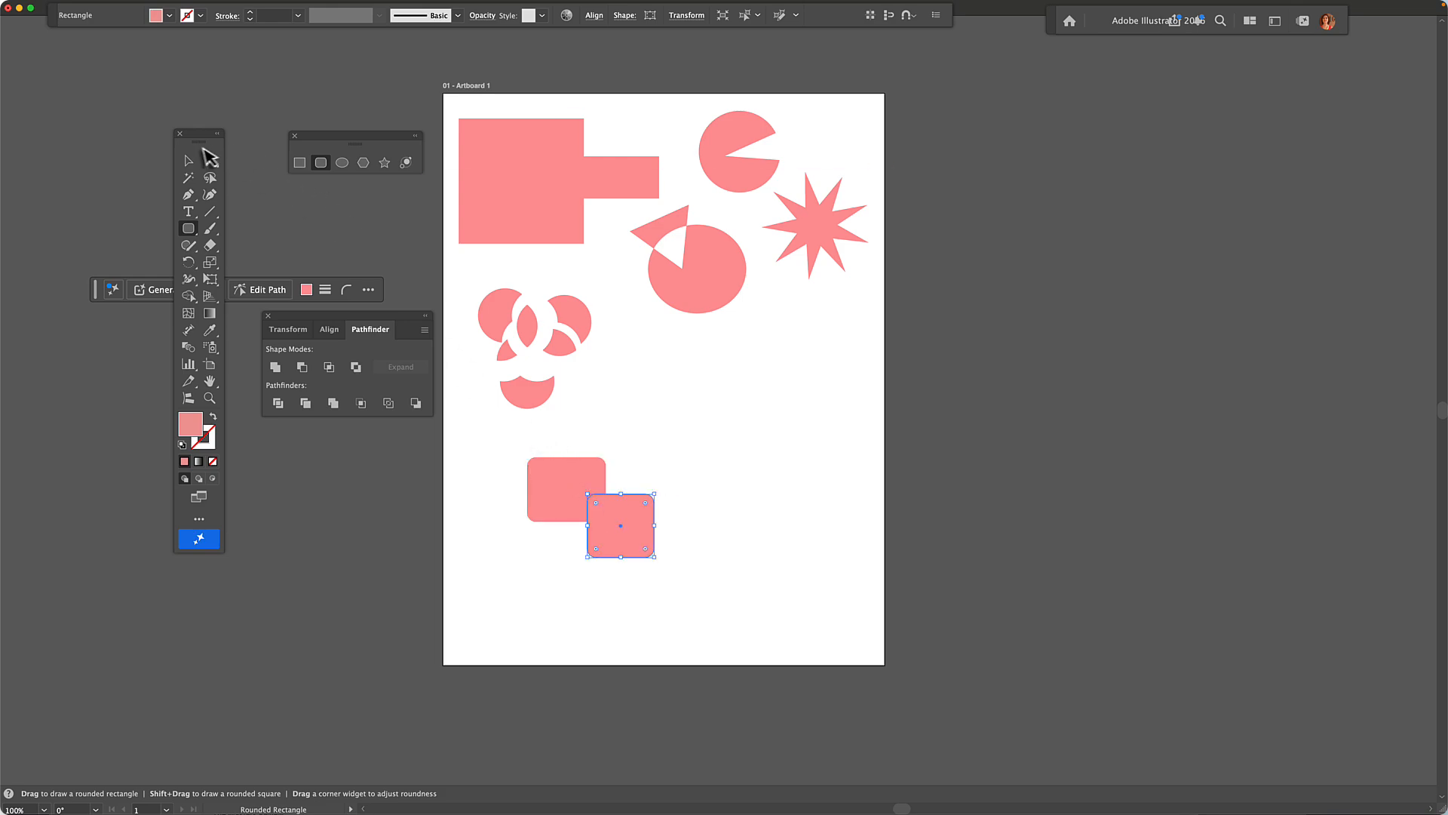
click(191, 160)
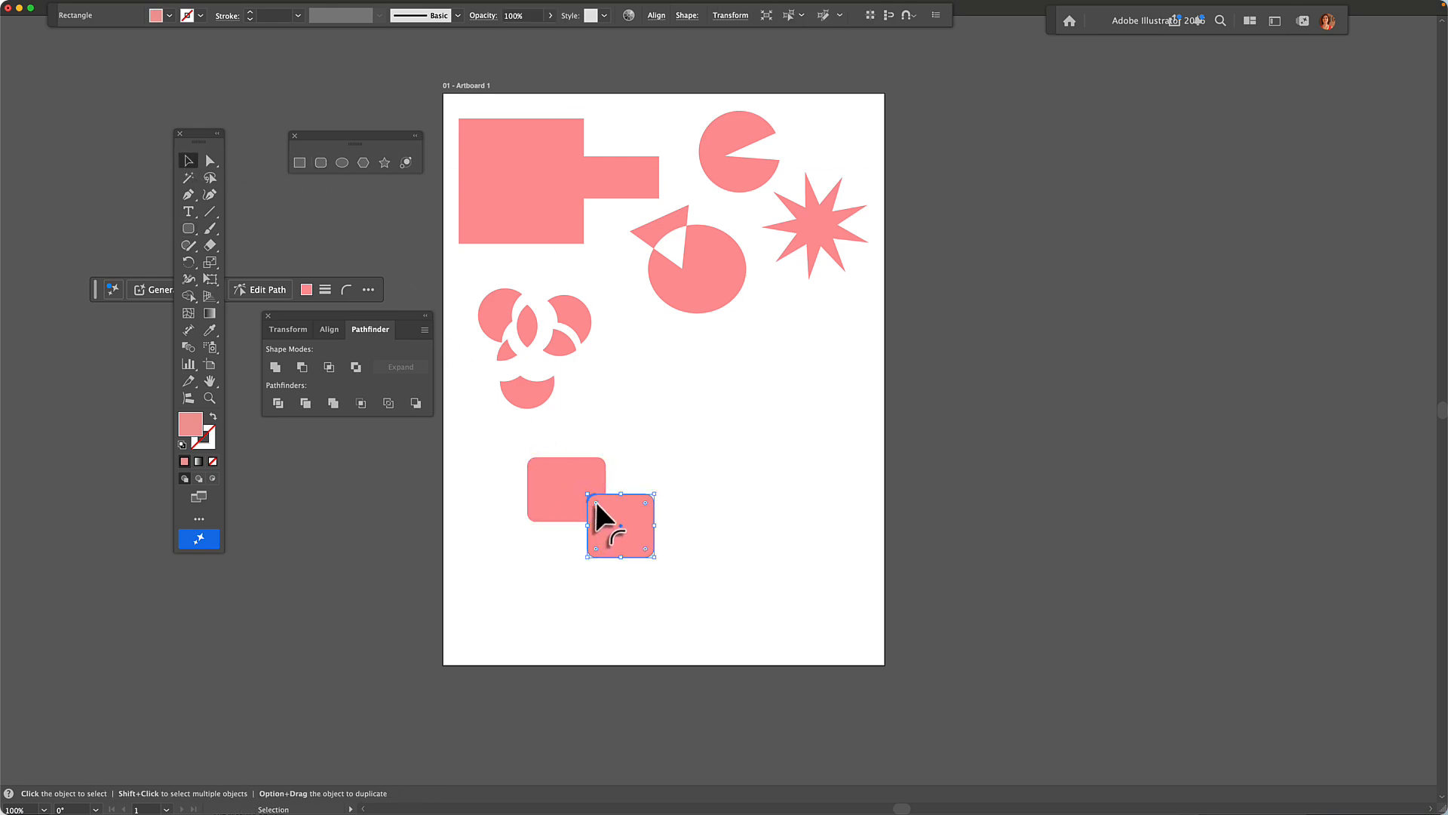
drag(595, 501, 599, 497)
click(558, 483)
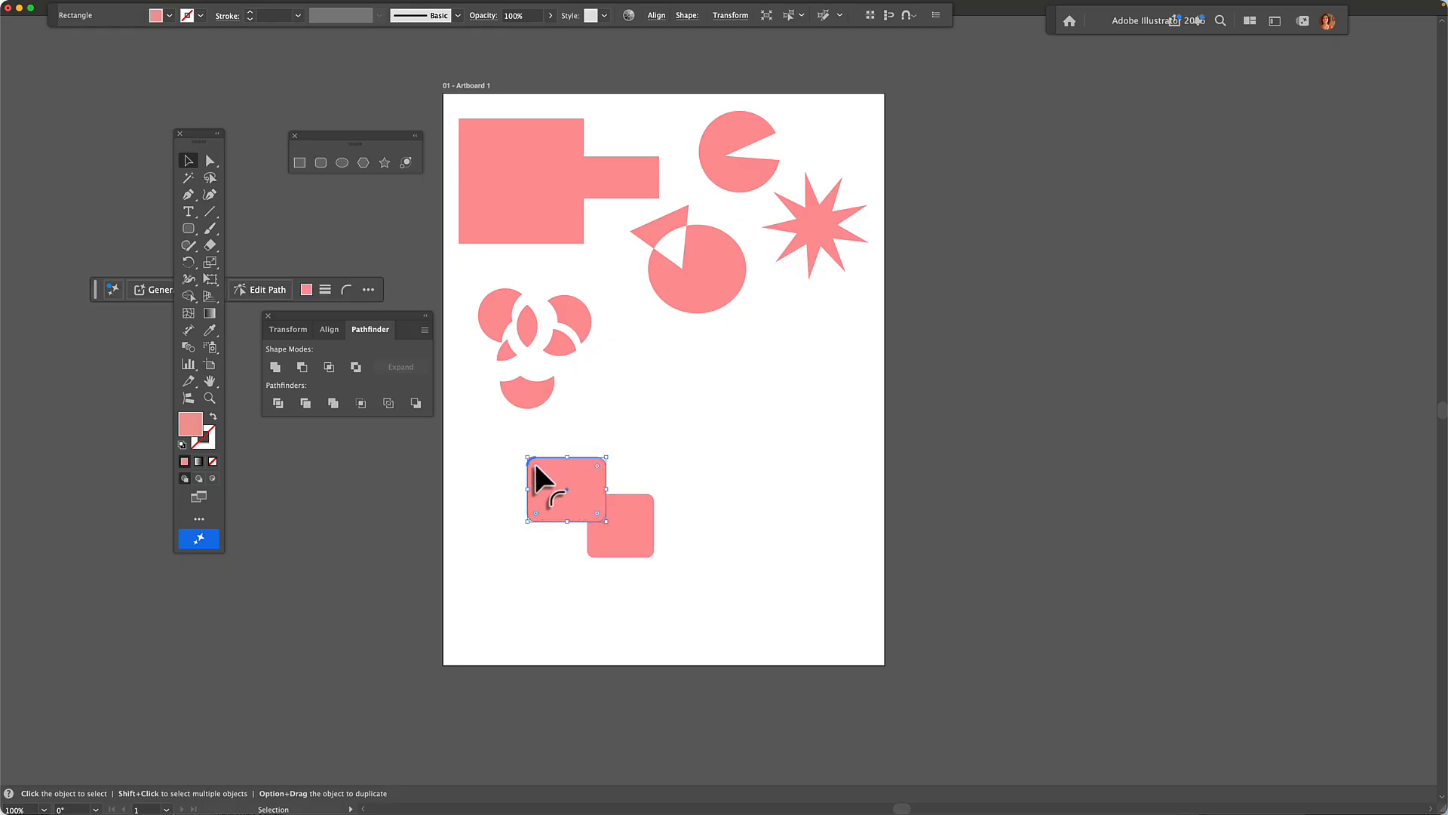
Select both rounded rectangles and apply the Pathfinder Trim operation to them
drag(534, 465, 657, 588)
click(485, 464)
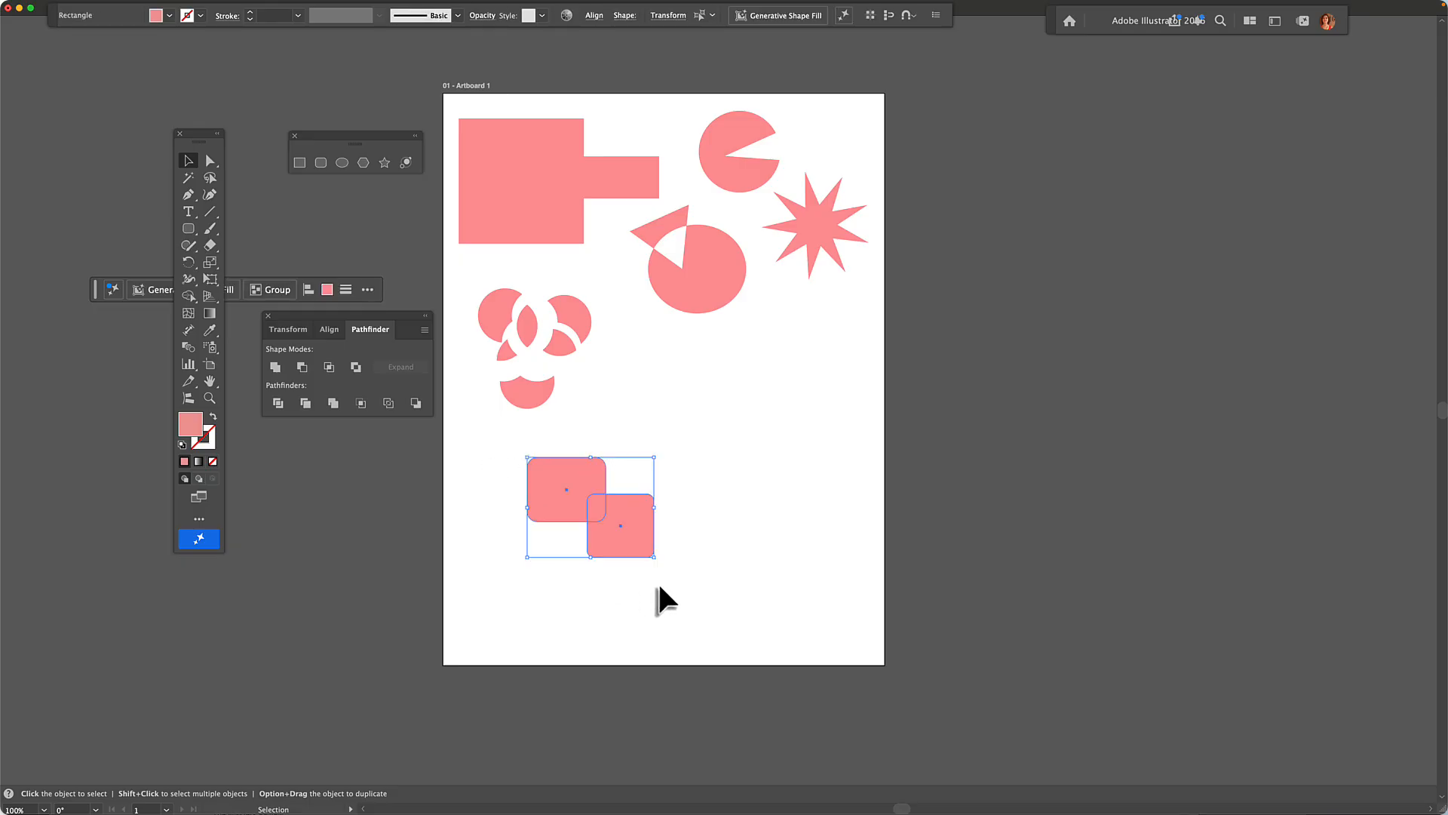
click(307, 405)
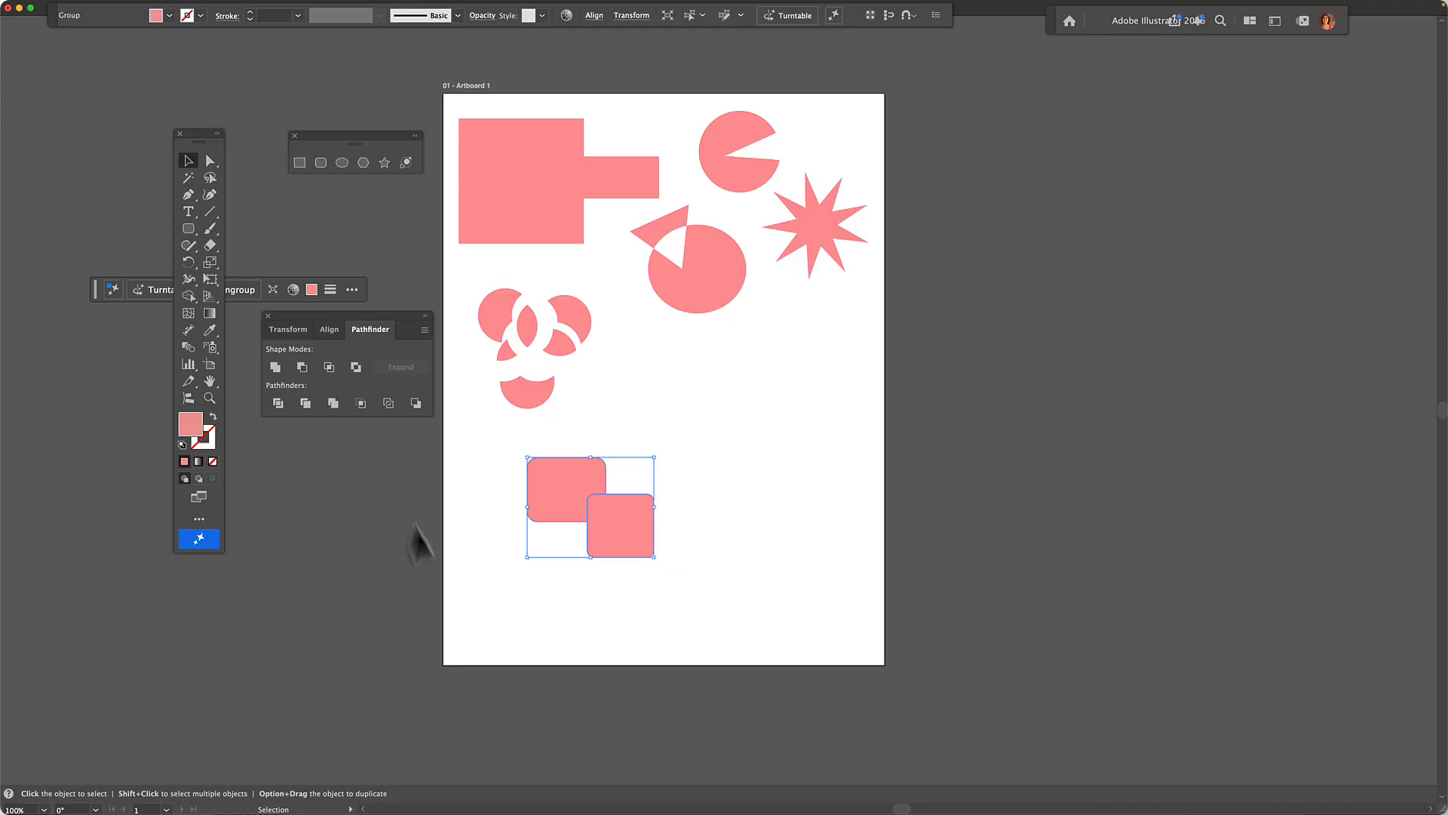
click(479, 583)
Shift the trimmed rectangles and separate the front one from the notched back one with the Direct Selection tool
drag(638, 555, 627, 521)
key(a)
click(572, 624)
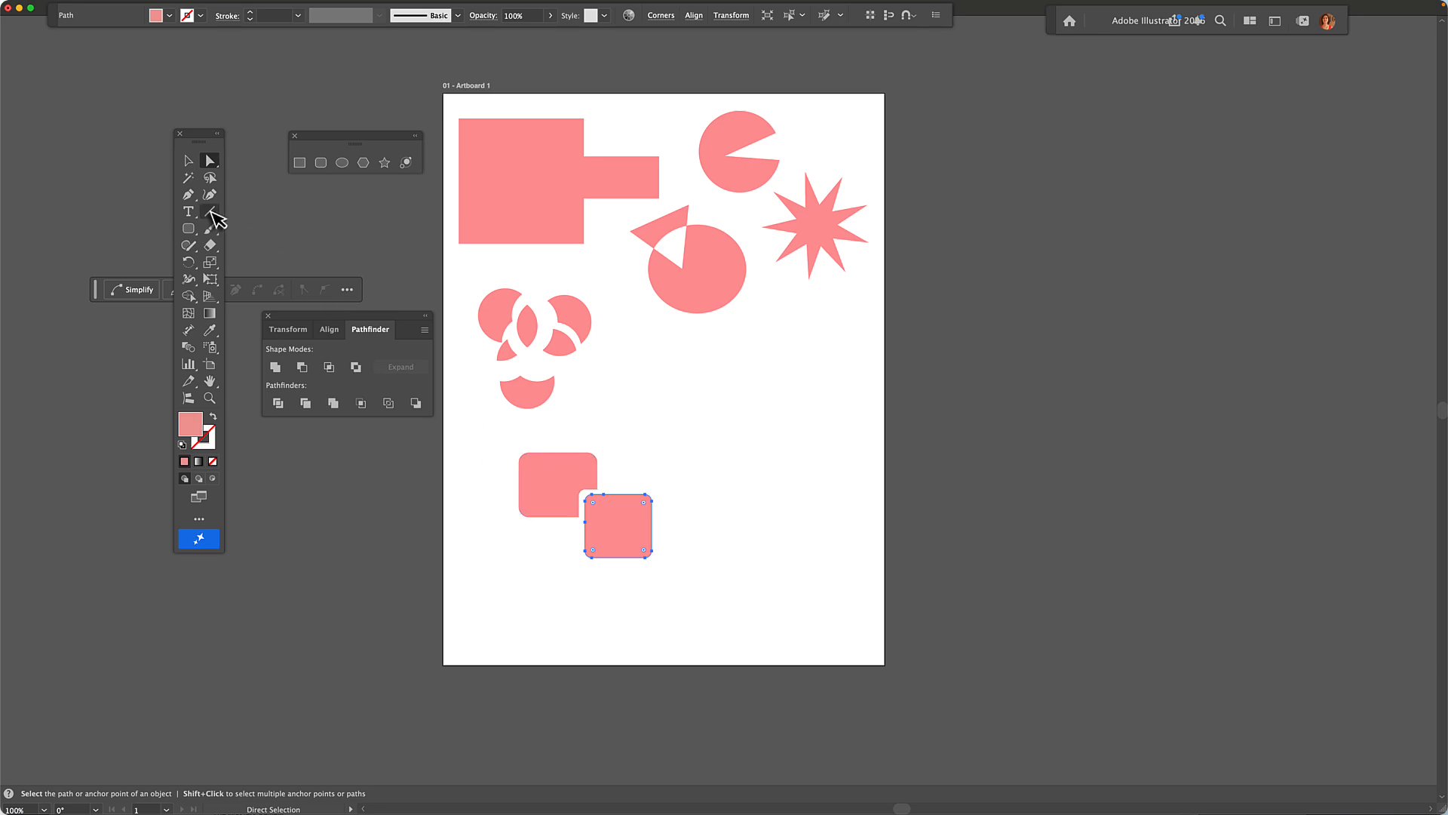
Draw two tall overlapping rounded rectangles in the empty area below the excluded circle shape and select both
drag(189, 227, 226, 246)
drag(702, 364, 744, 445)
drag(773, 495, 734, 417)
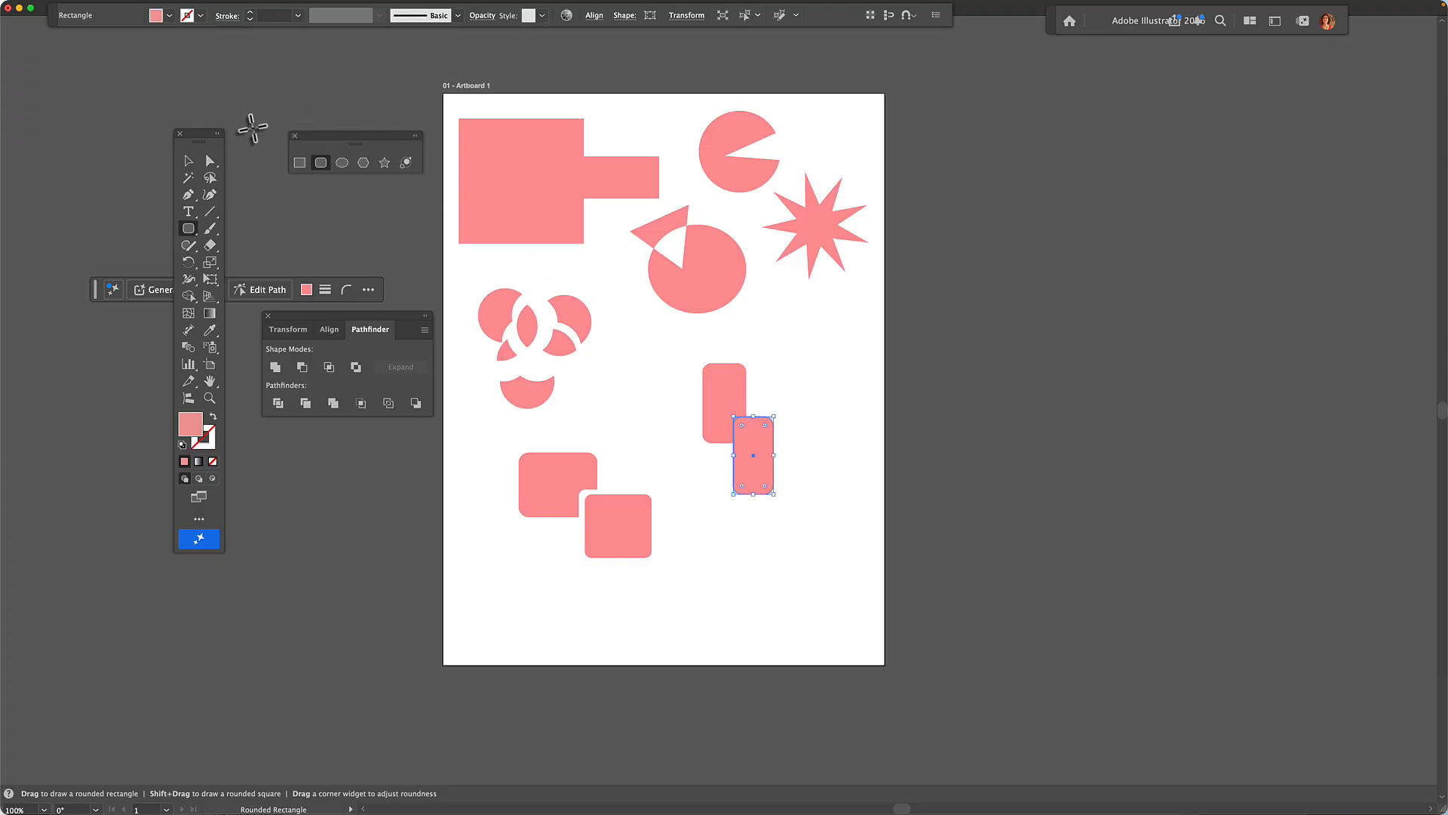
click(188, 161)
drag(678, 351, 786, 507)
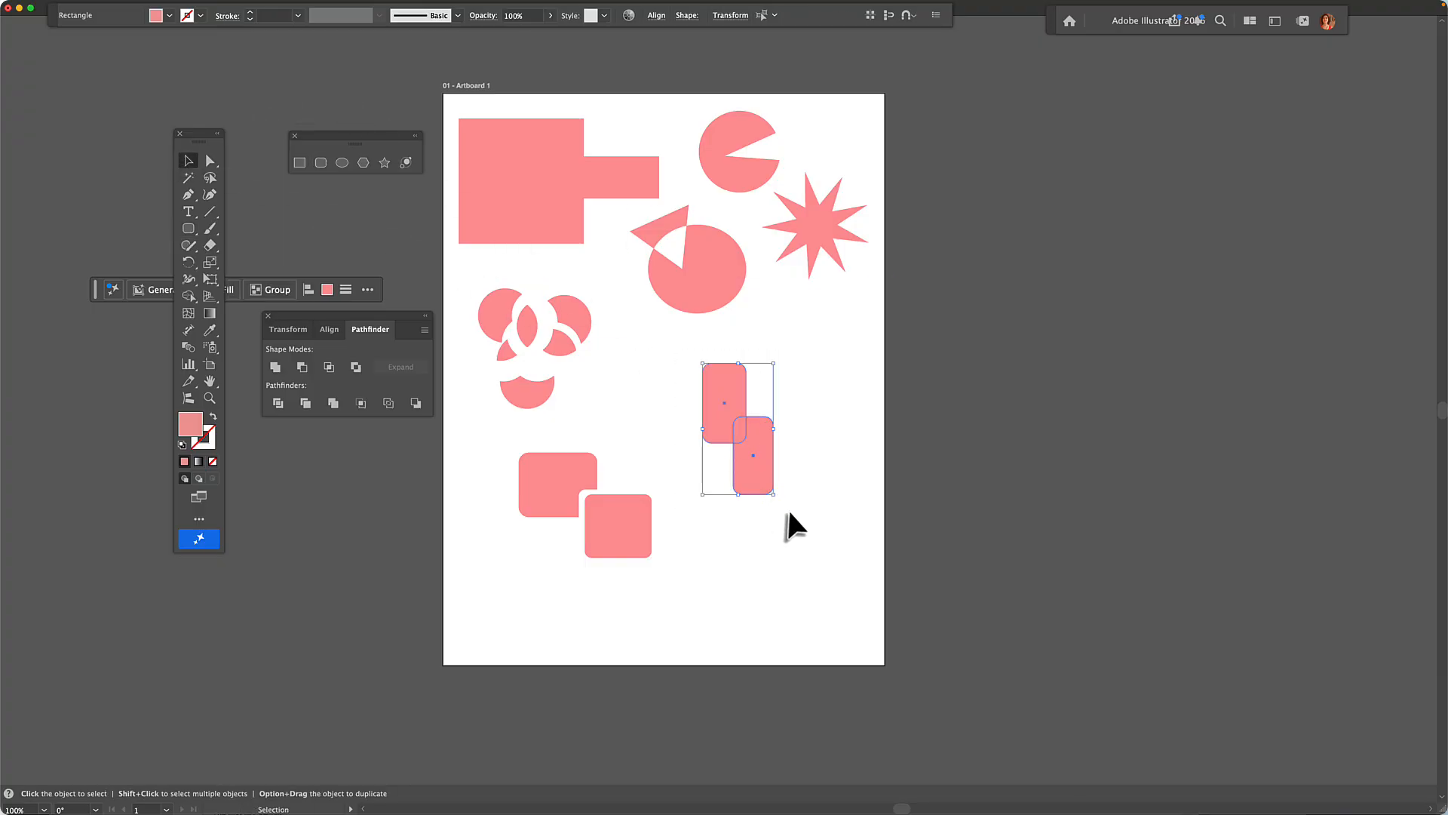
Try the Pathfinder Crop operation on the two tall rounded rectangles and undo it
click(361, 405)
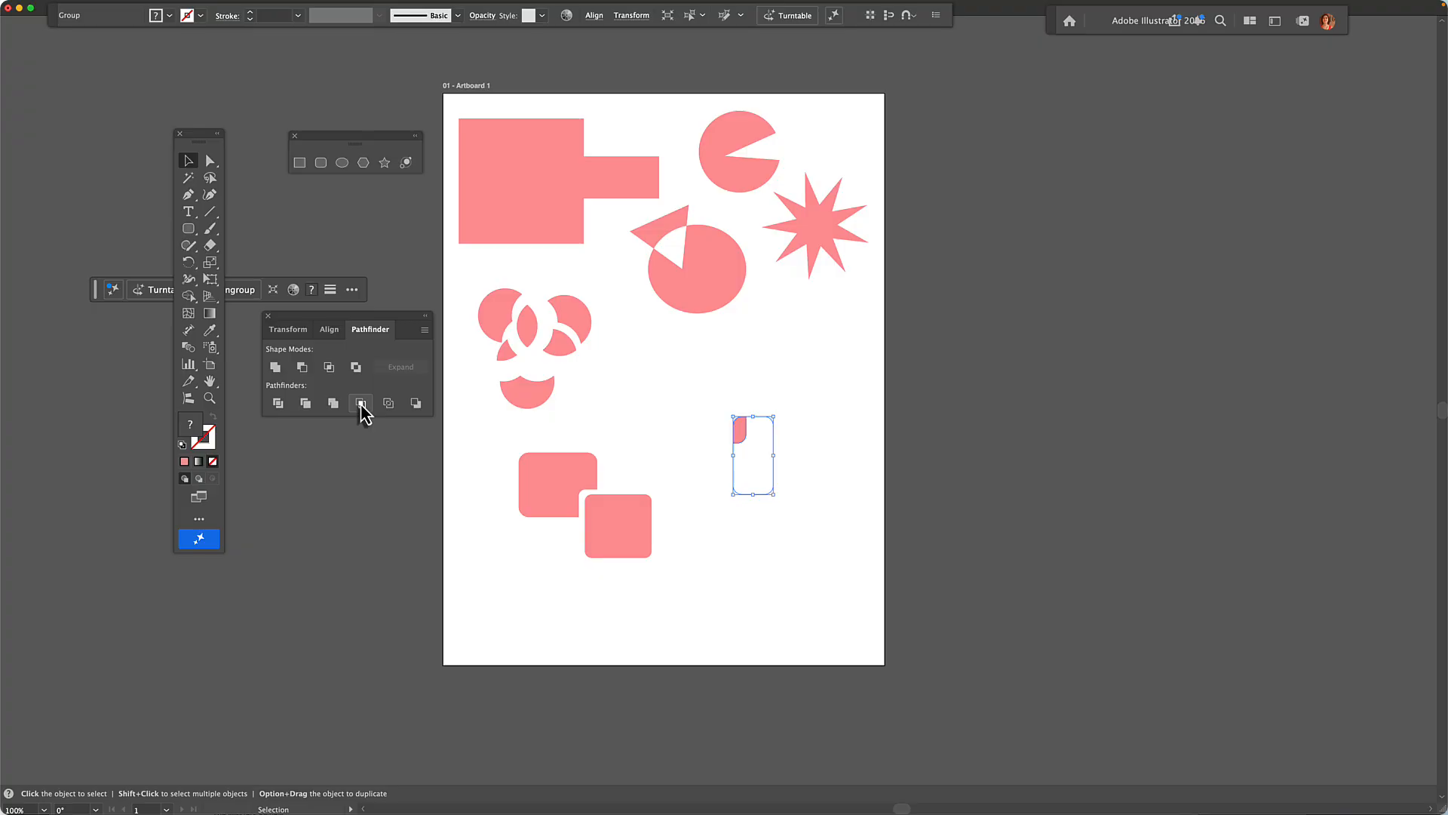
key(super+z)
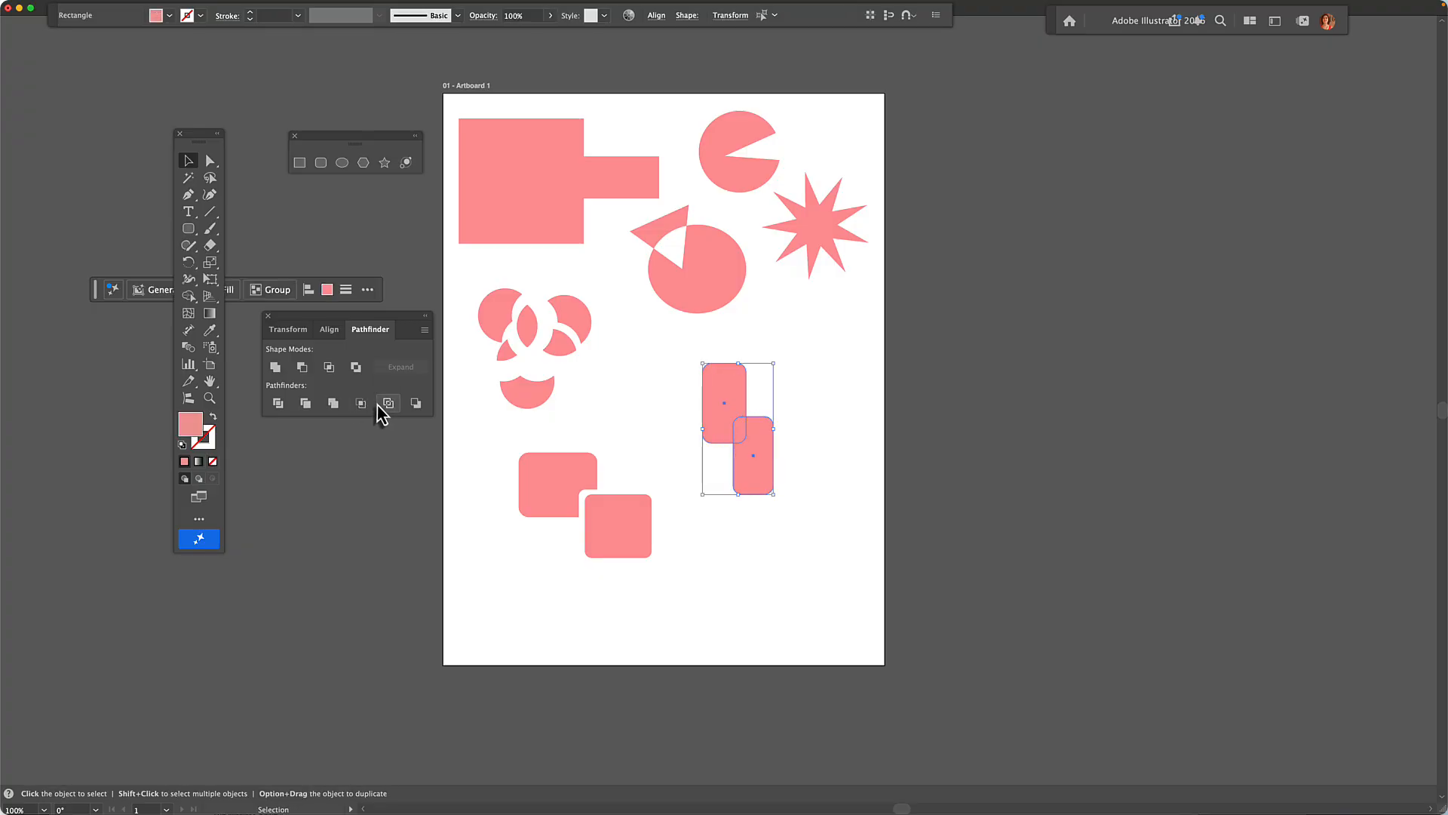
Apply the Pathfinder Outline operation to the two tall rounded rectangles and set their stroke weight to 7 pt
click(387, 405)
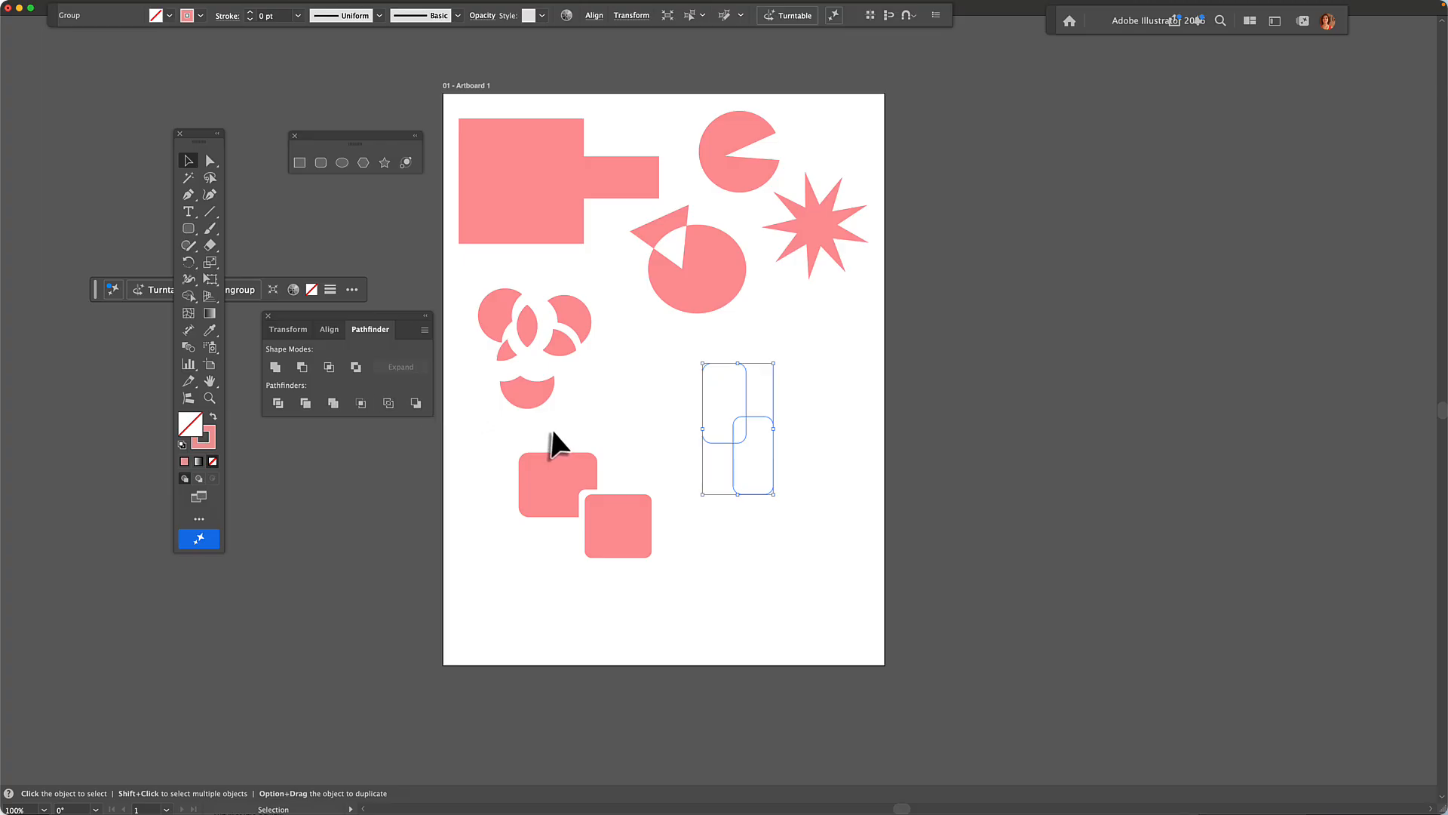
click(249, 13)
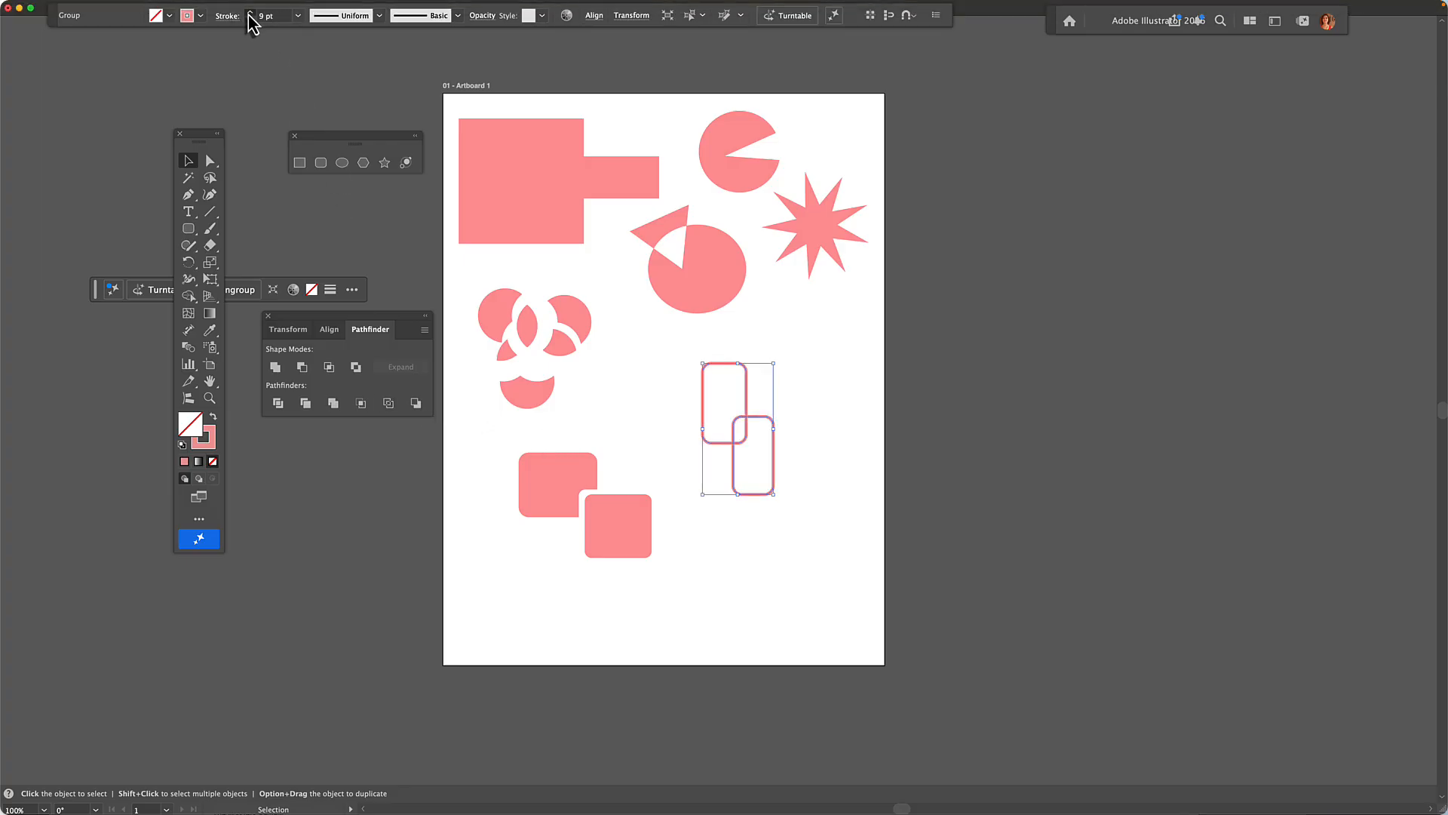
click(250, 21)
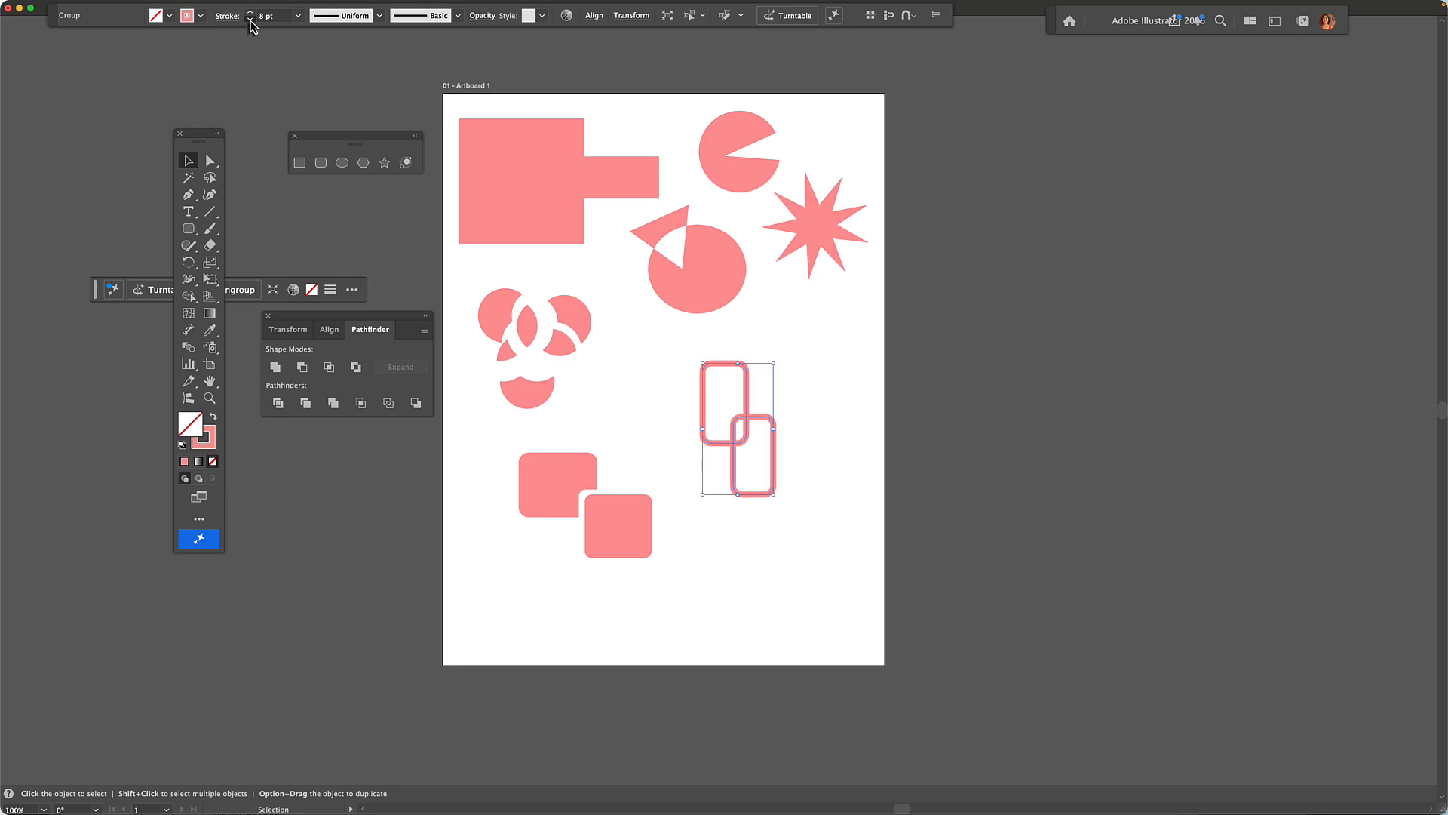
click(652, 411)
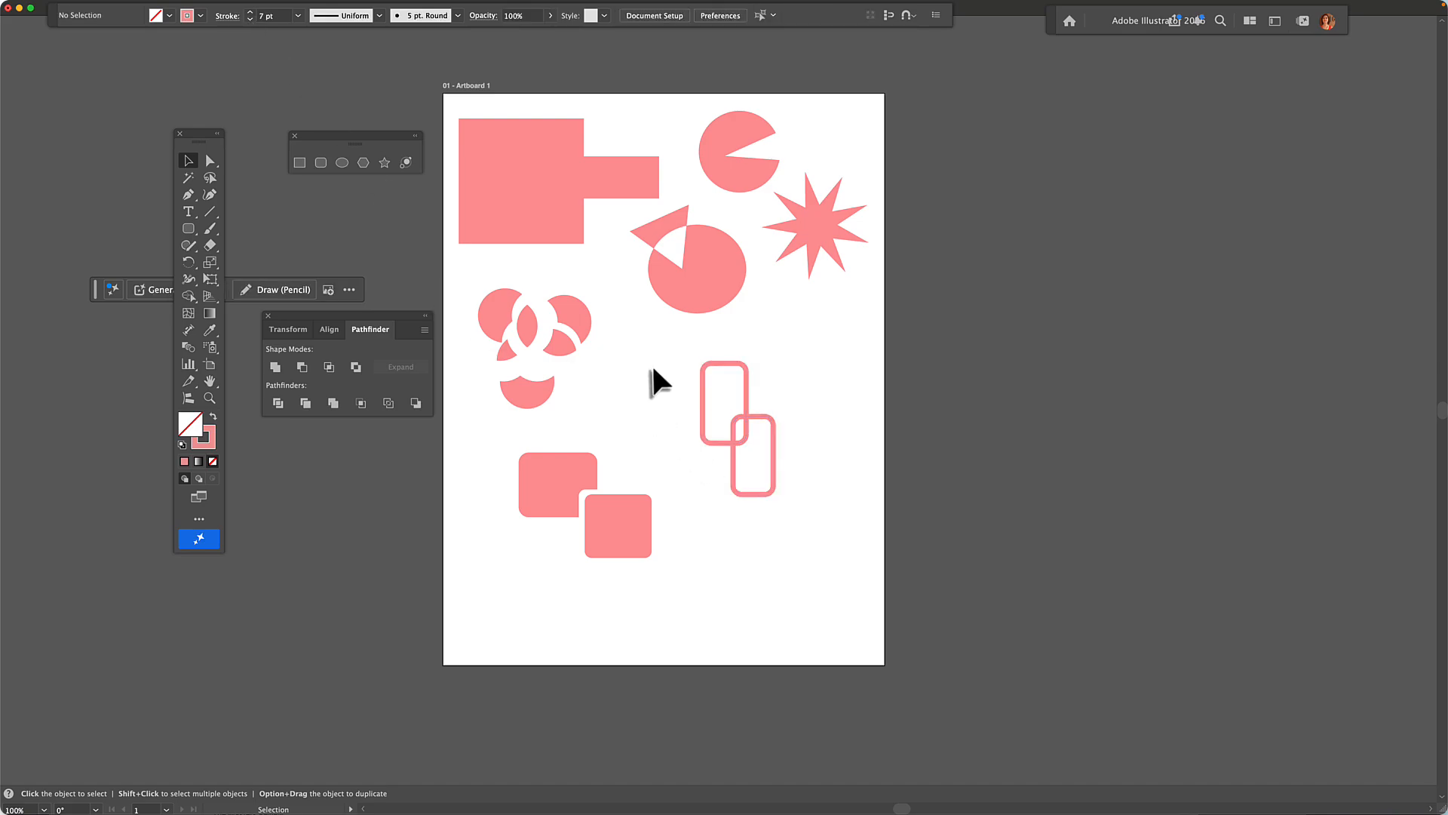
Move the outlined pair of tall rounded rectangles slightly up and to the left, and deselect it
click(737, 452)
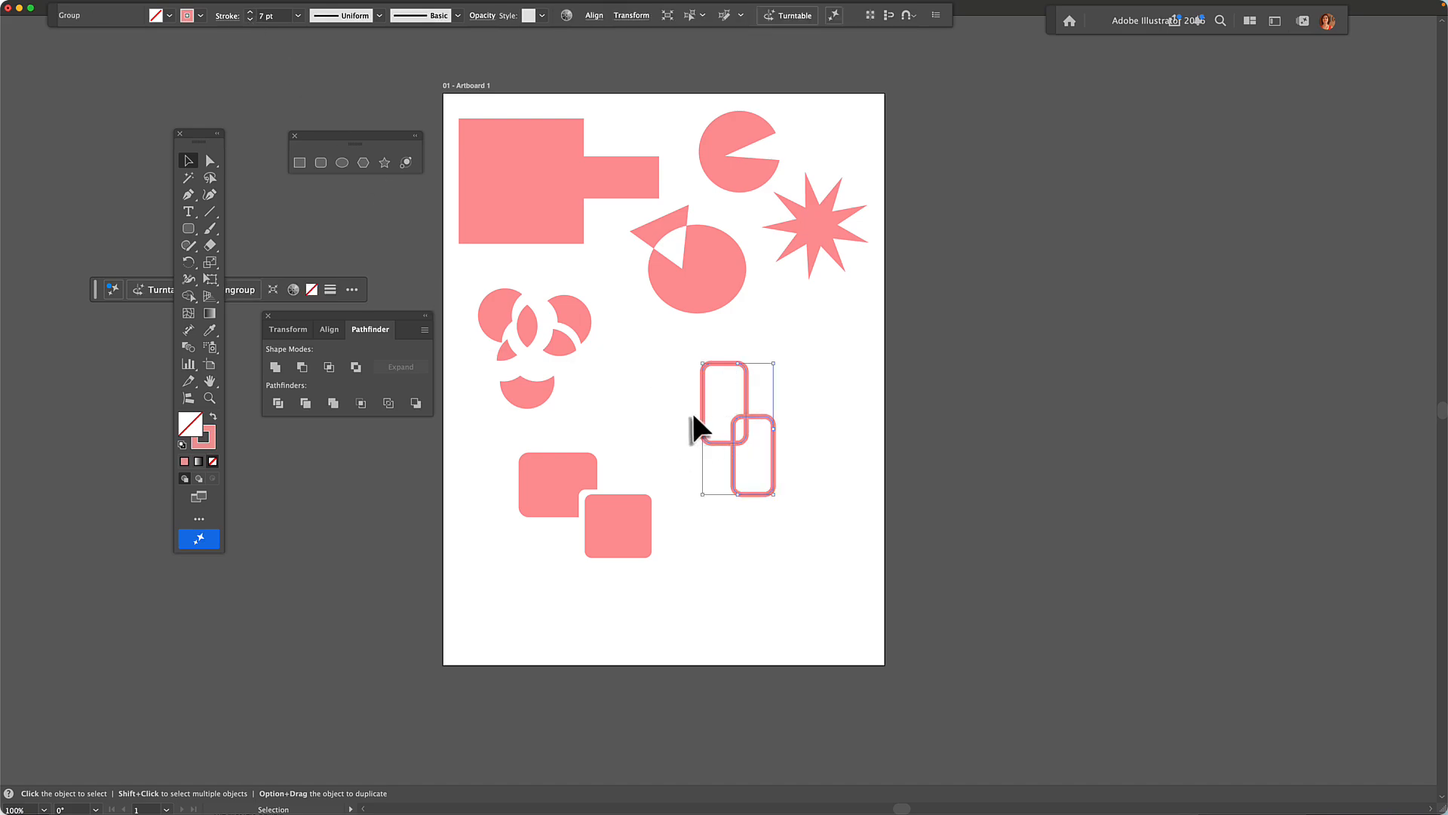
drag(708, 418, 676, 403)
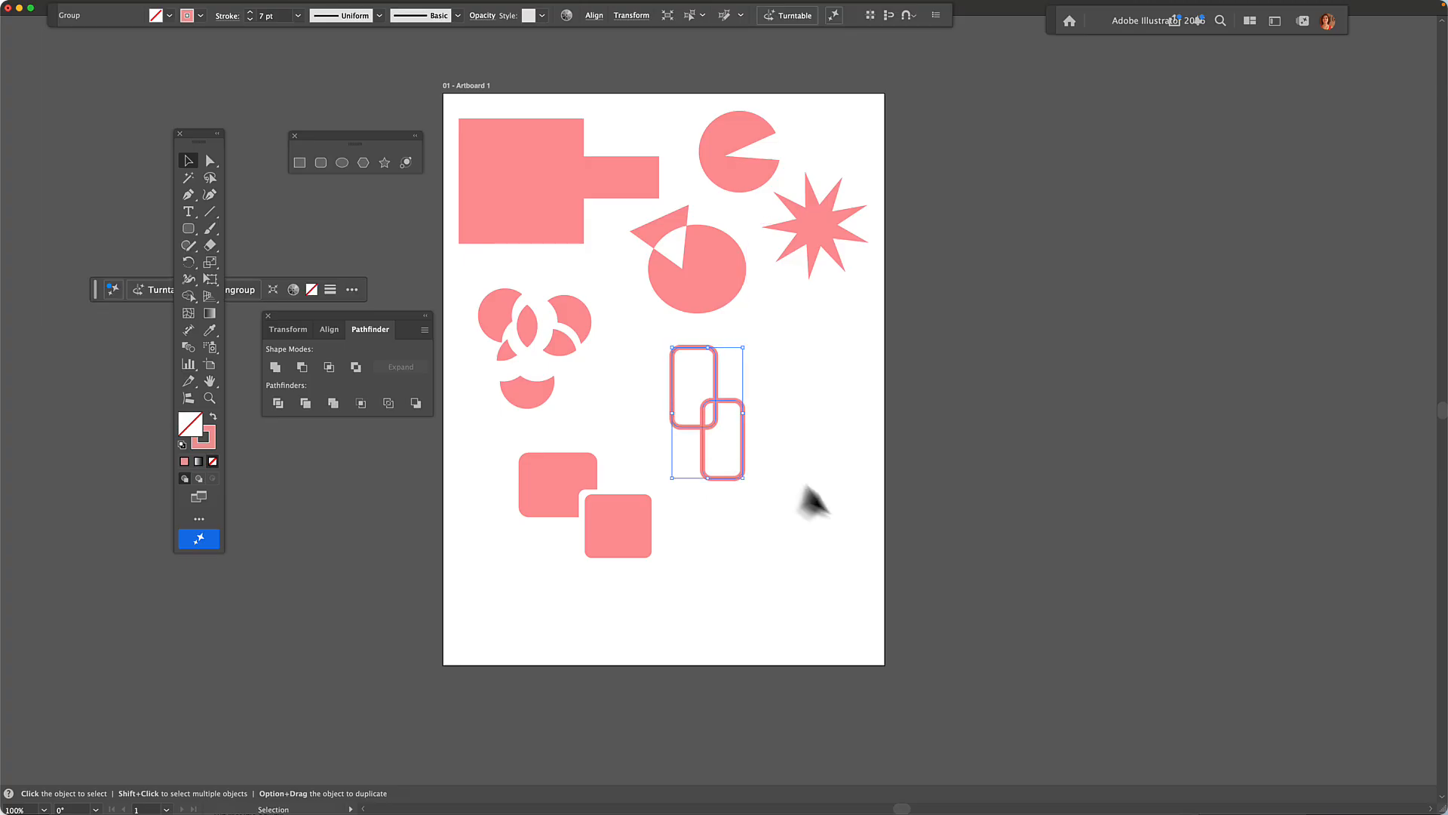
click(821, 504)
Draw two overlapping circles, one above the other, to the right of the outlined rounded rectangles
click(189, 230)
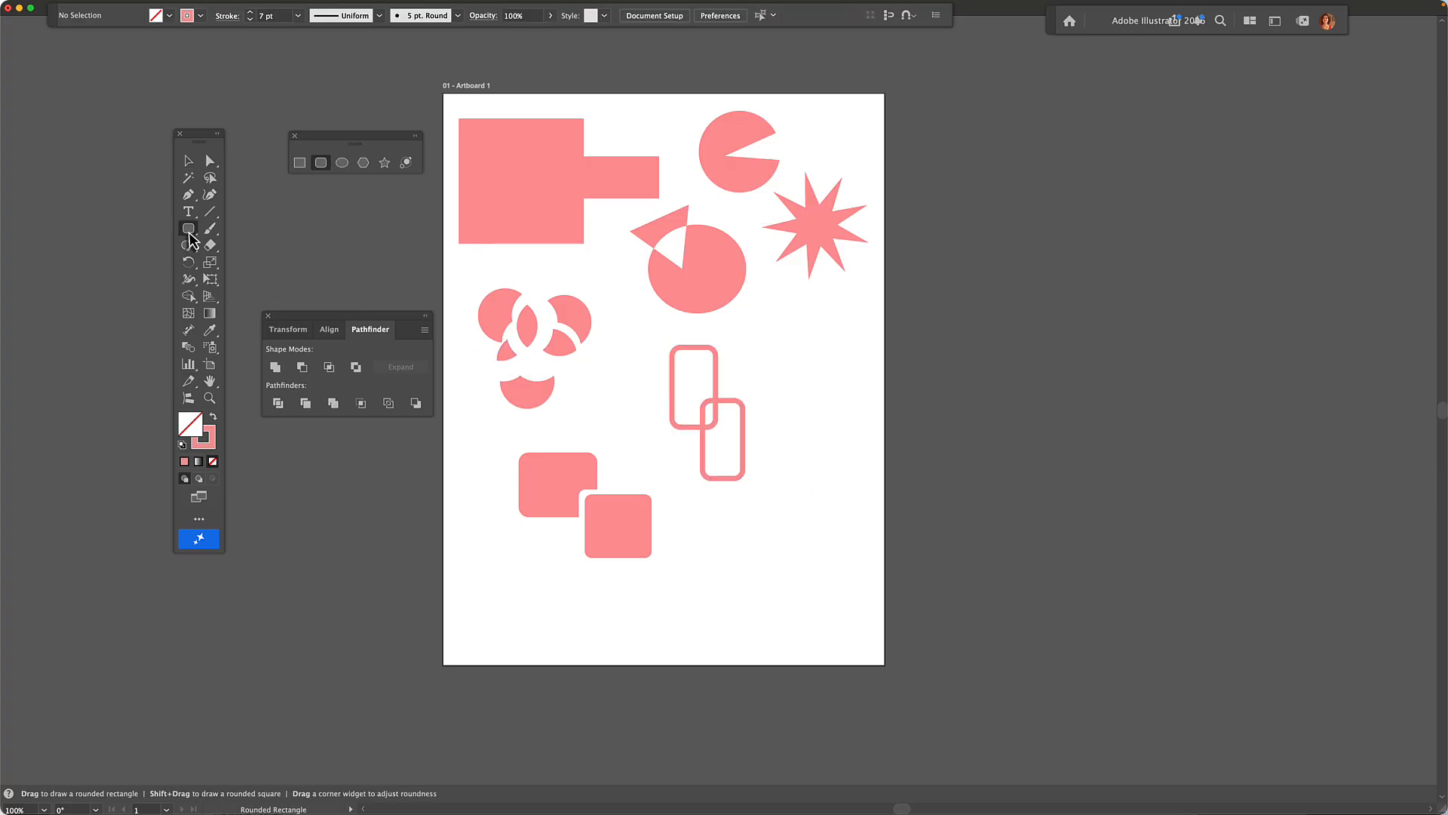
drag(189, 230, 260, 261)
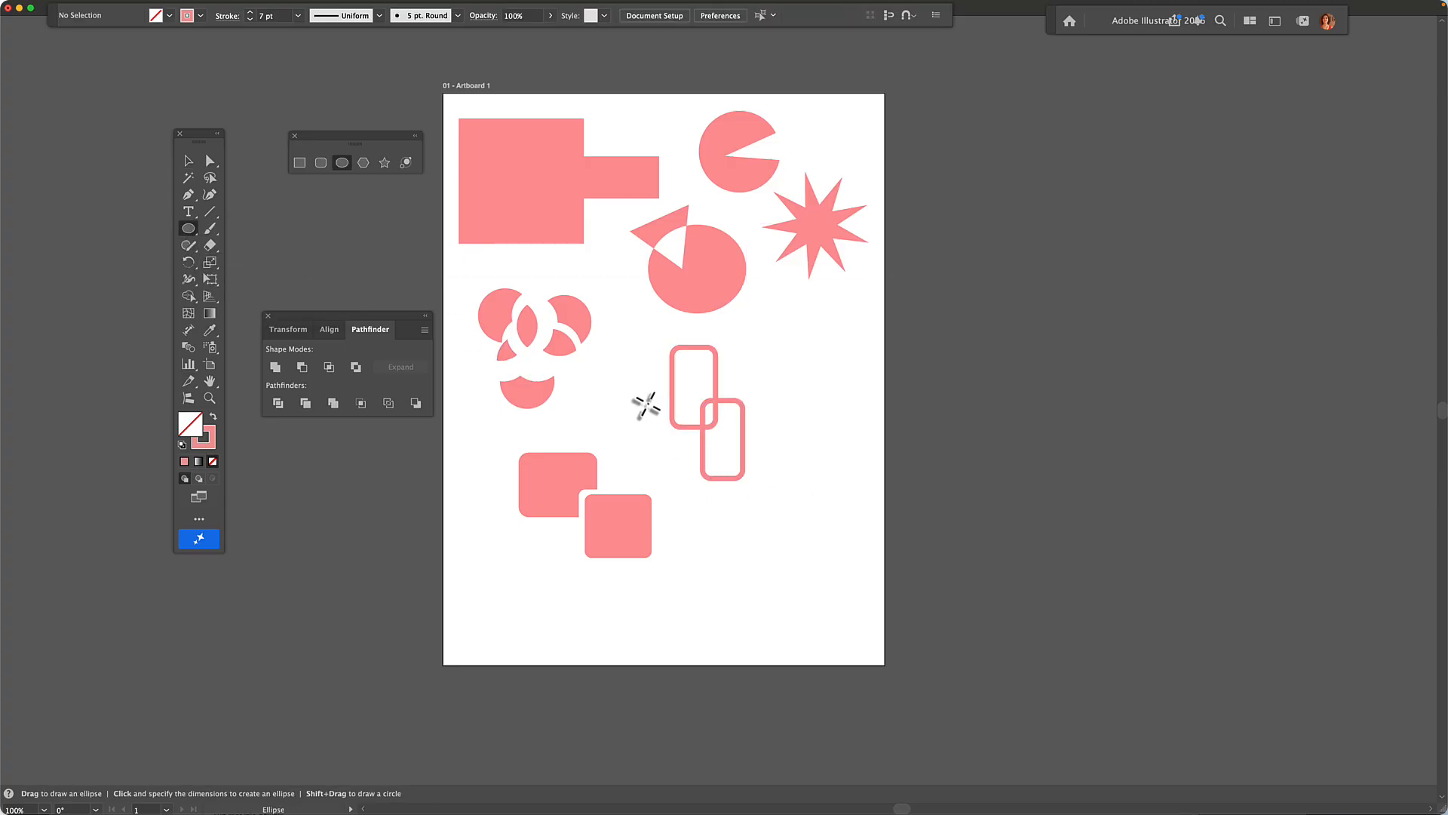
drag(781, 412, 840, 471)
drag(842, 528, 773, 458)
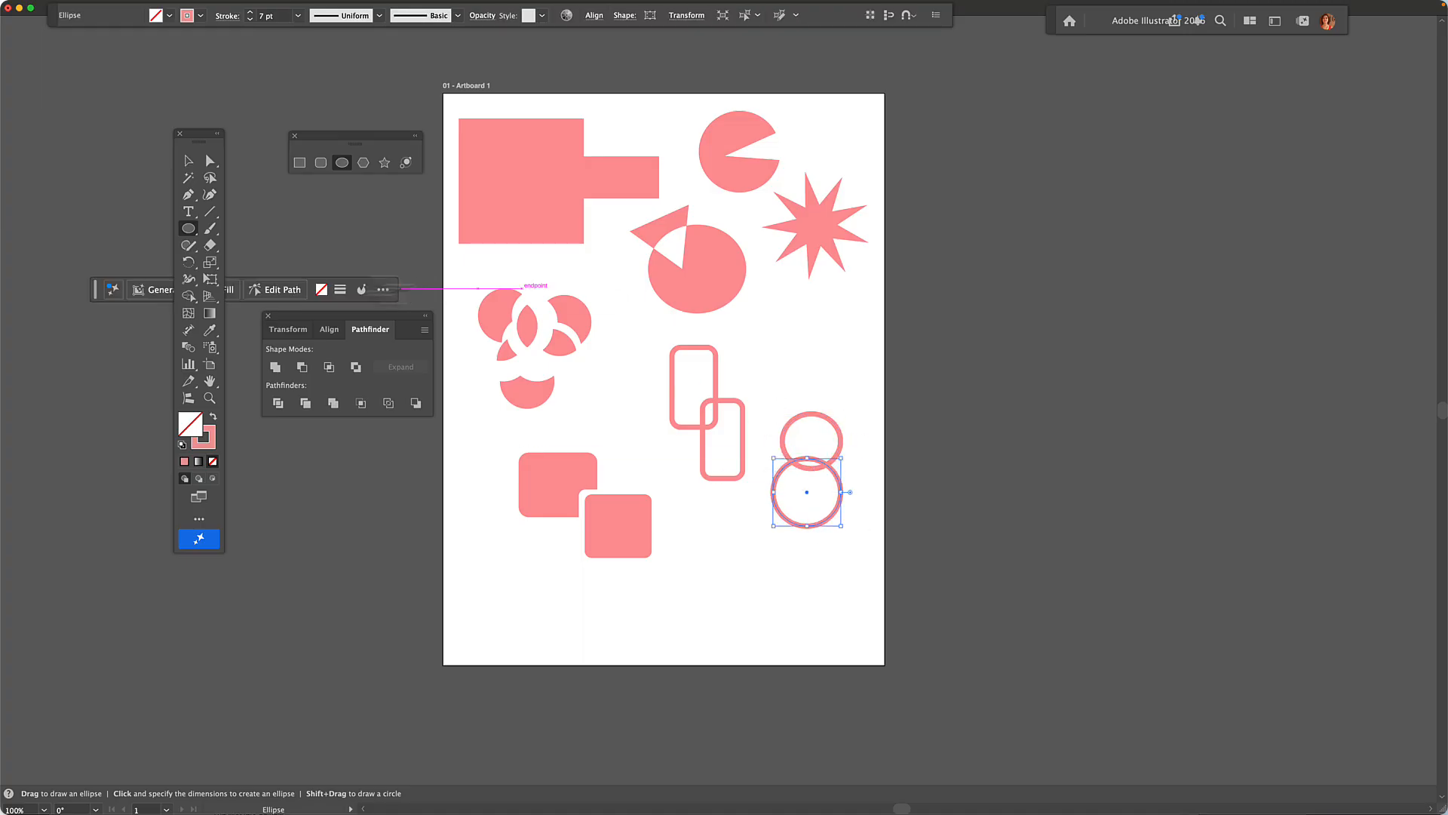
Move the lower circle up so it overlaps the upper circle more, and select both circles
click(188, 160)
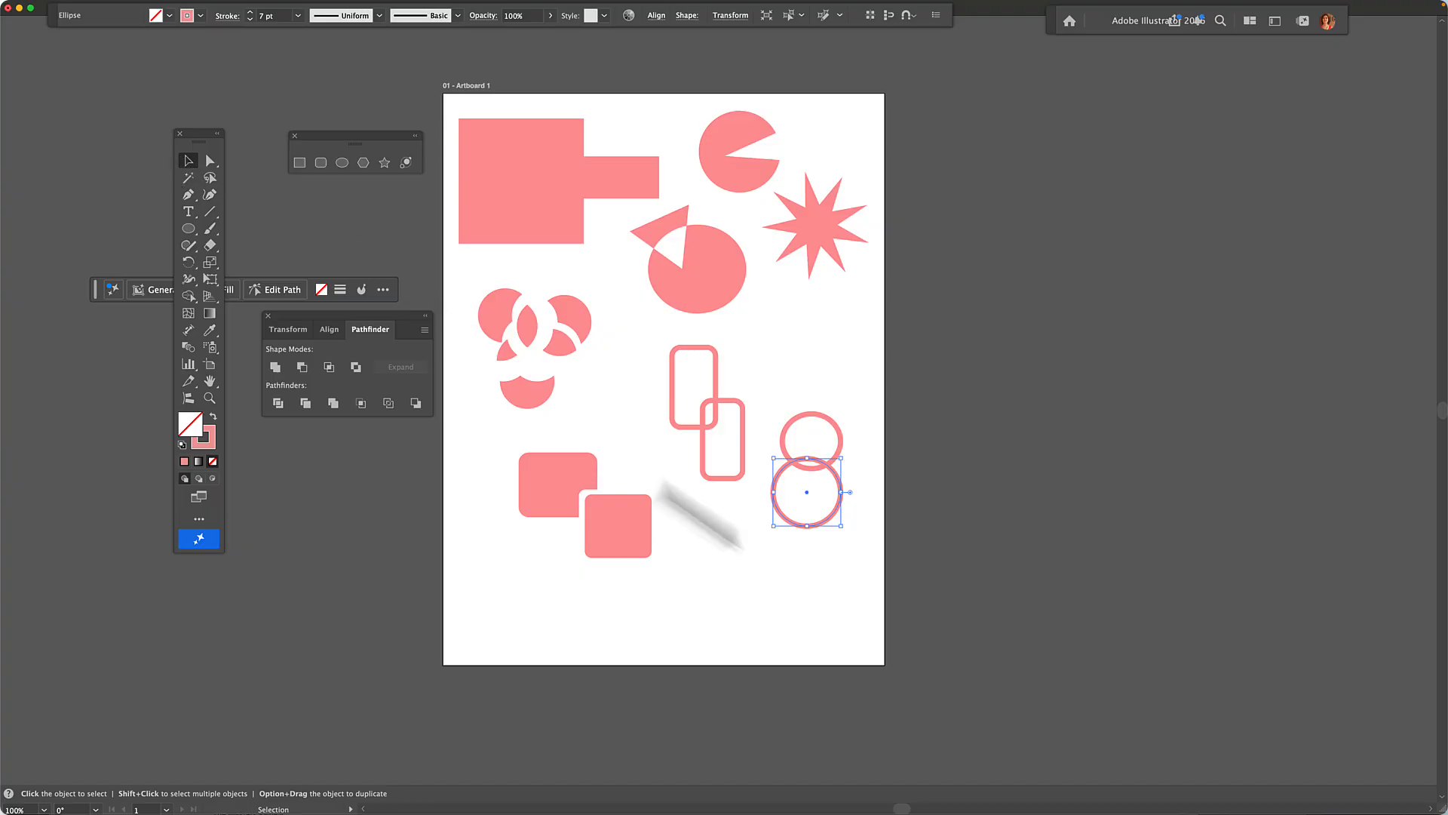
drag(790, 516, 786, 504)
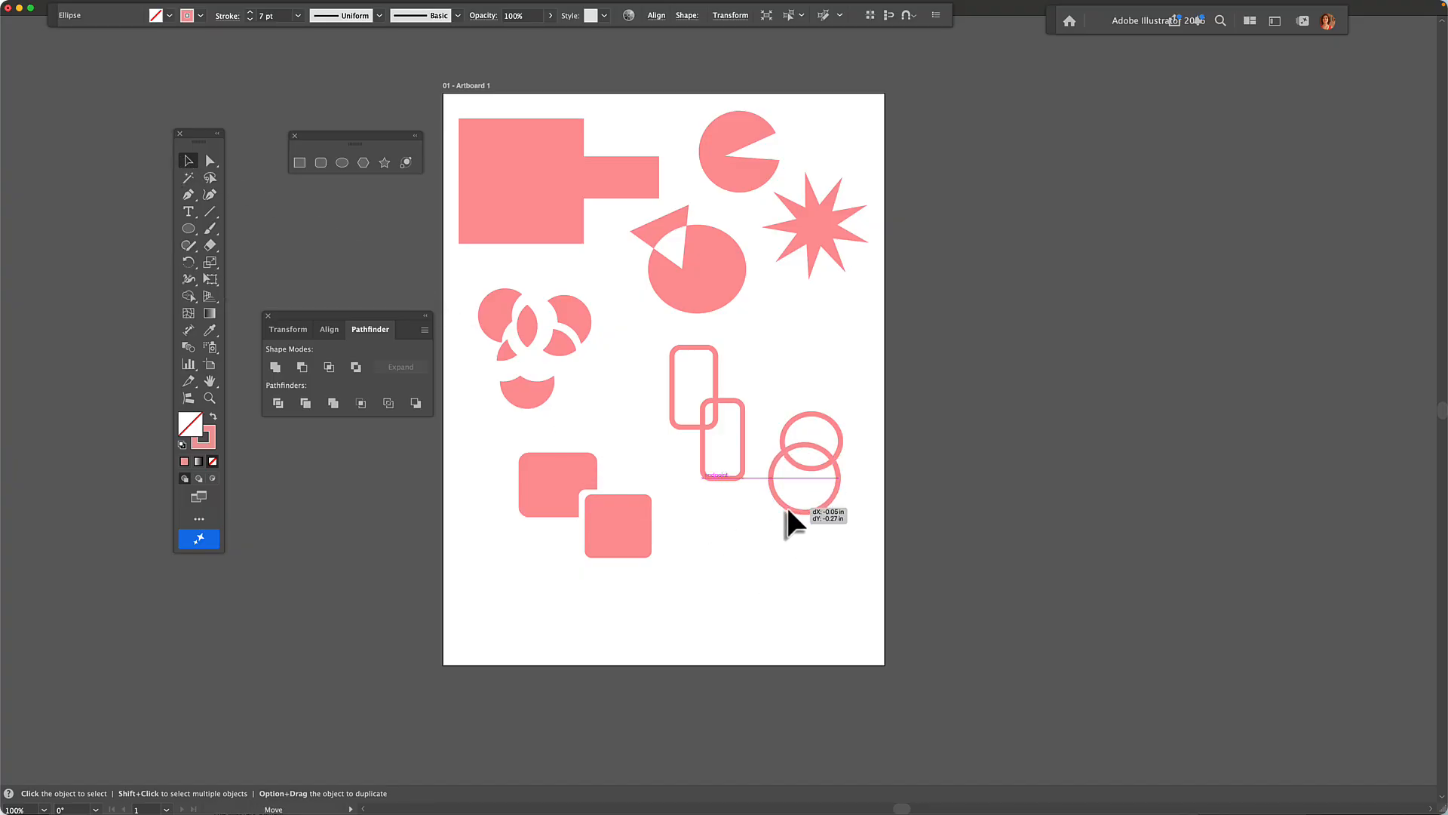
click(786, 395)
drag(780, 395, 868, 527)
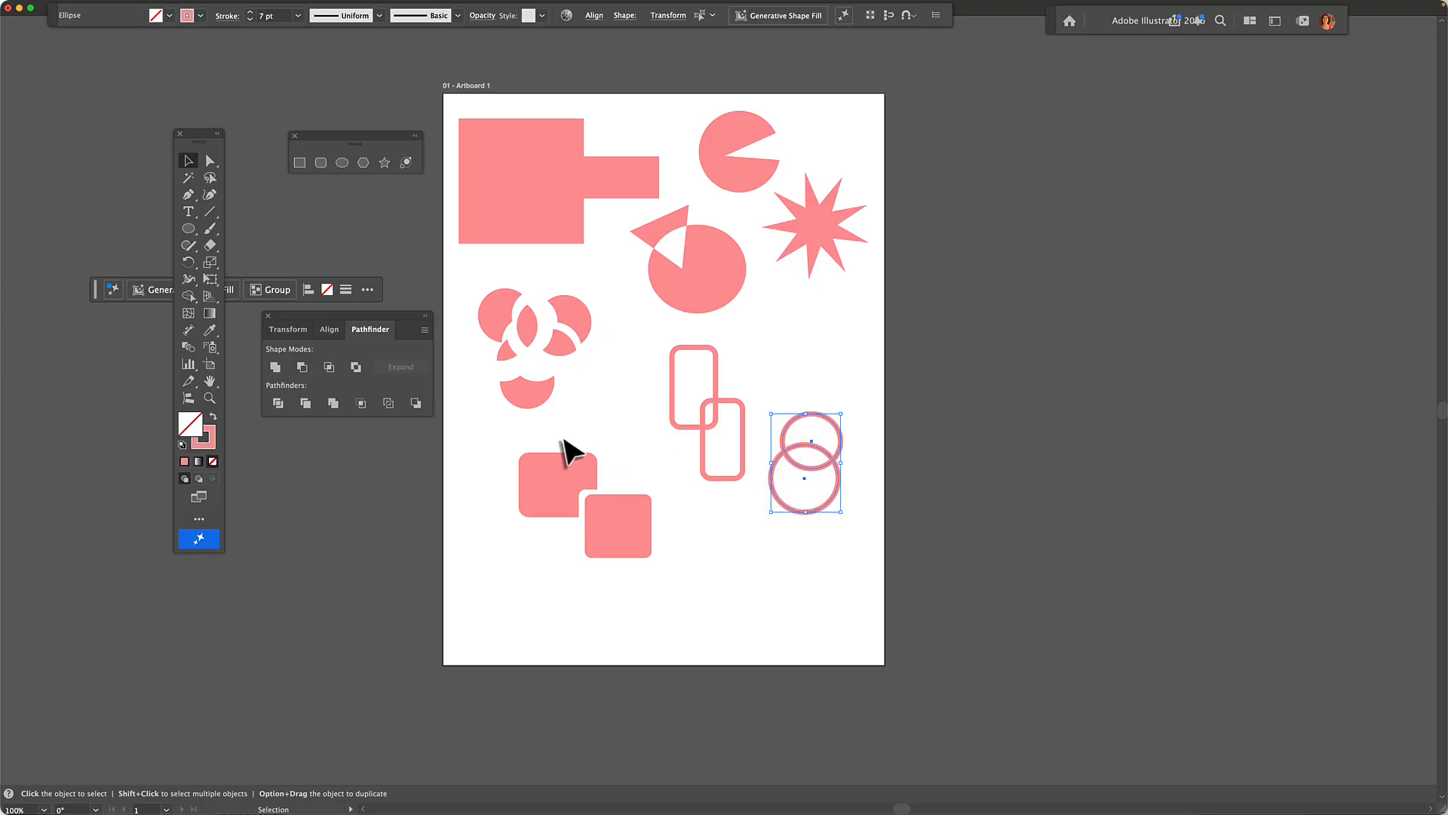
Apply the Pathfinder Minus Back operation to the two circles and move the resulting crescent below the outlined rounded rectangles
click(418, 407)
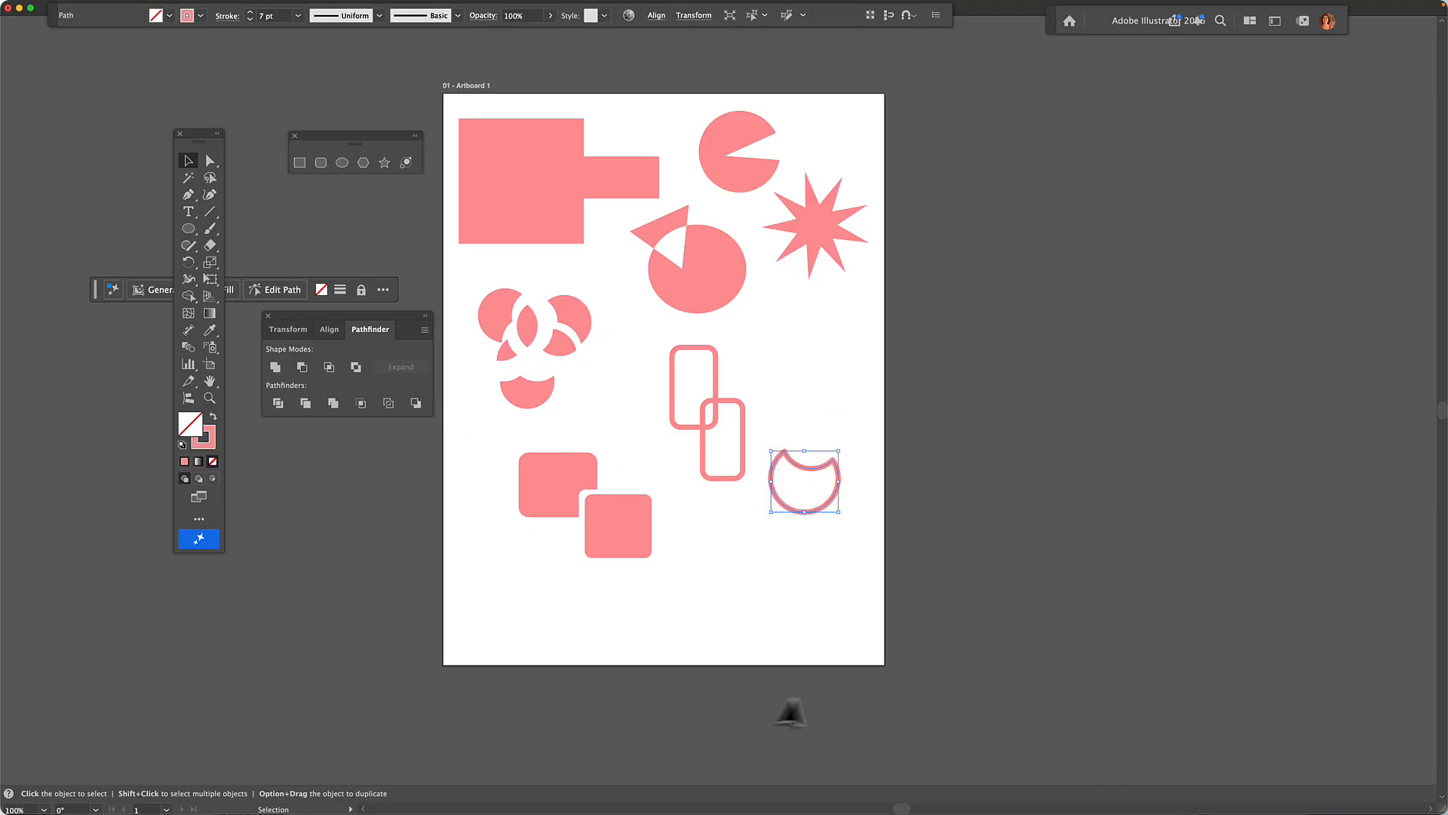
click(798, 607)
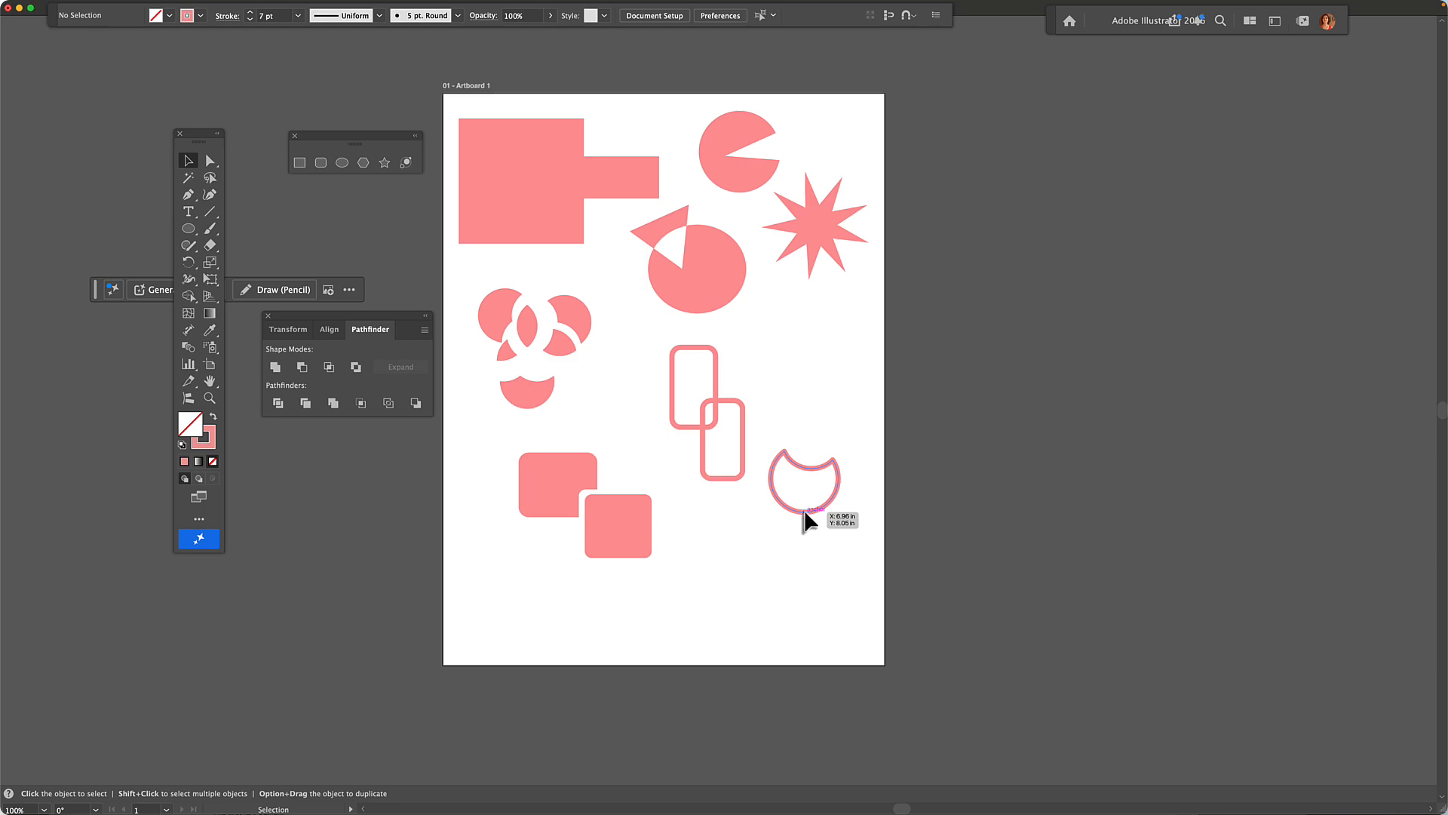
drag(804, 509, 719, 559)
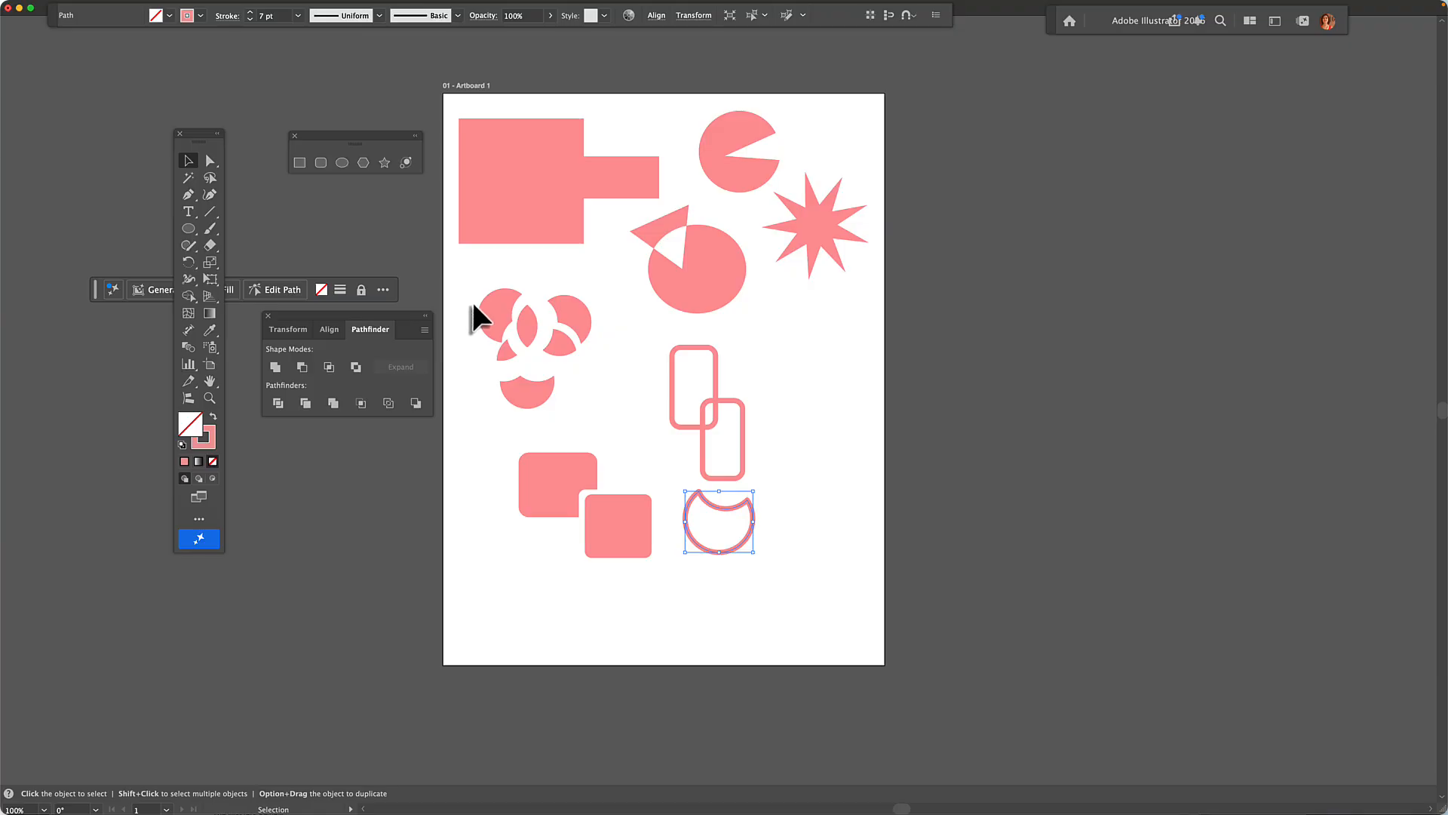
Show the Artboards panel, add a second artboard, and move the panel to the empty canvas beside it
key(h)
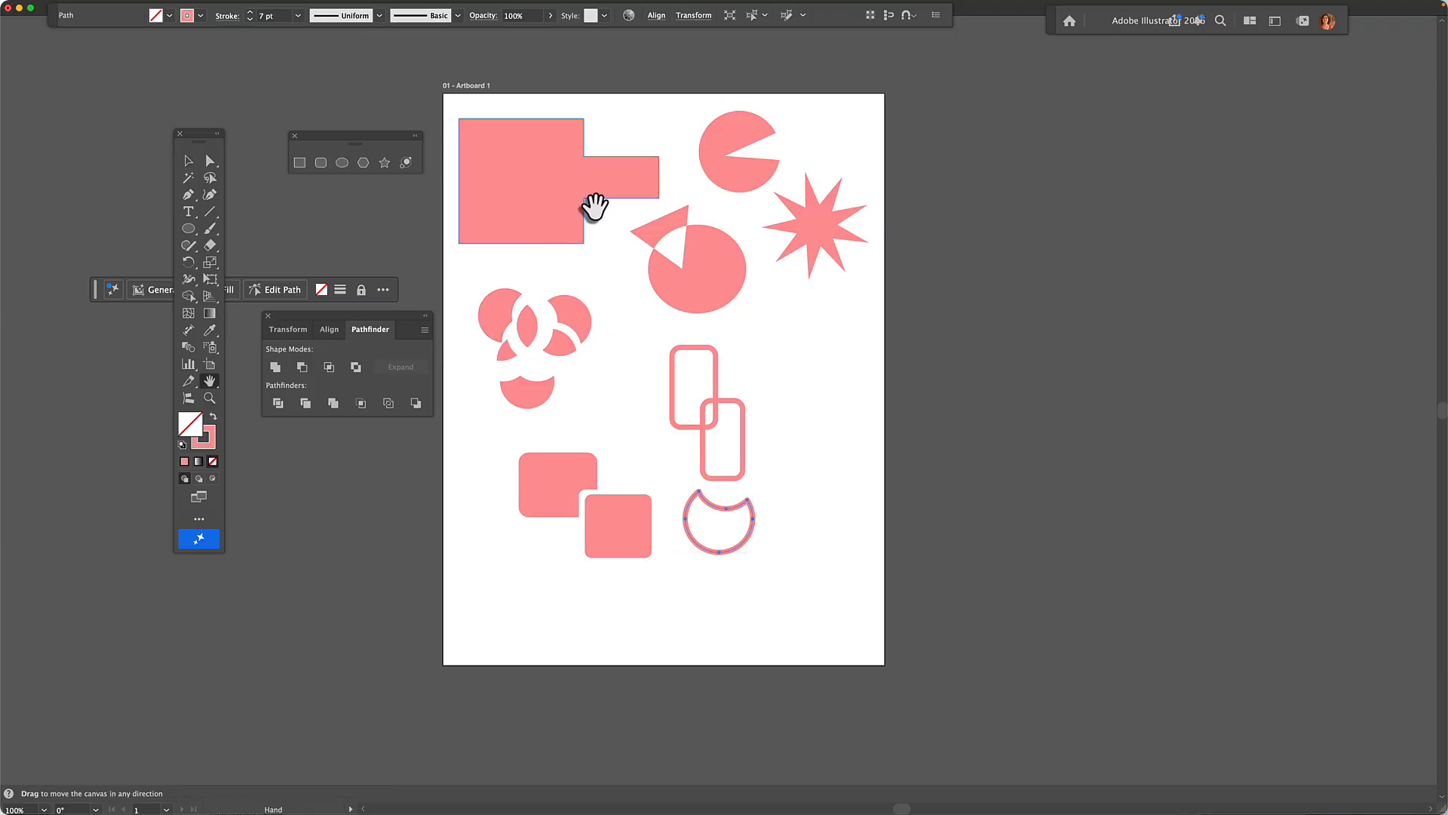
drag(592, 206, 408, 221)
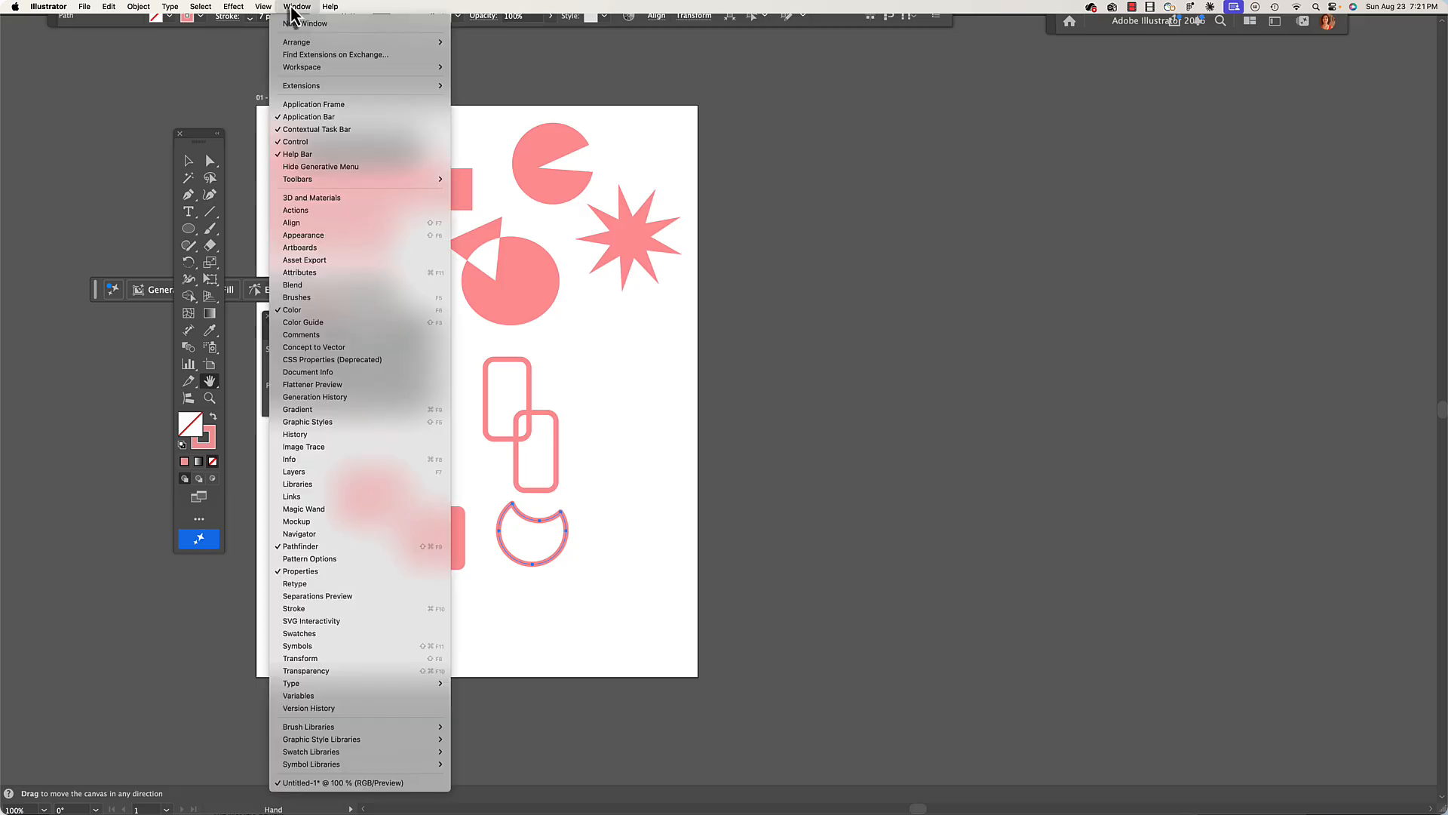
click(297, 7)
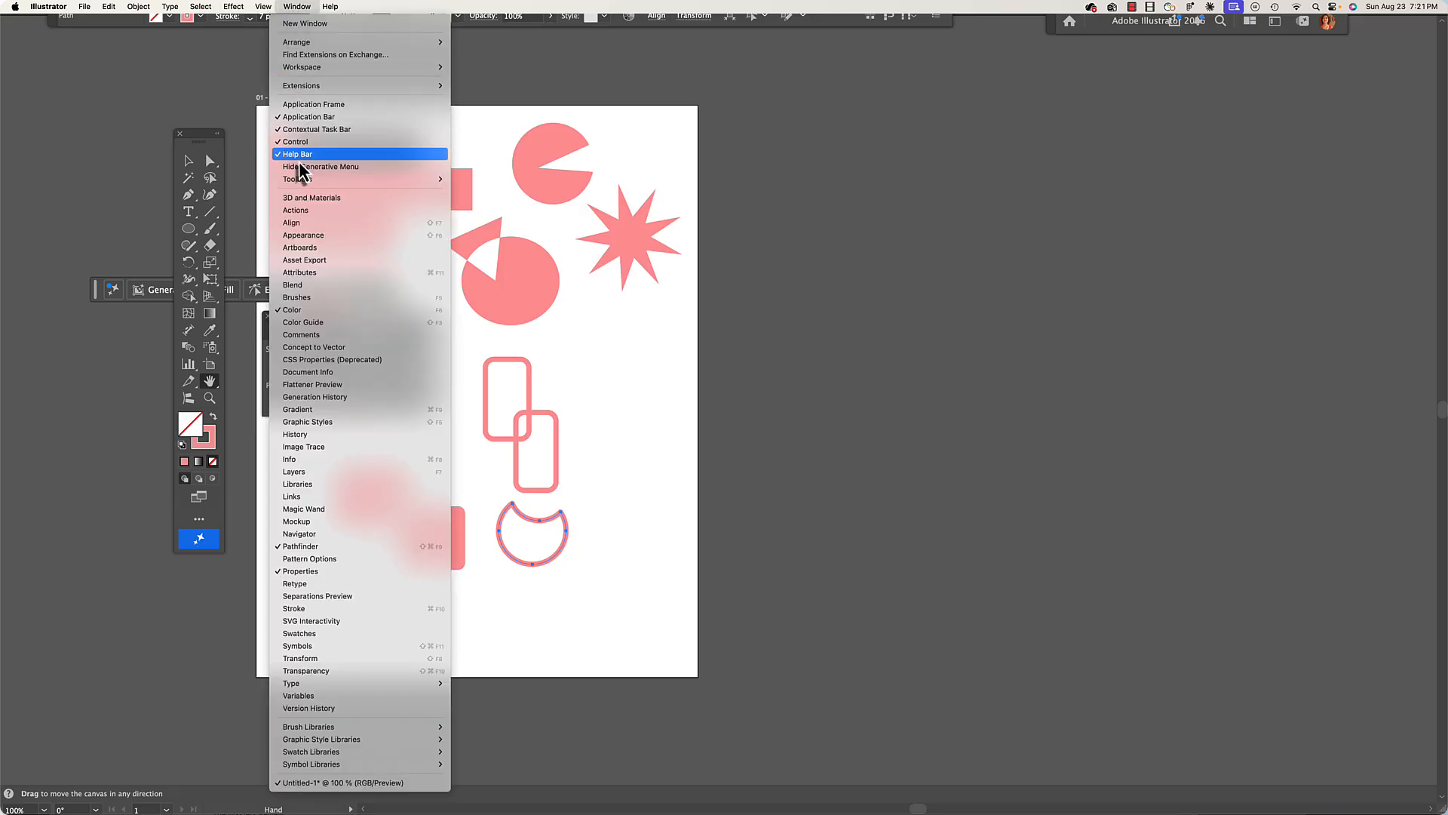
click(299, 249)
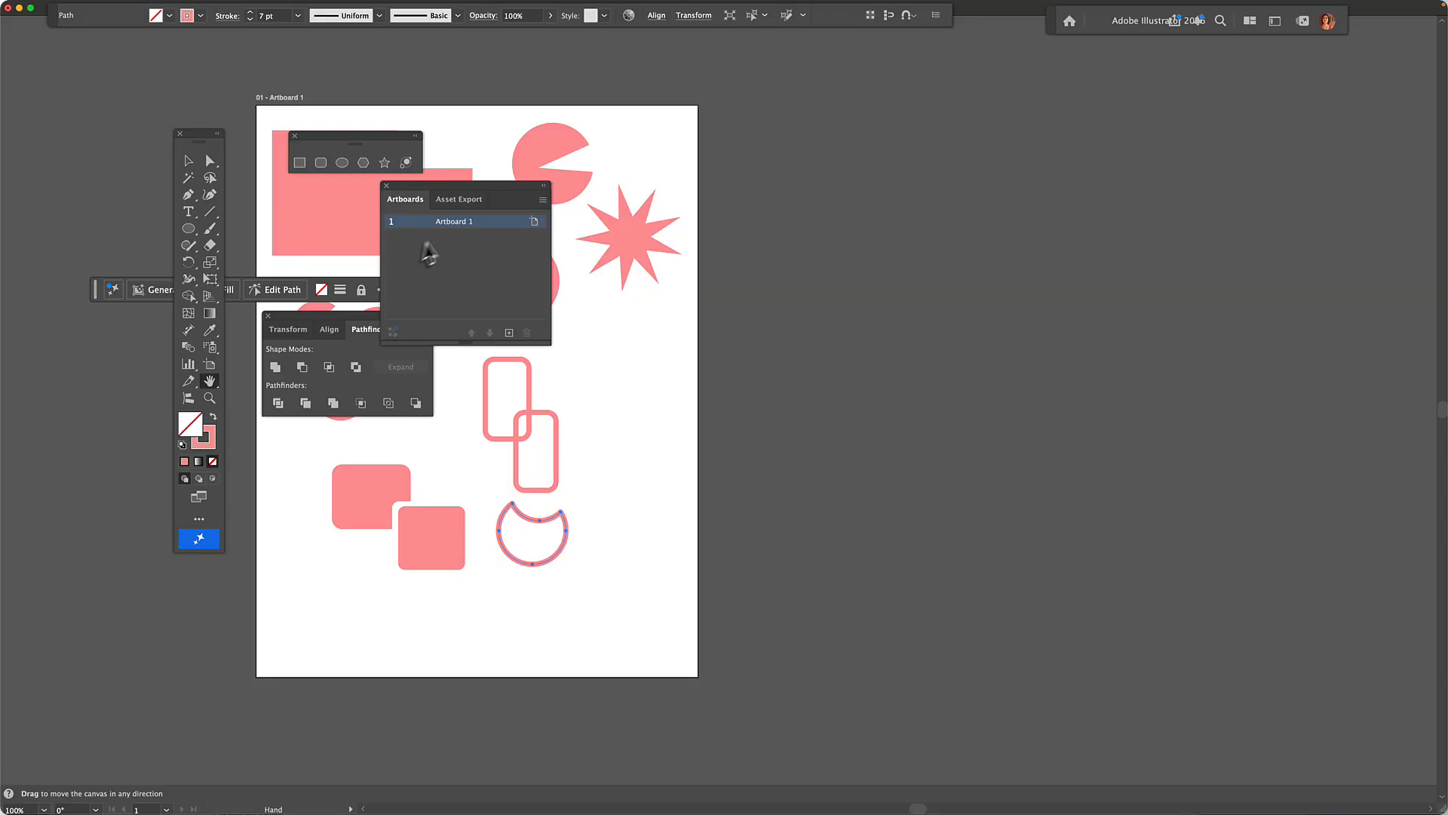
click(509, 333)
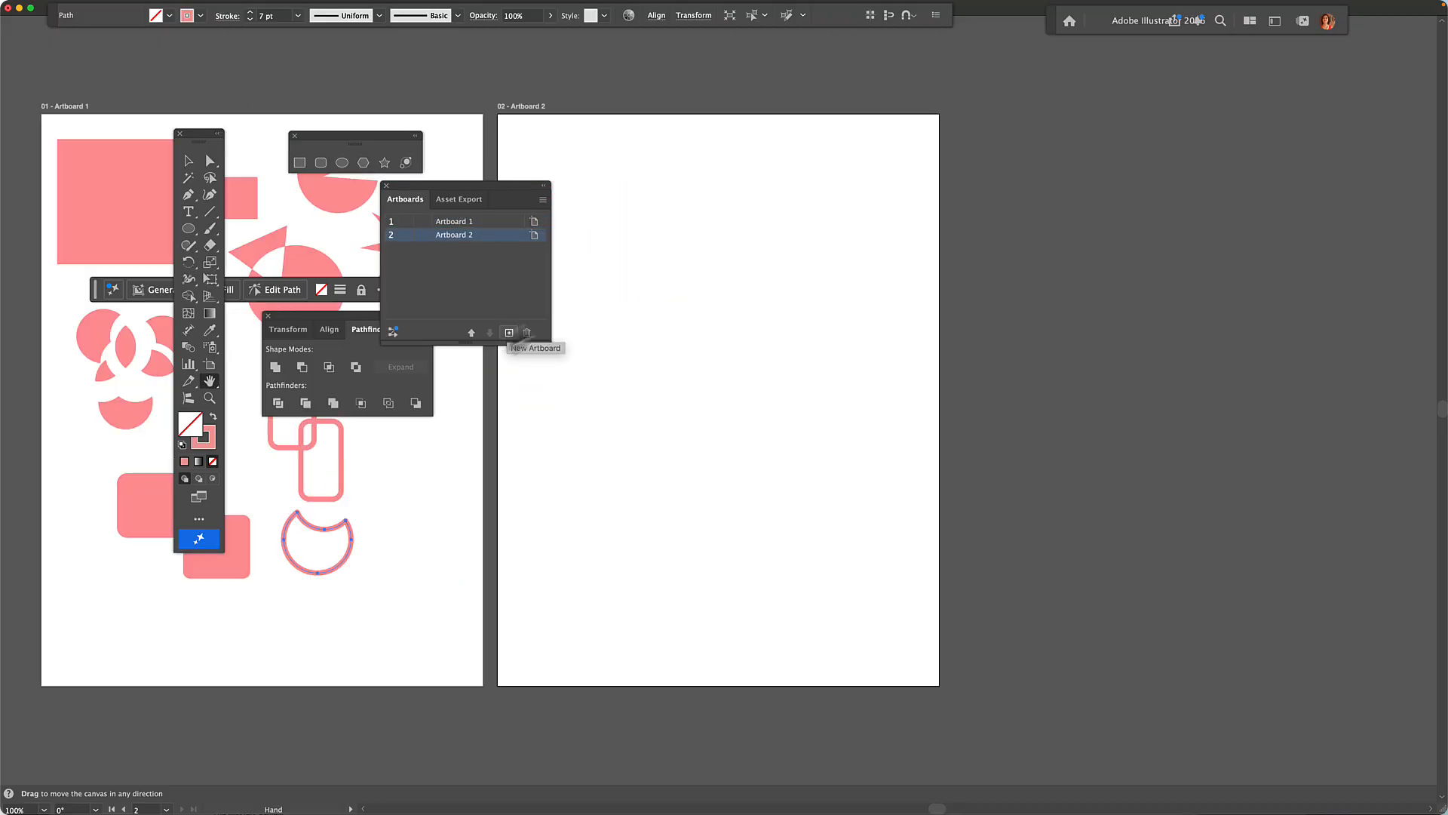
drag(439, 193, 1005, 174)
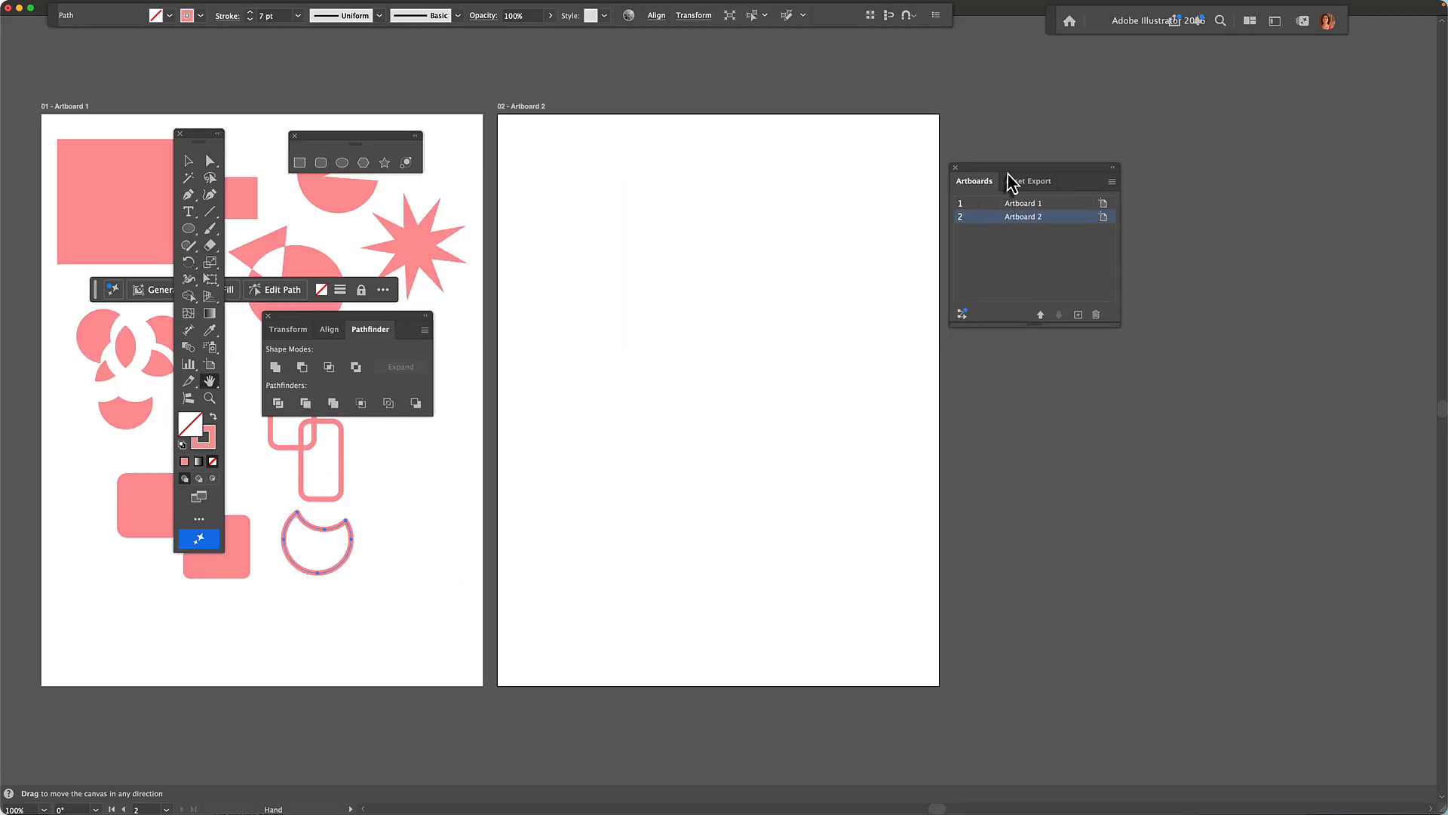
Draw a circle near the upper-left corner of Artboard 2 and swap its pink stroke to a fill
click(190, 230)
click(227, 263)
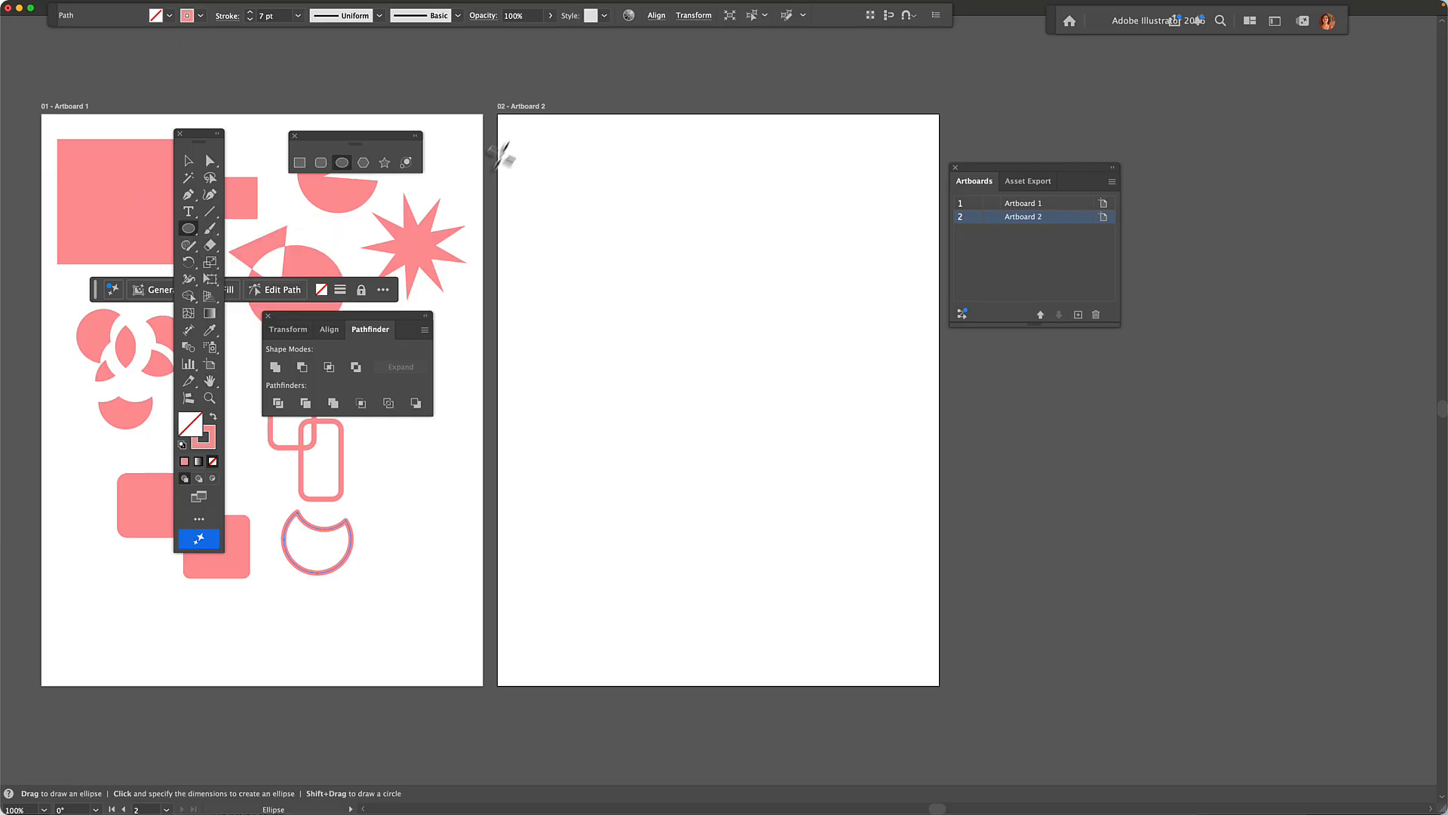
drag(543, 182, 601, 237)
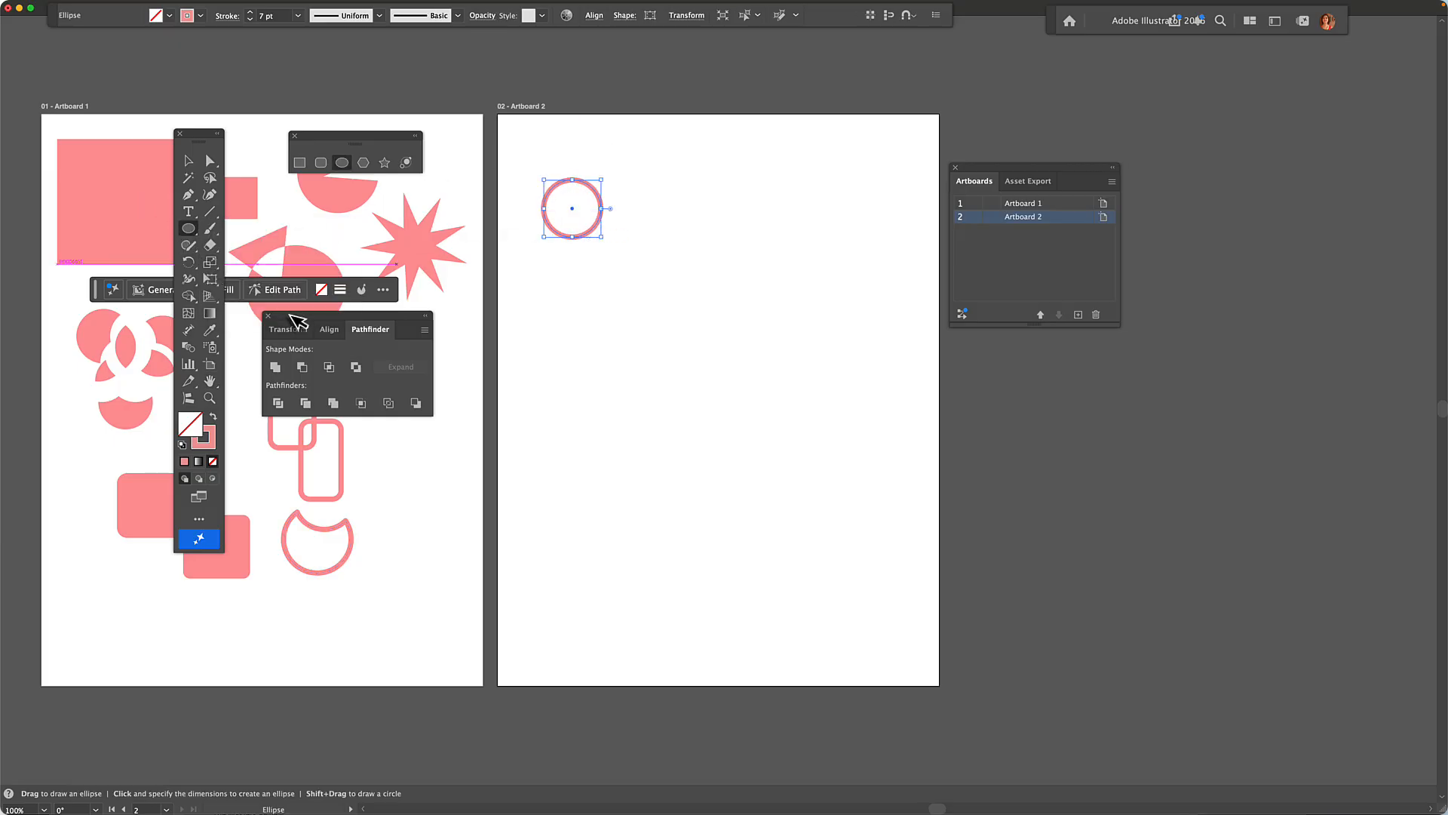
click(214, 417)
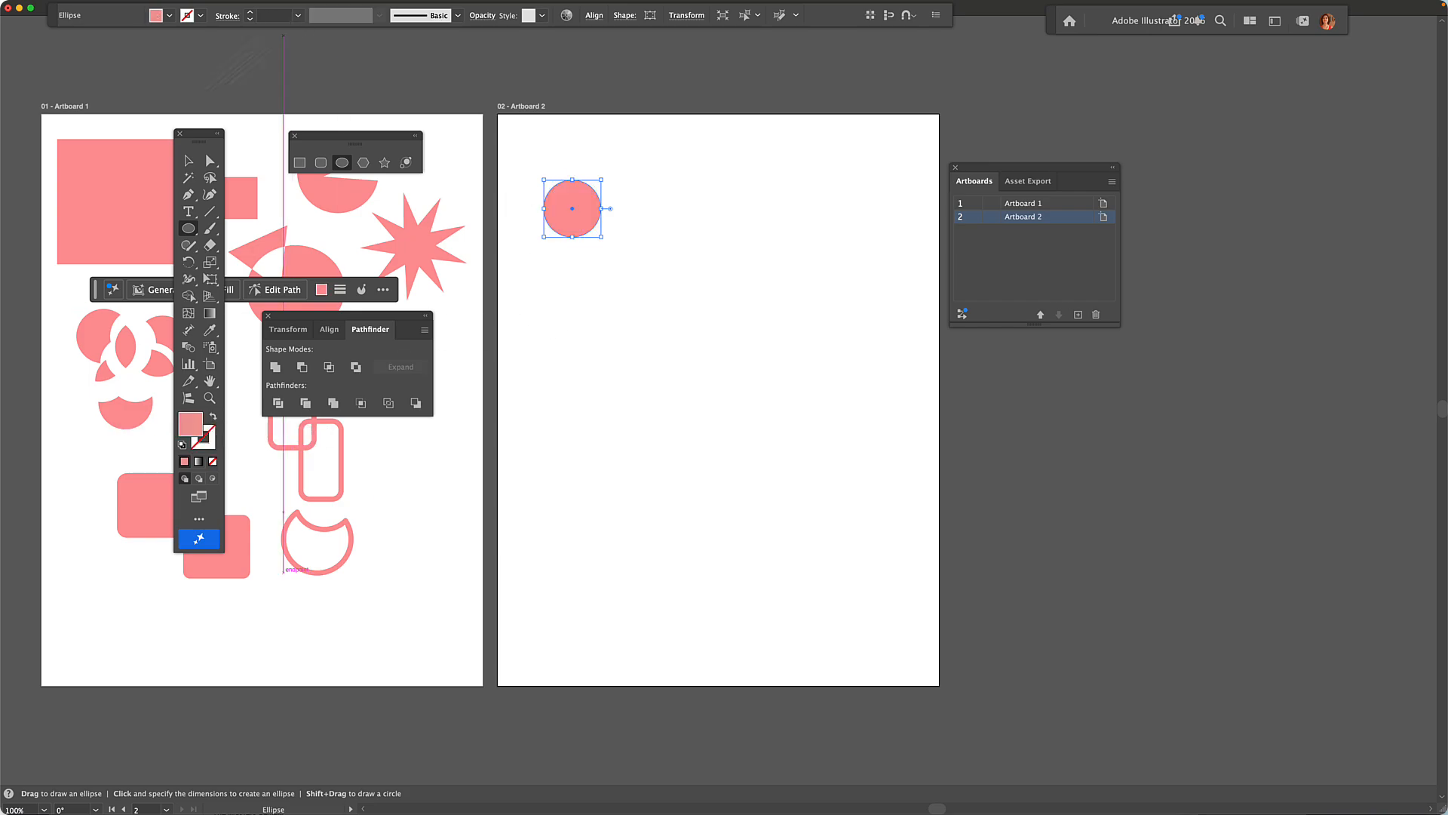
Shift the pink circle slightly up and duplicate it twice for a total of three circles on Artboard 2
key(v)
drag(577, 188, 585, 170)
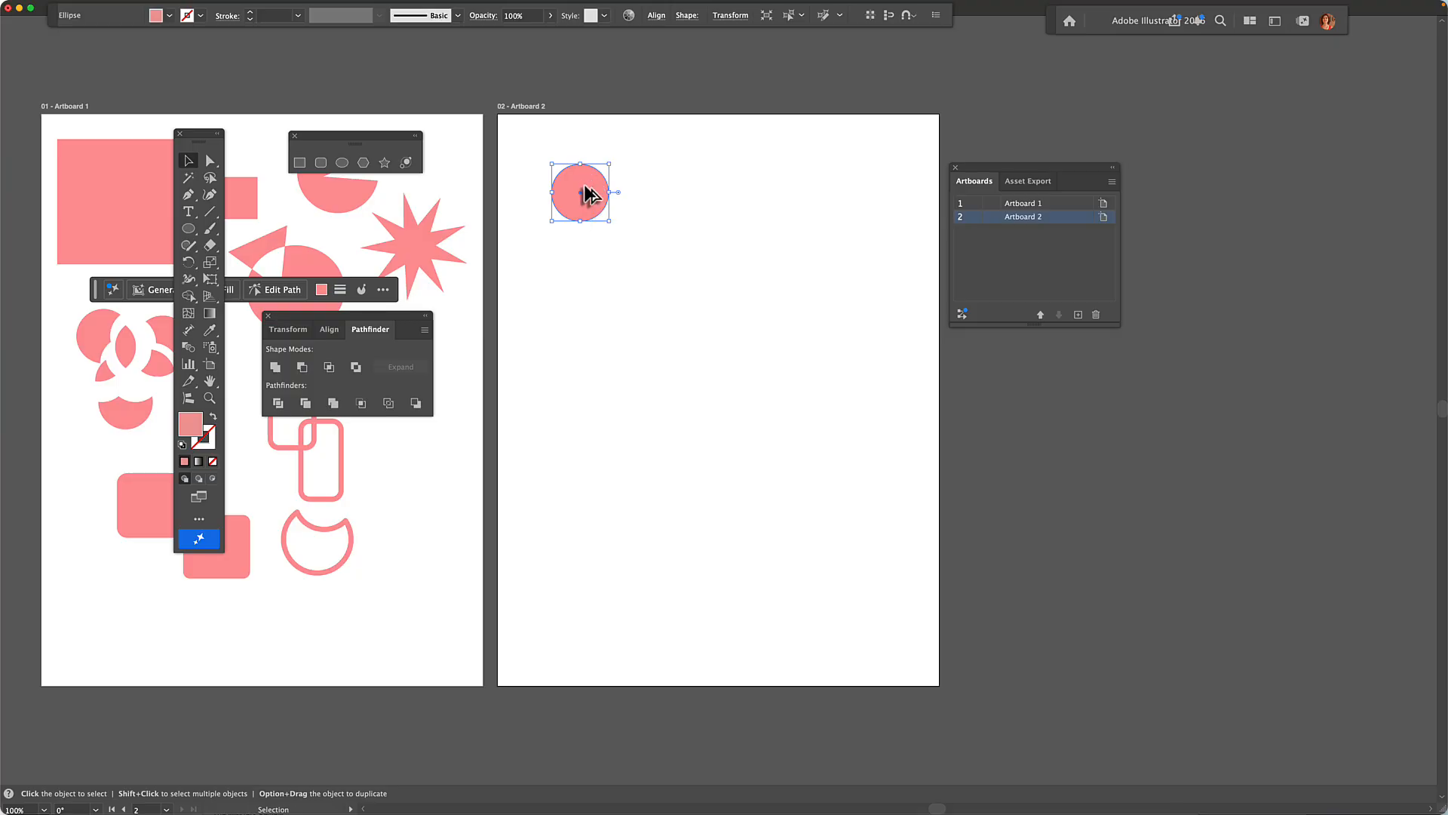
drag(585, 186, 706, 240)
click(572, 234)
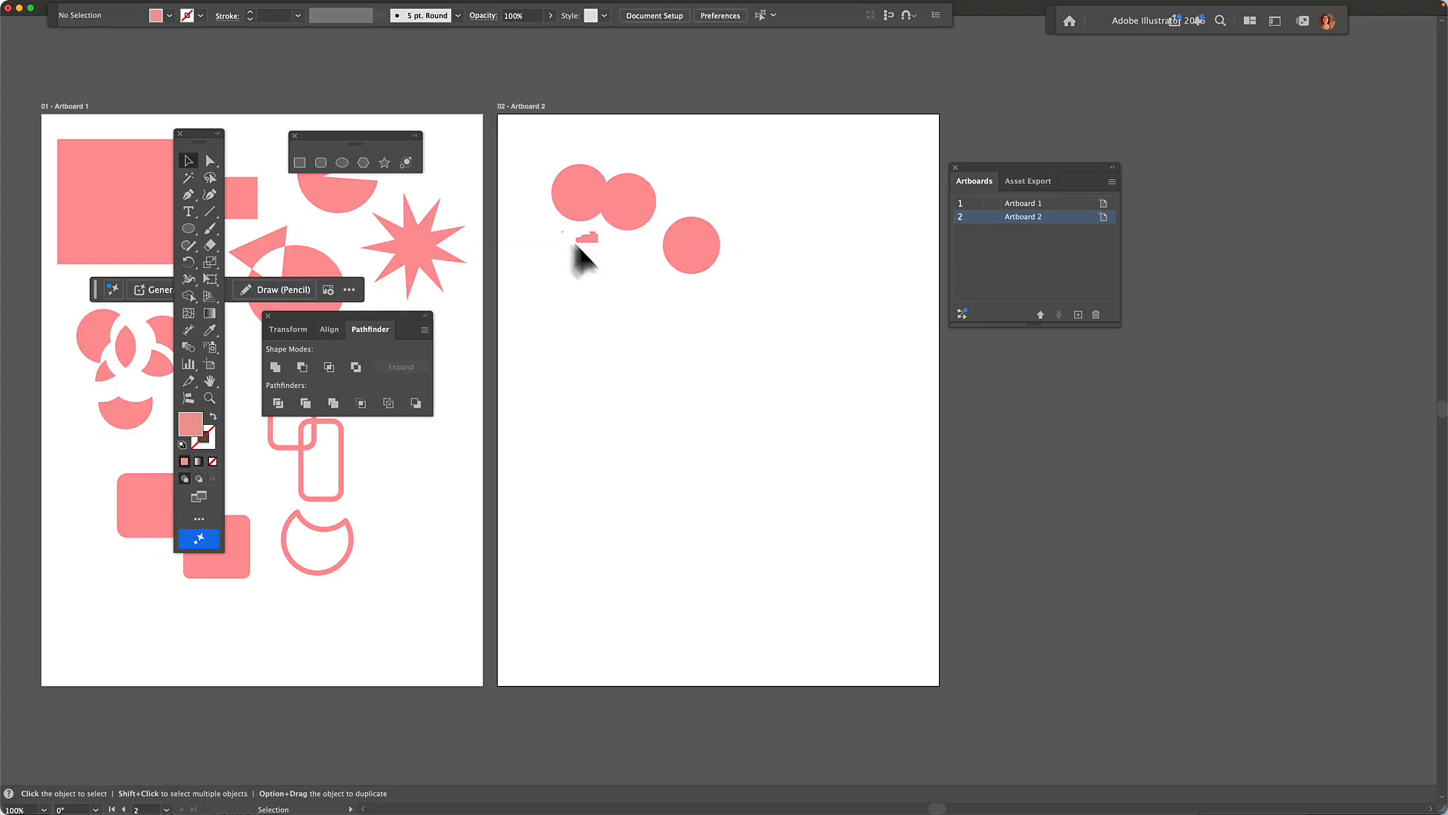
Arrange the three pink circles into an overlapping diagonal chain near the top of Artboard 2
drag(591, 201, 721, 182)
drag(630, 186, 746, 176)
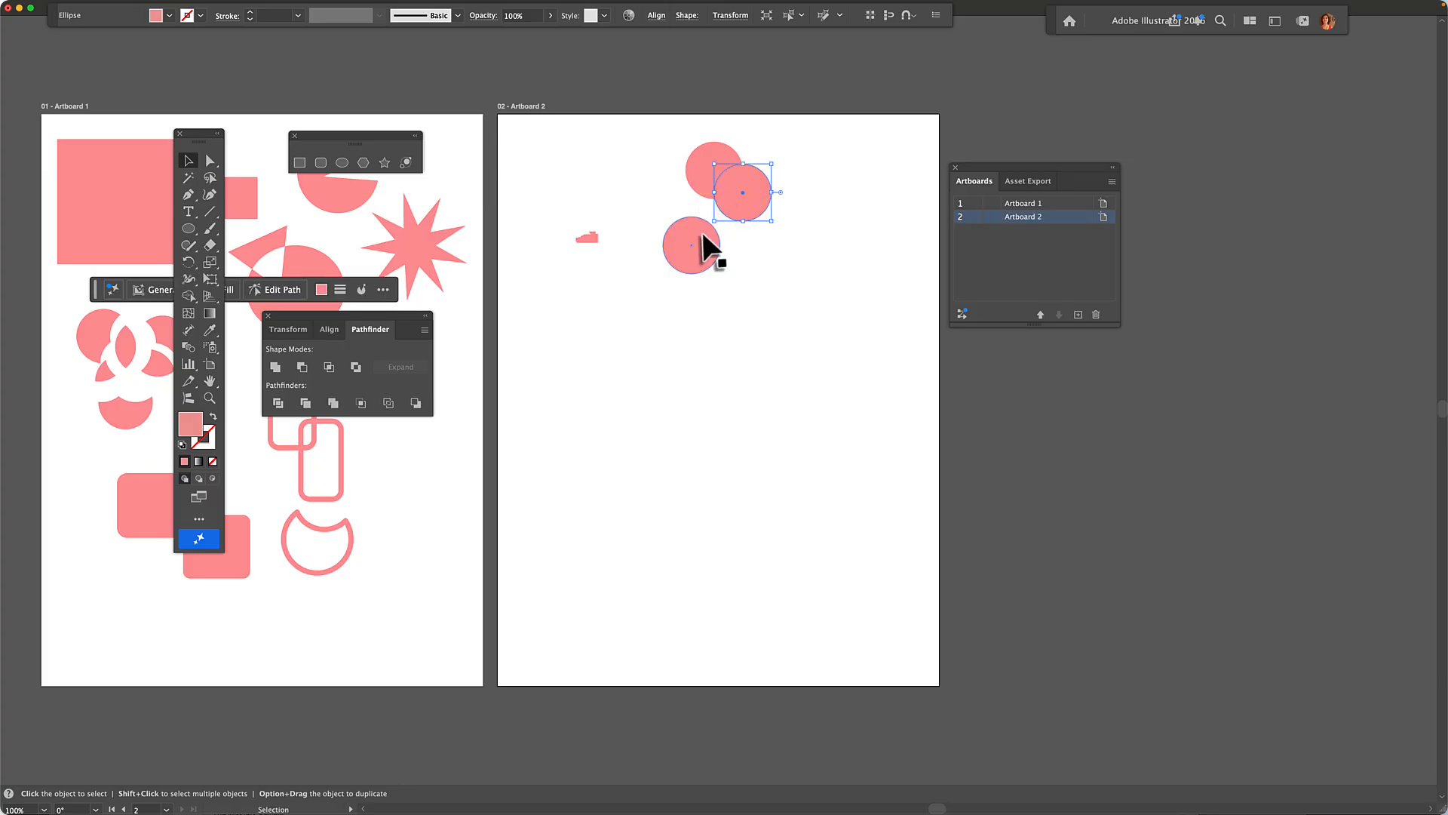
drag(702, 234, 788, 197)
click(571, 212)
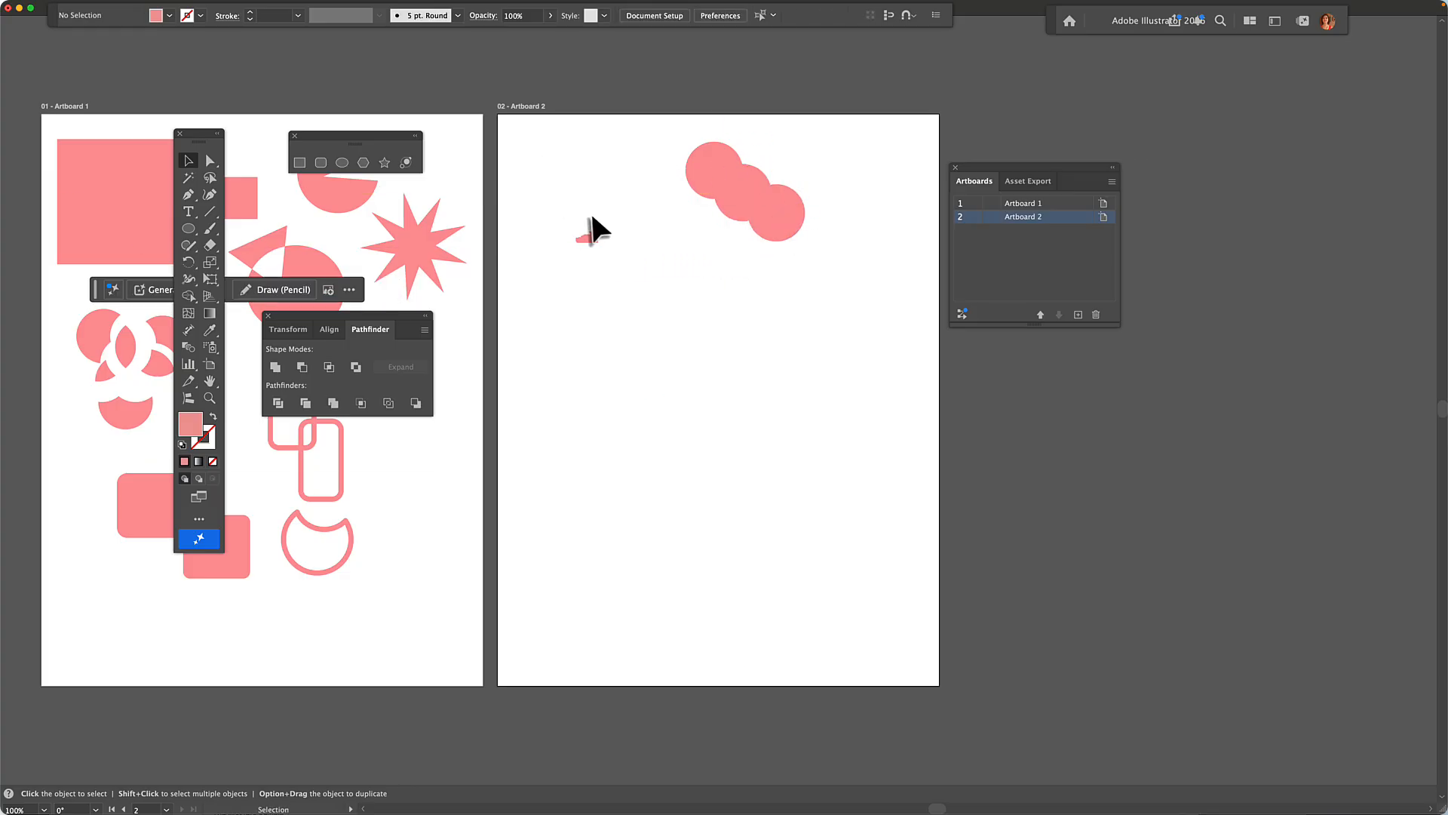
Merge the chain of three circles into one shape with the Shape Builder tool and place it near the top of Artboard 2
drag(661, 139, 620, 390)
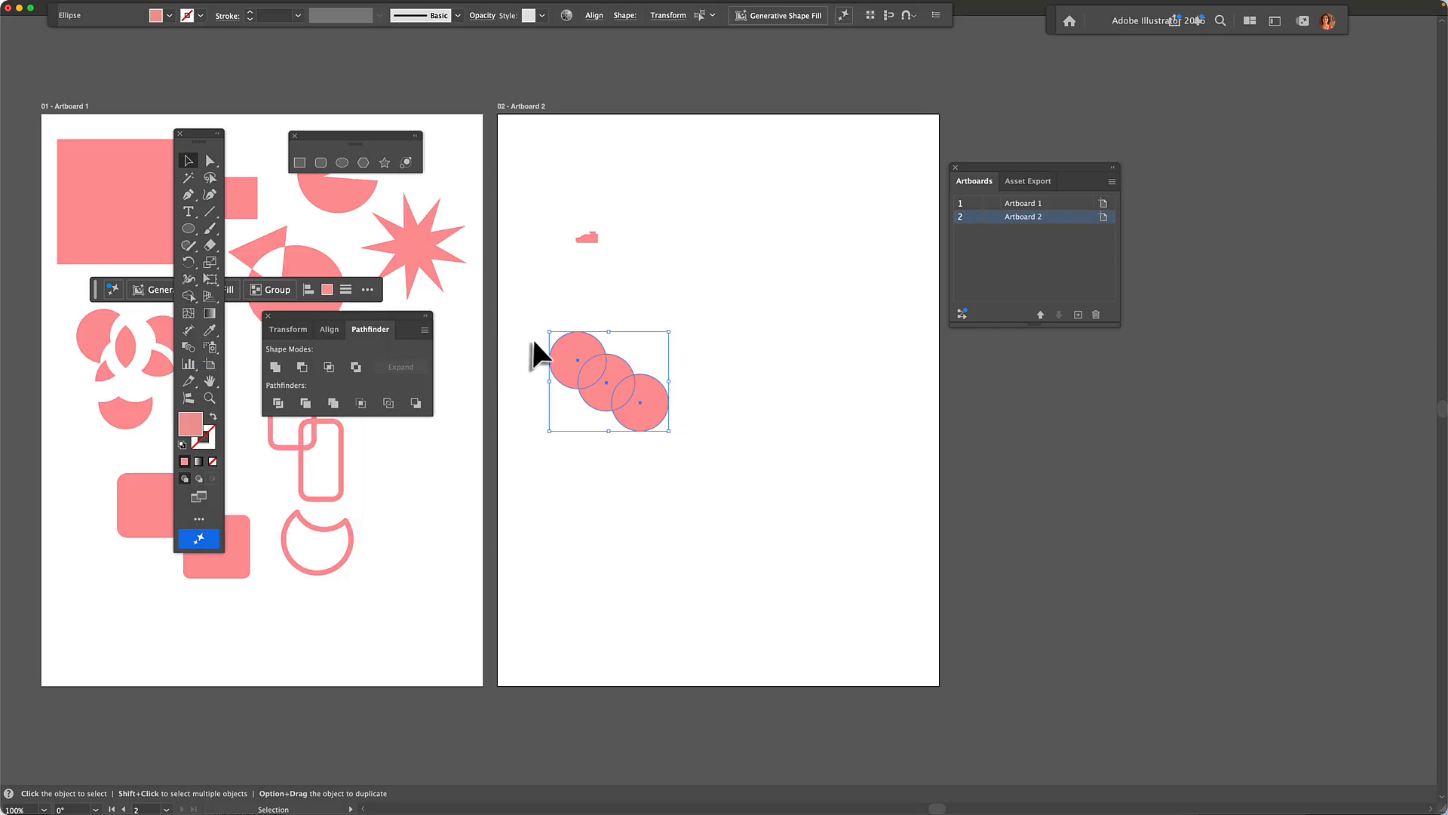
click(189, 295)
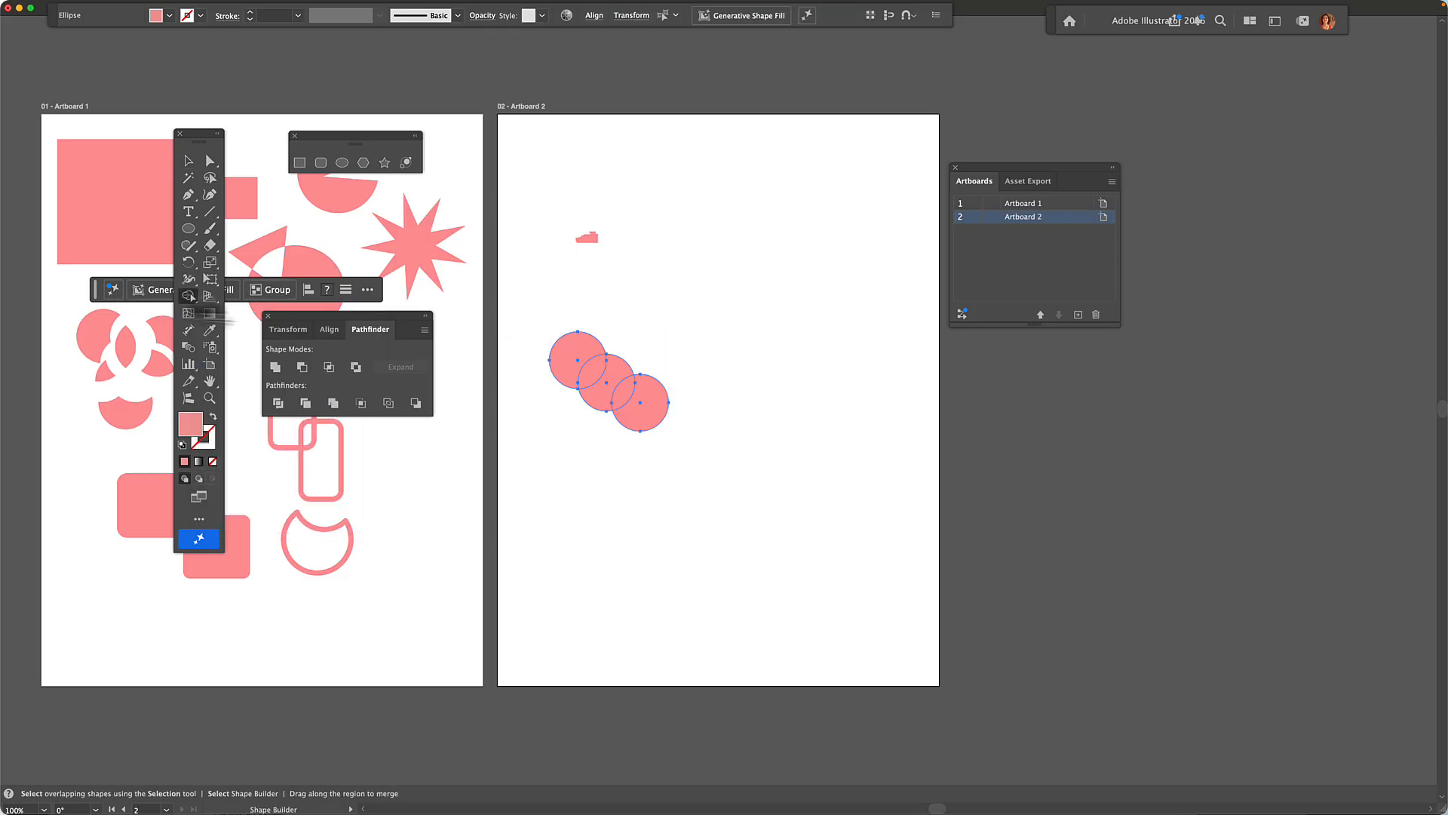
drag(559, 341, 667, 435)
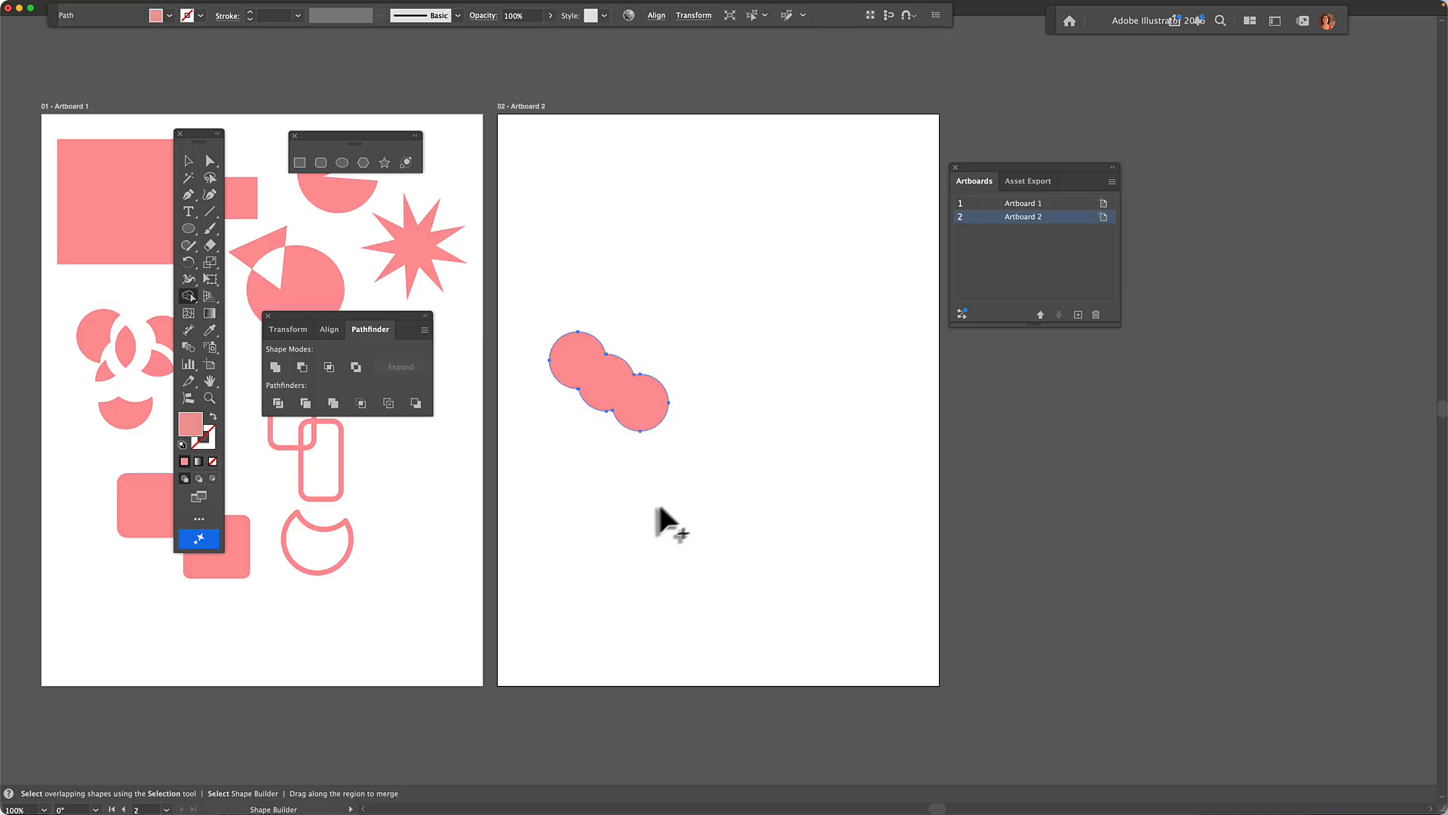
key(v)
drag(607, 384, 626, 205)
click(618, 336)
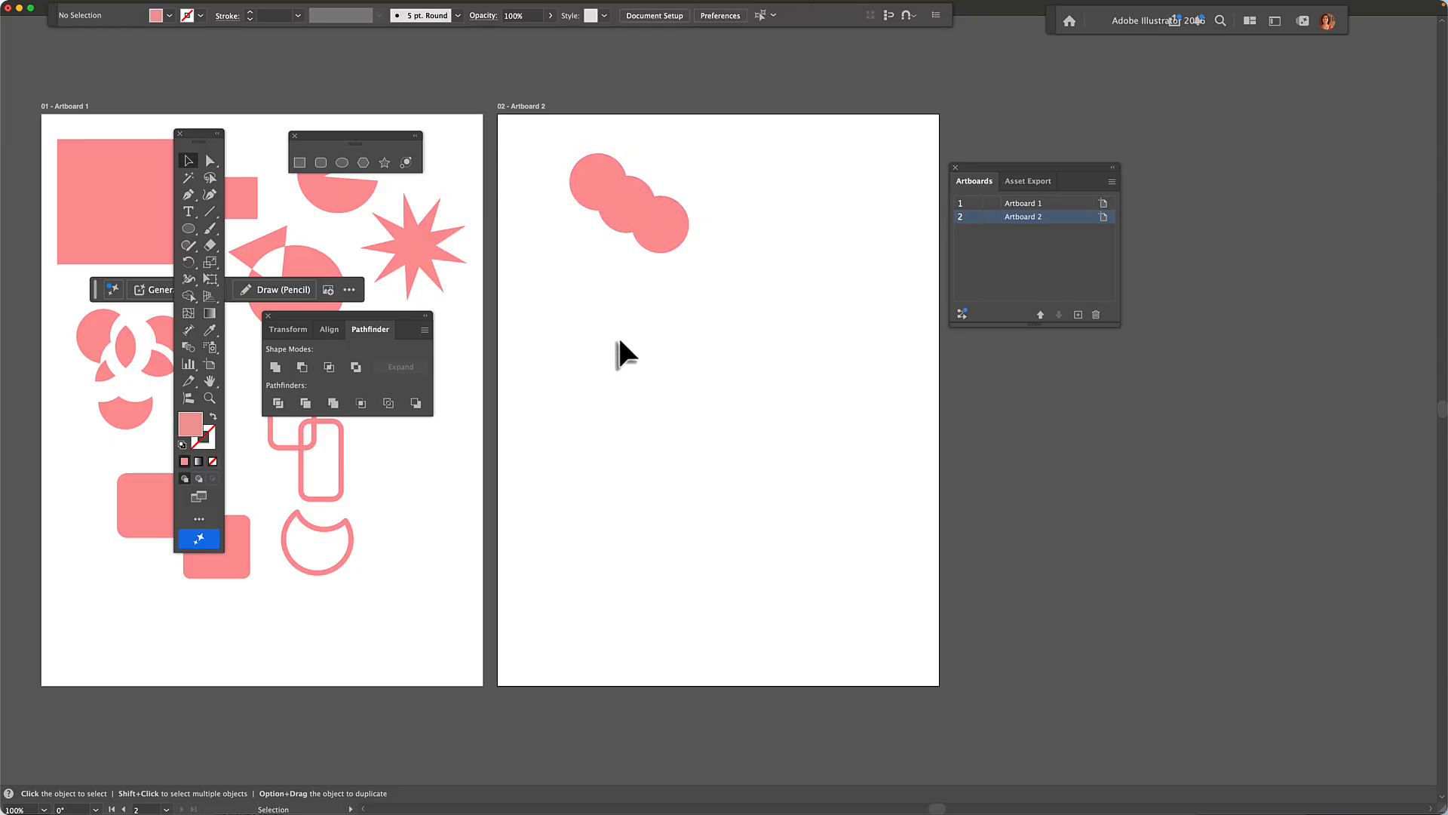
Draw five rounded rectangles below the merged circles, four of them around a central one that they overlap
click(189, 230)
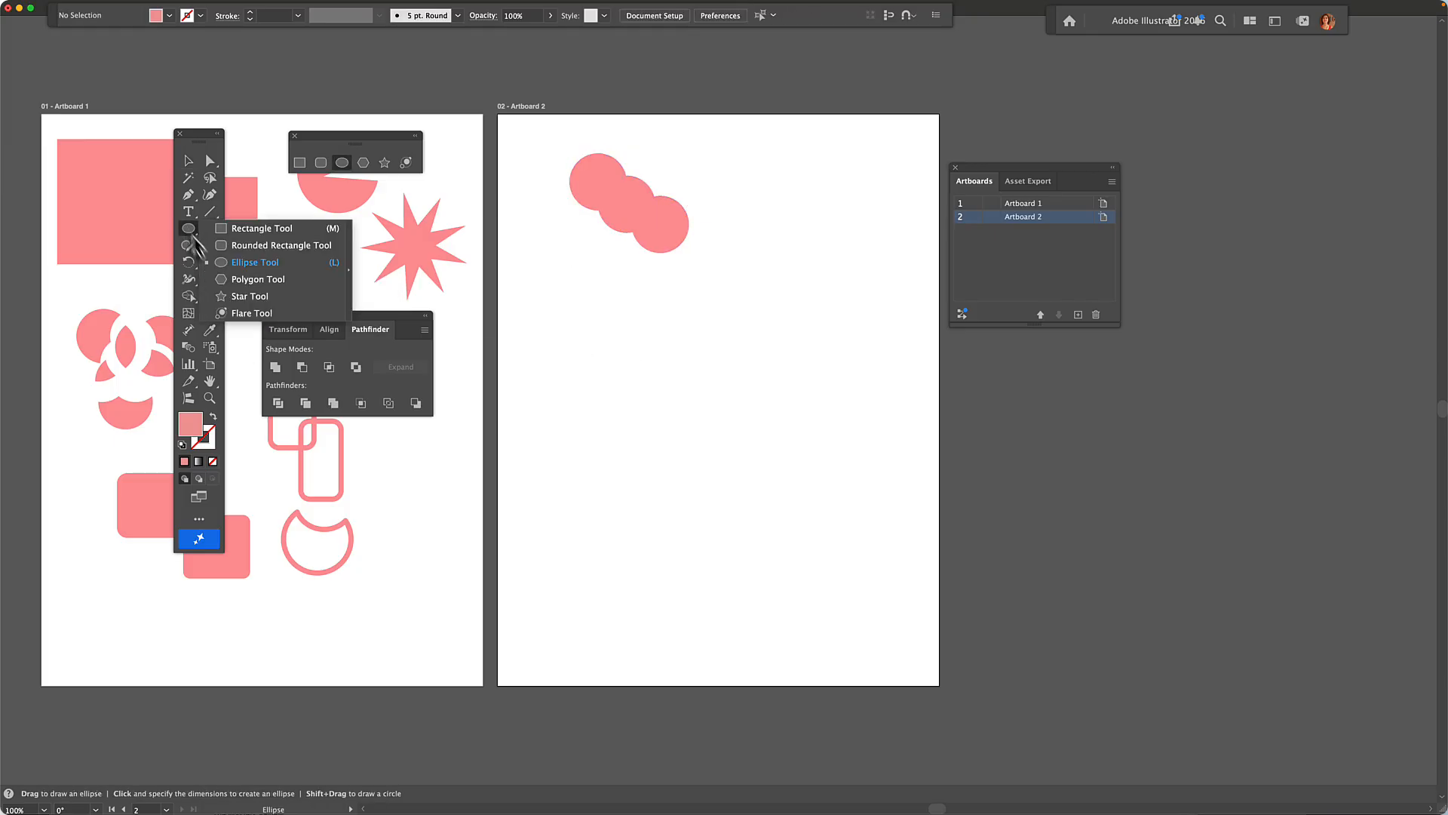
click(241, 246)
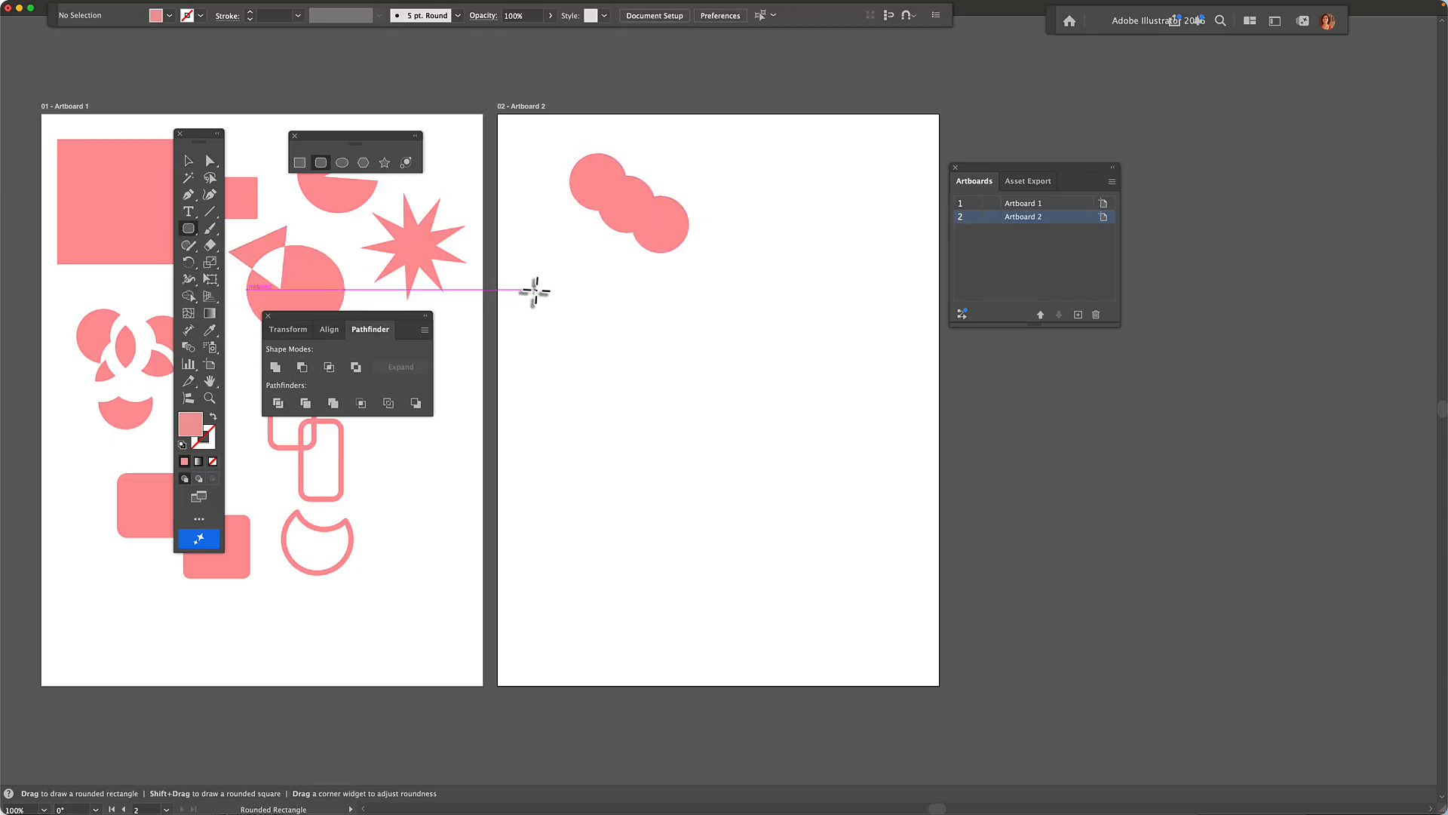
drag(535, 290, 605, 360)
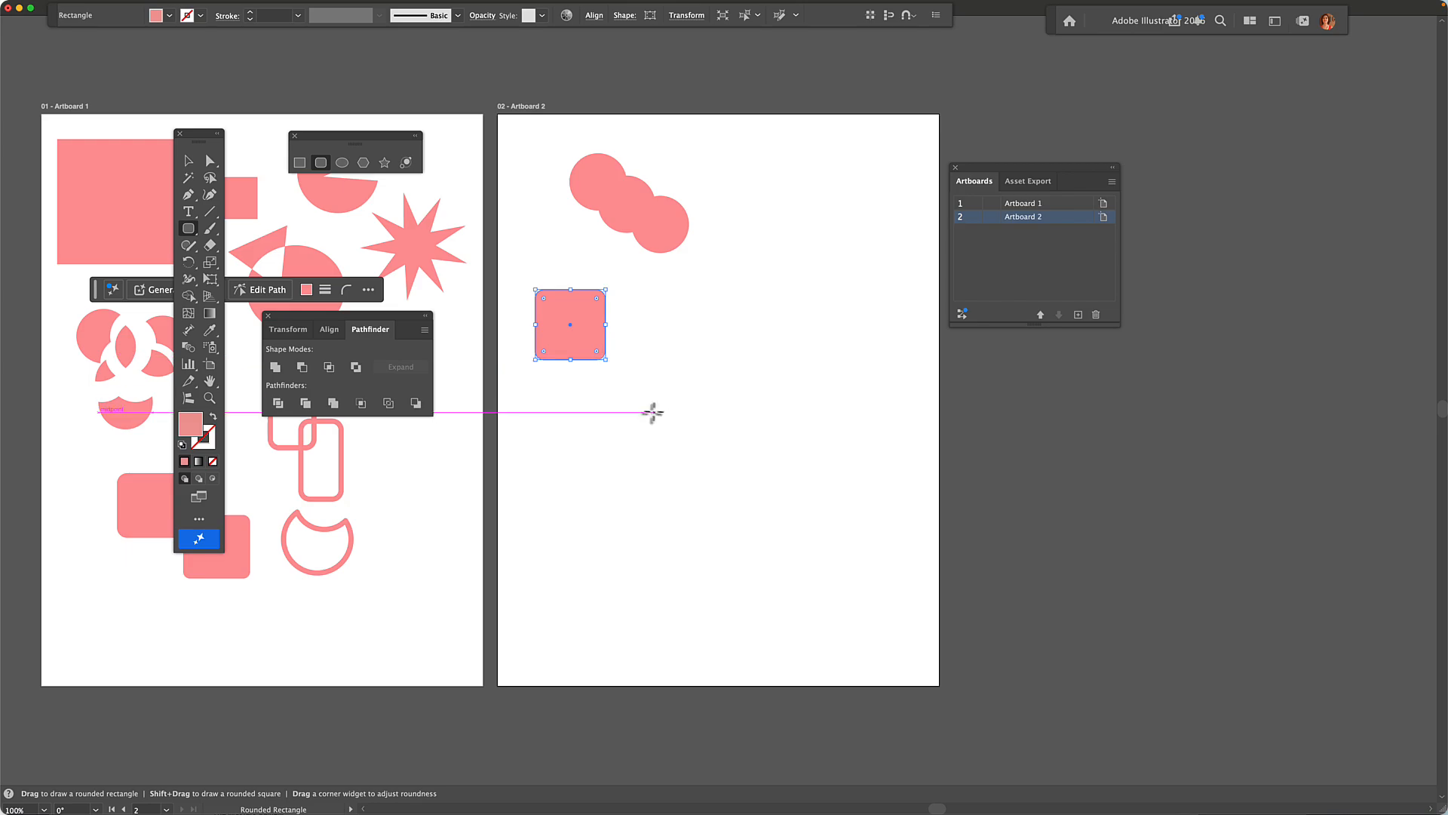
mouse_move(653, 412)
mouse_down()
mouse_move(589, 330)
mouse_move(681, 357)
mouse_up()
drag(535, 390, 606, 459)
drag(707, 466, 642, 375)
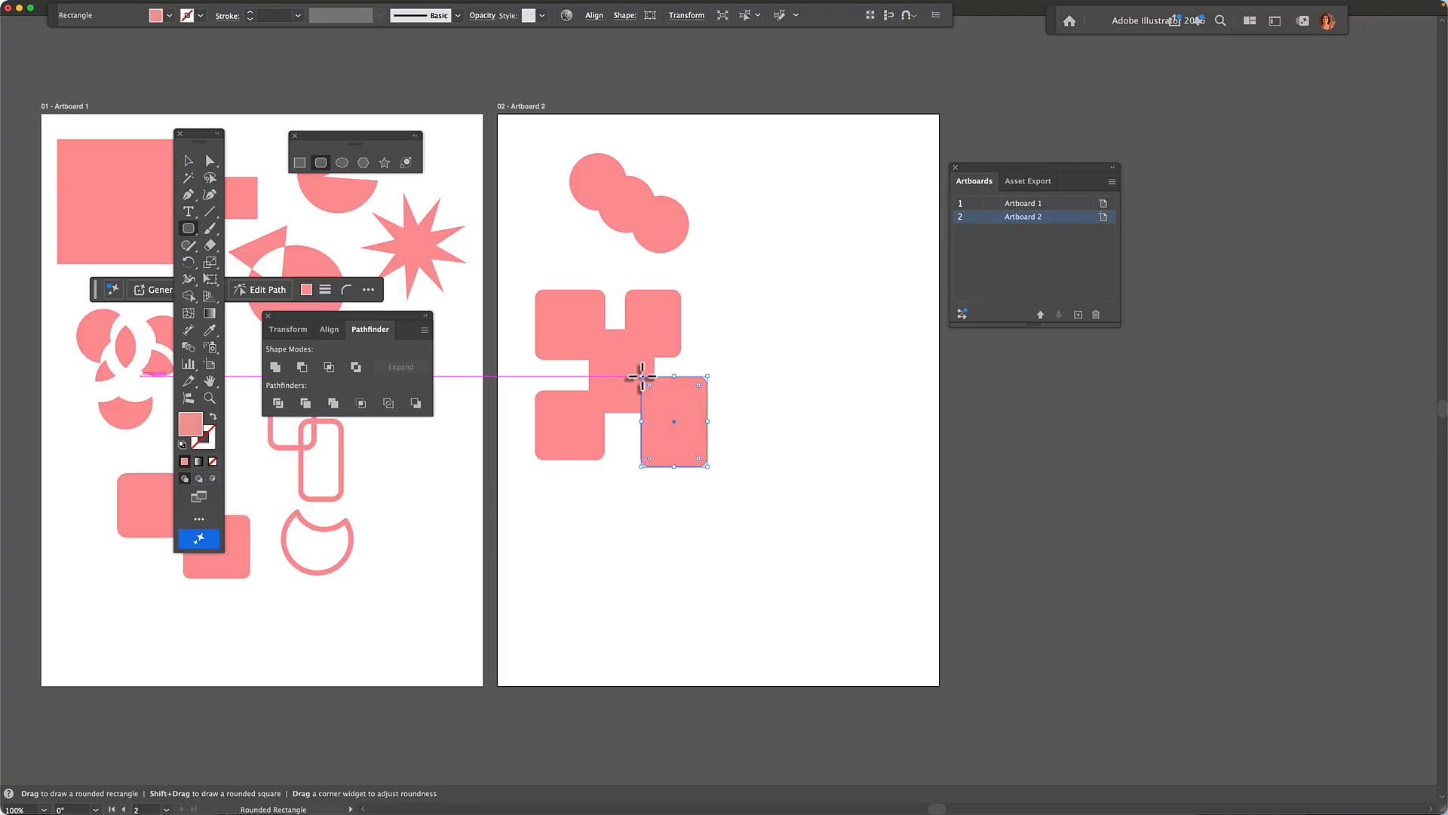
Select the five overlapping rounded rectangles and extract the uncovered centre region as its own shape with the Shape Builder tool
key(v)
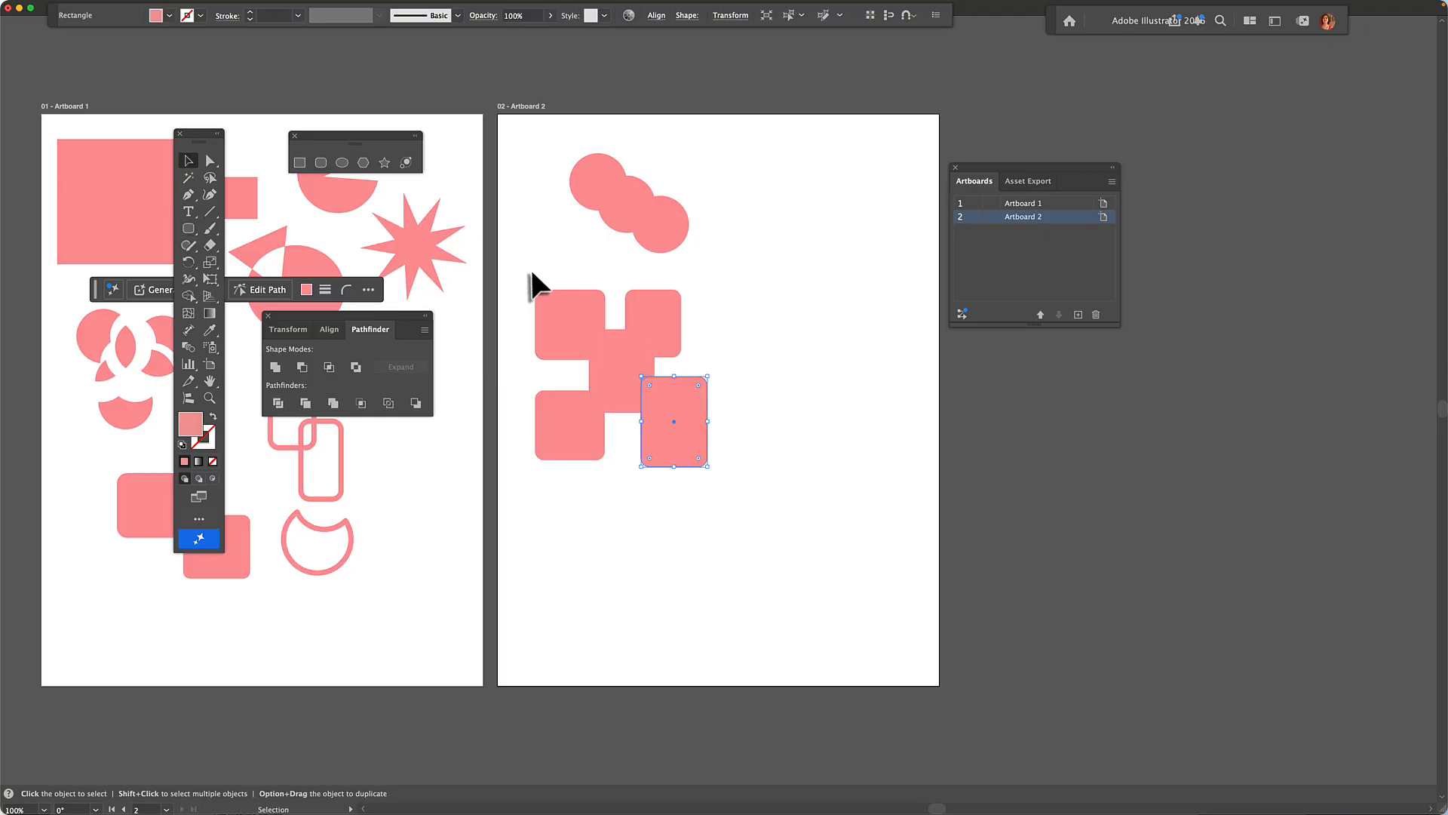
drag(531, 269, 733, 507)
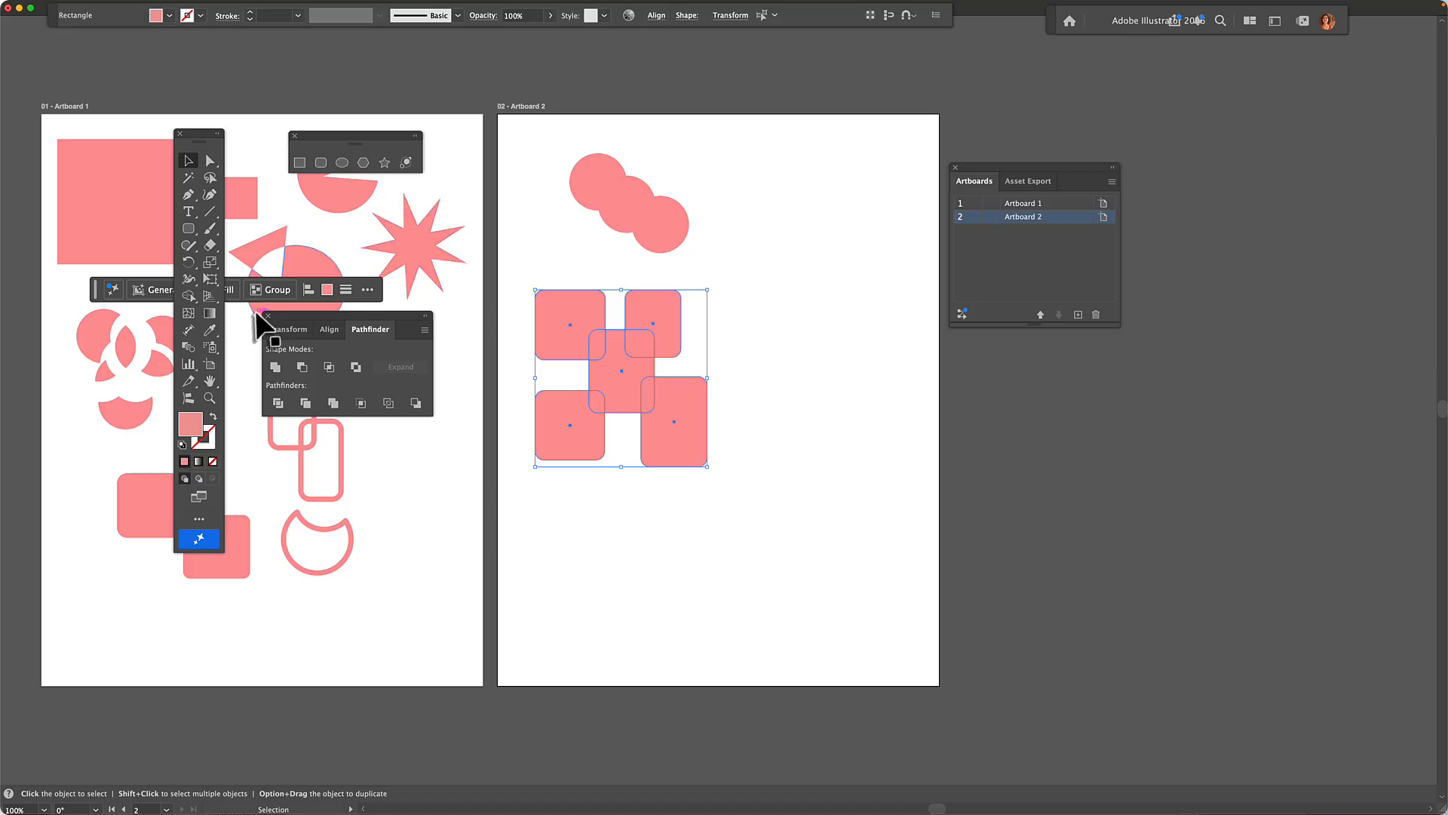
click(193, 304)
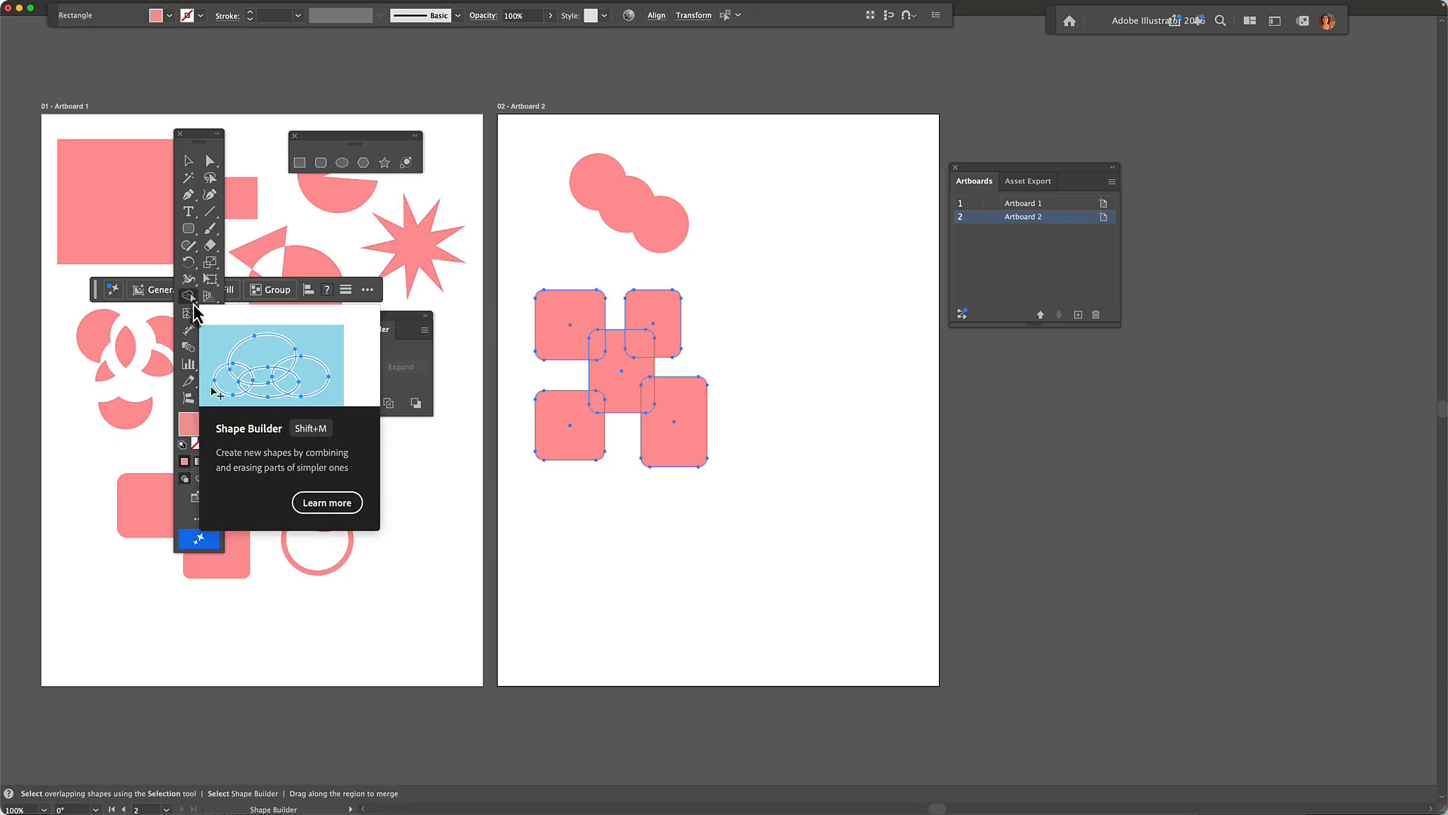
click(616, 369)
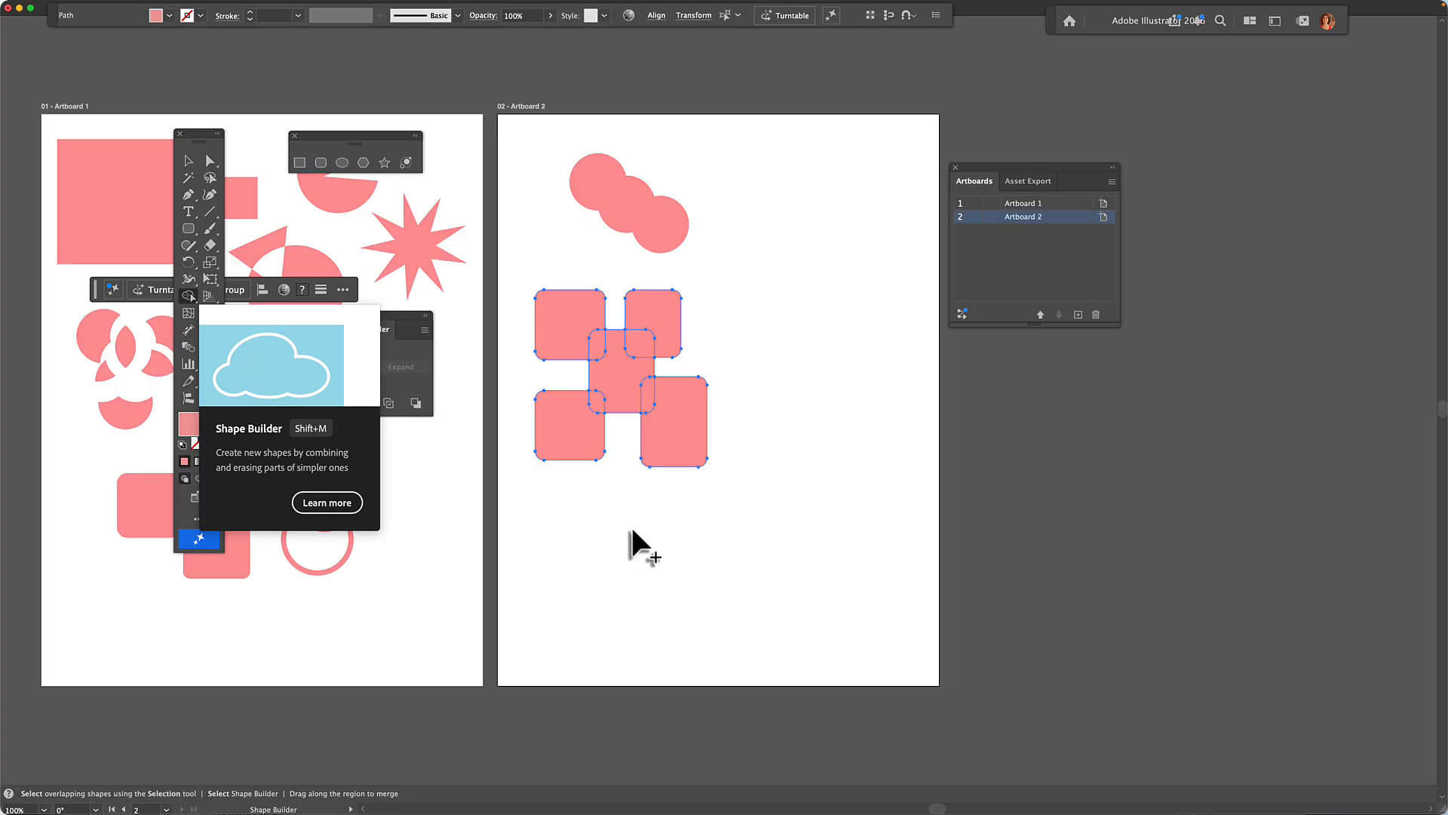
key(v)
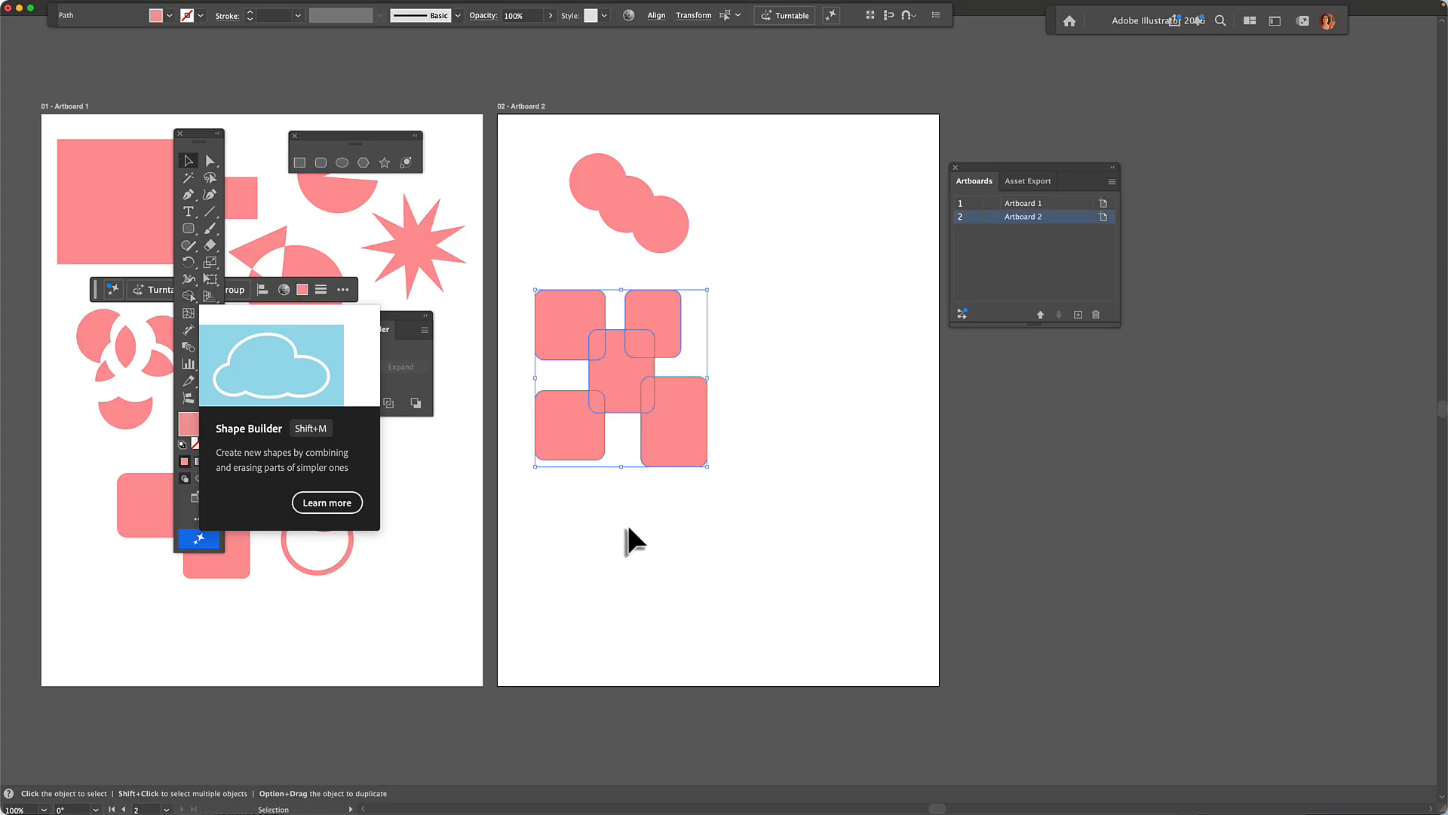
click(627, 528)
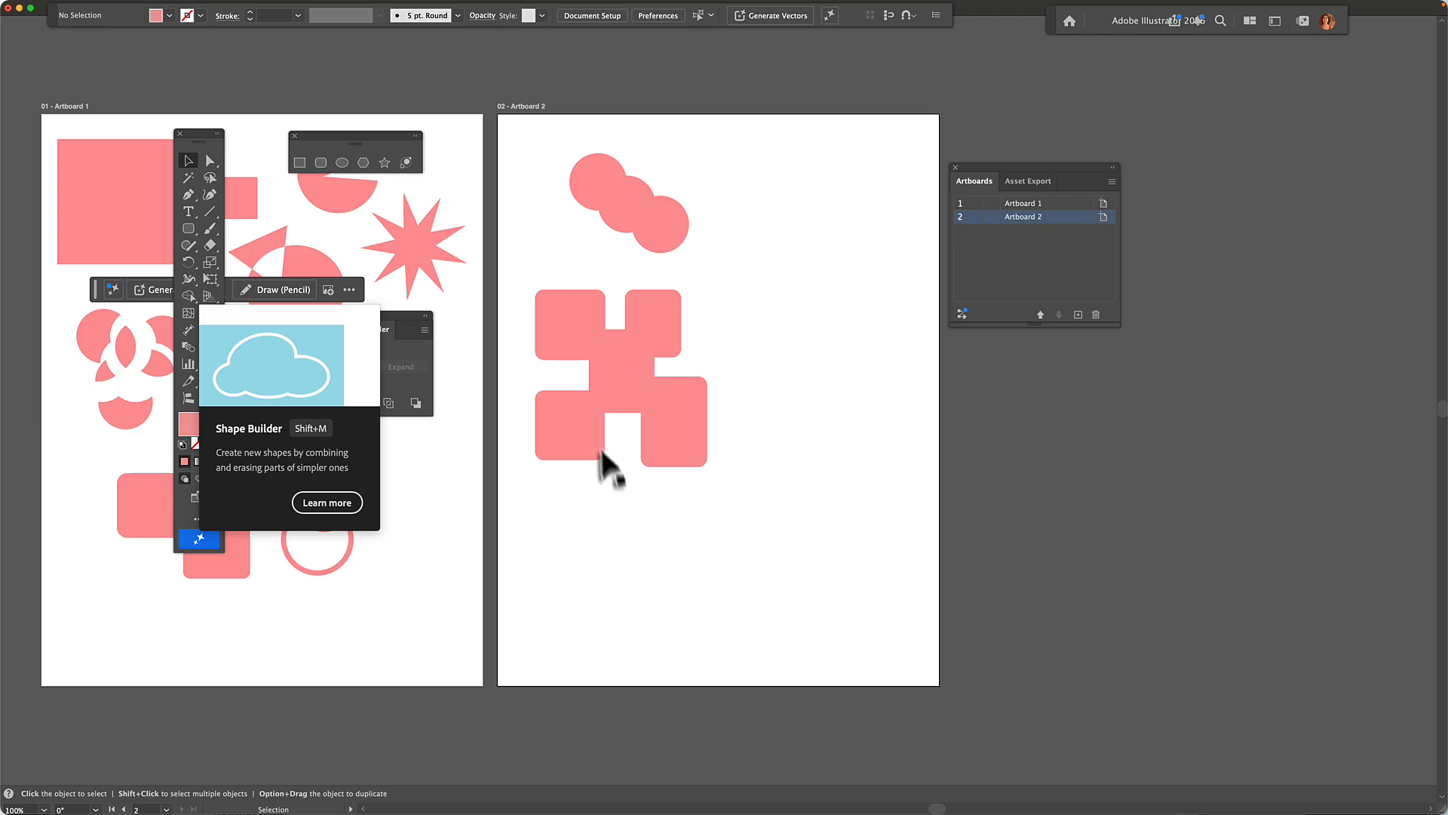
Pull the four outer pieces and the small overlap pieces away from the centre so that gaps separate them
drag(575, 424, 565, 428)
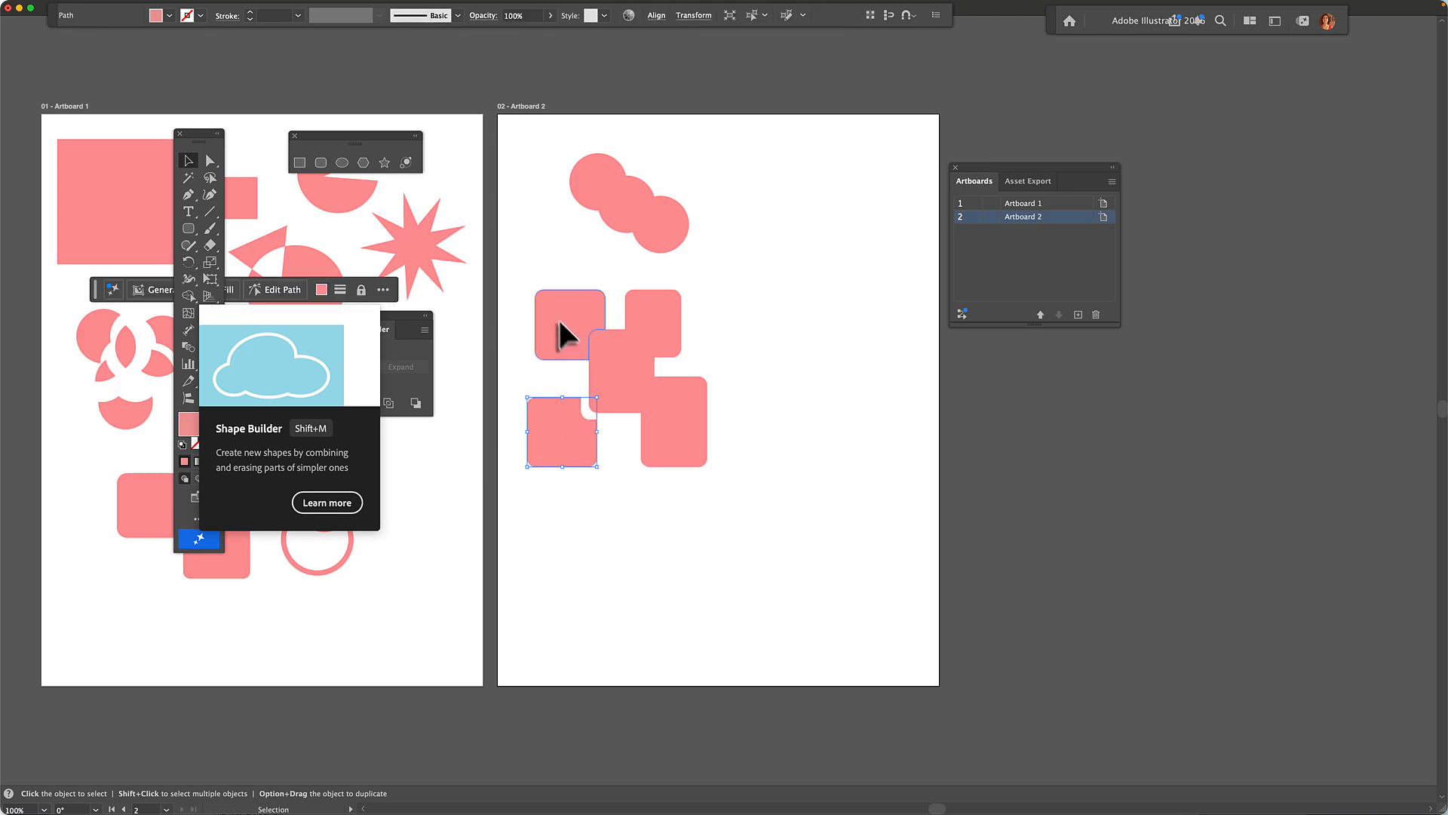
drag(558, 317, 551, 303)
drag(656, 333, 677, 324)
mouse_move(611, 360)
mouse_down()
mouse_move(618, 475)
mouse_move(608, 361)
mouse_up()
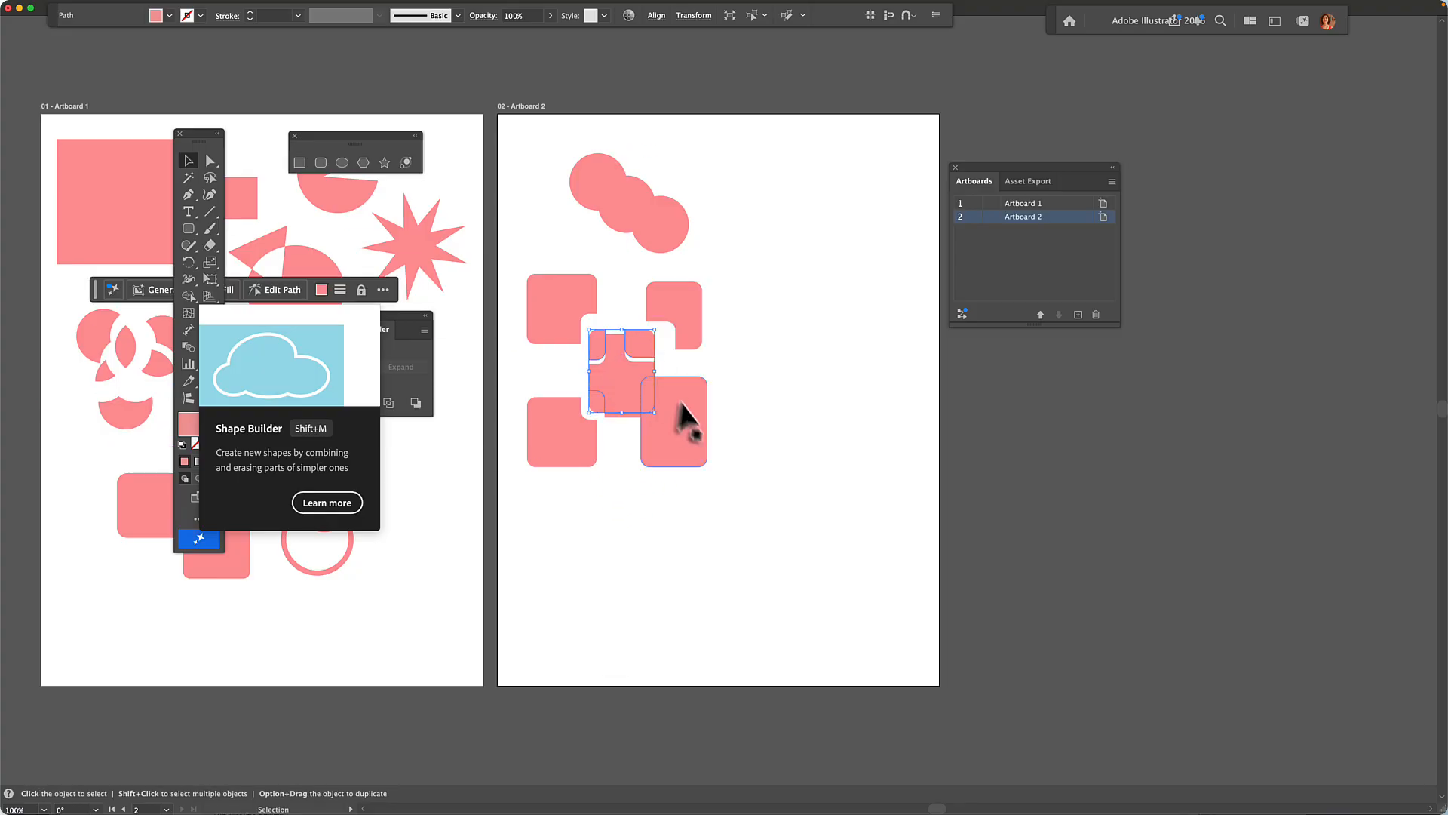
drag(685, 422, 720, 439)
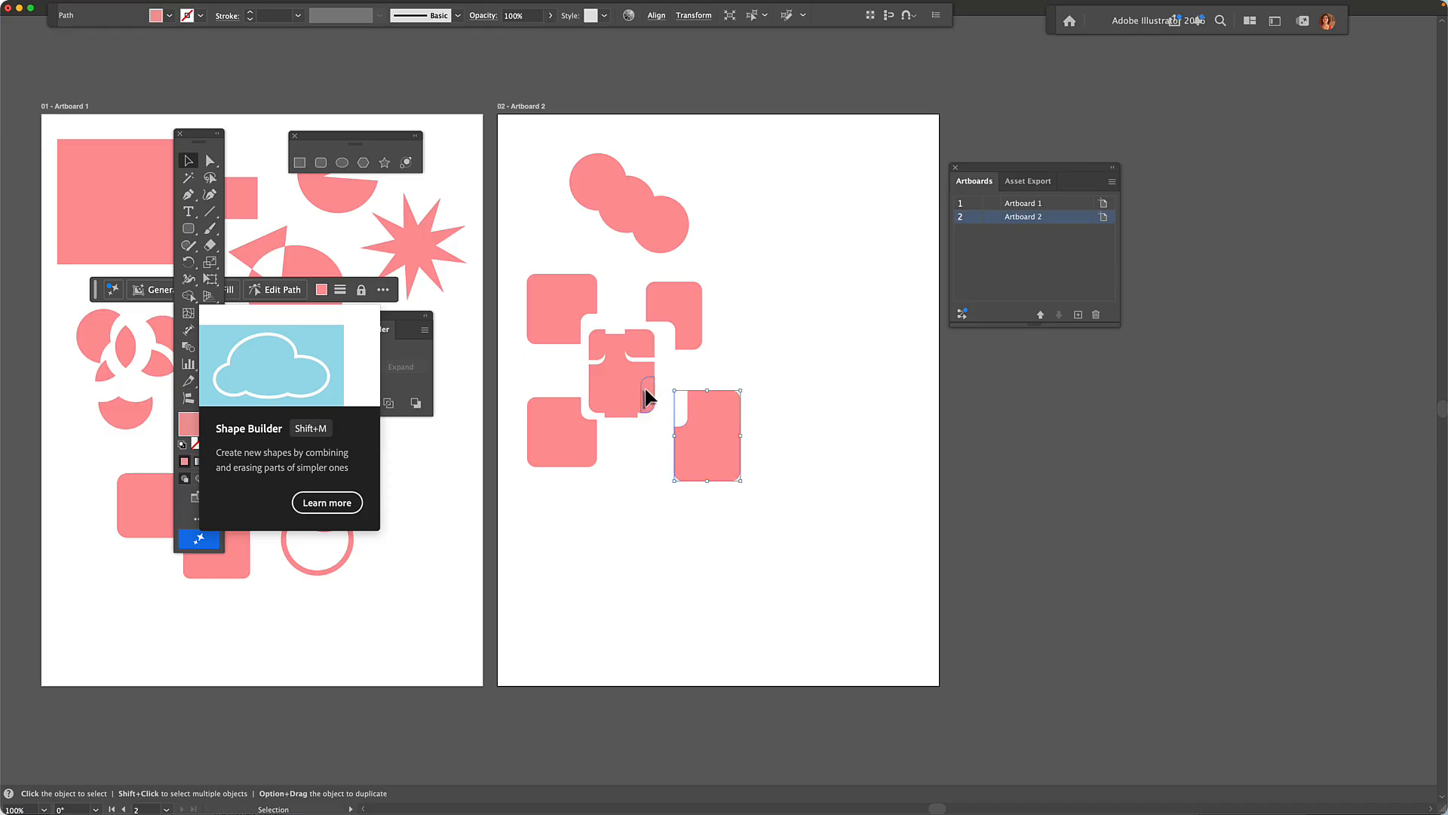
drag(645, 387, 659, 395)
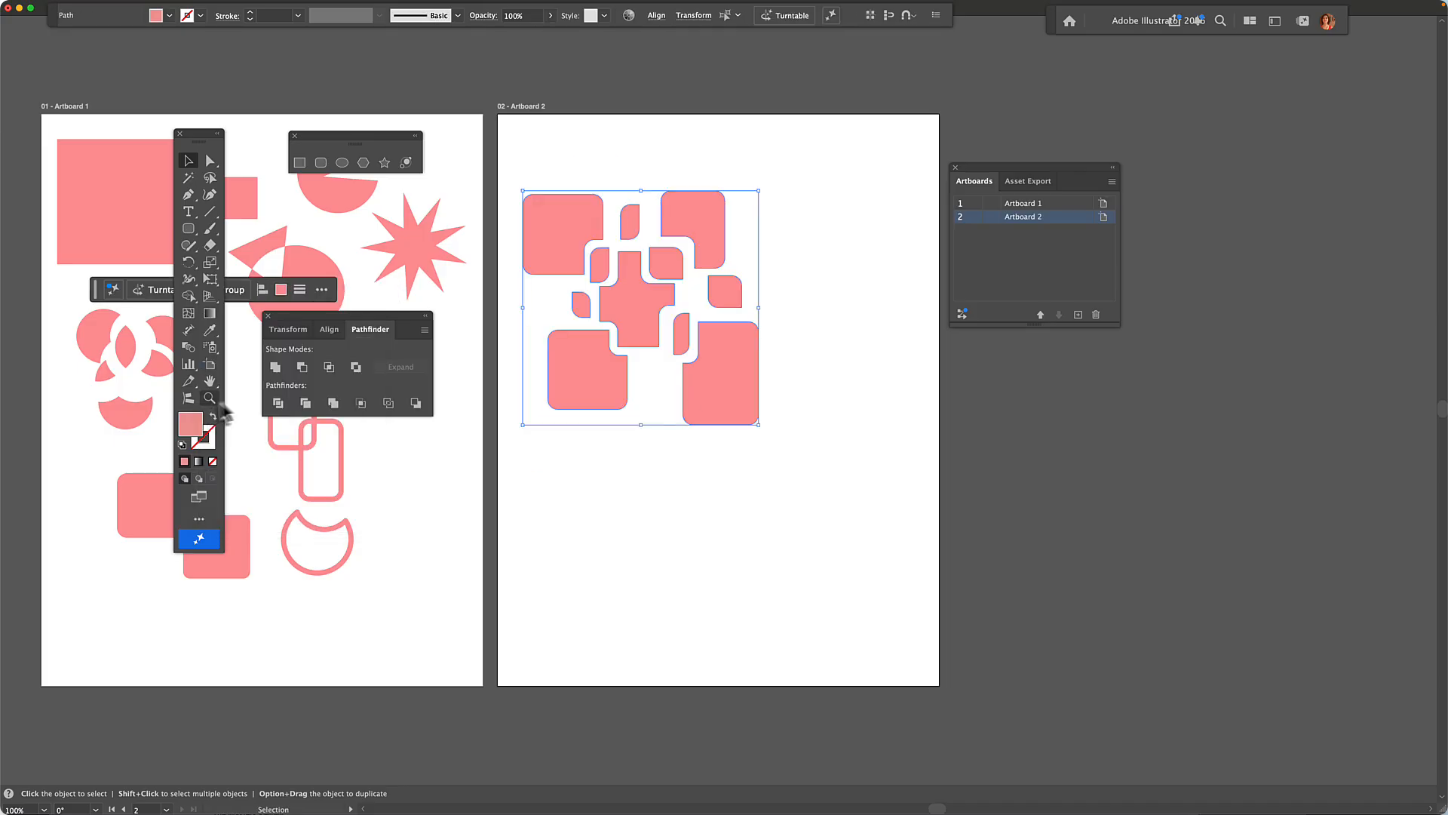
Check the pieces' fill in the Color Picker and open the Color Guide clear of the artwork
double_click(187, 431)
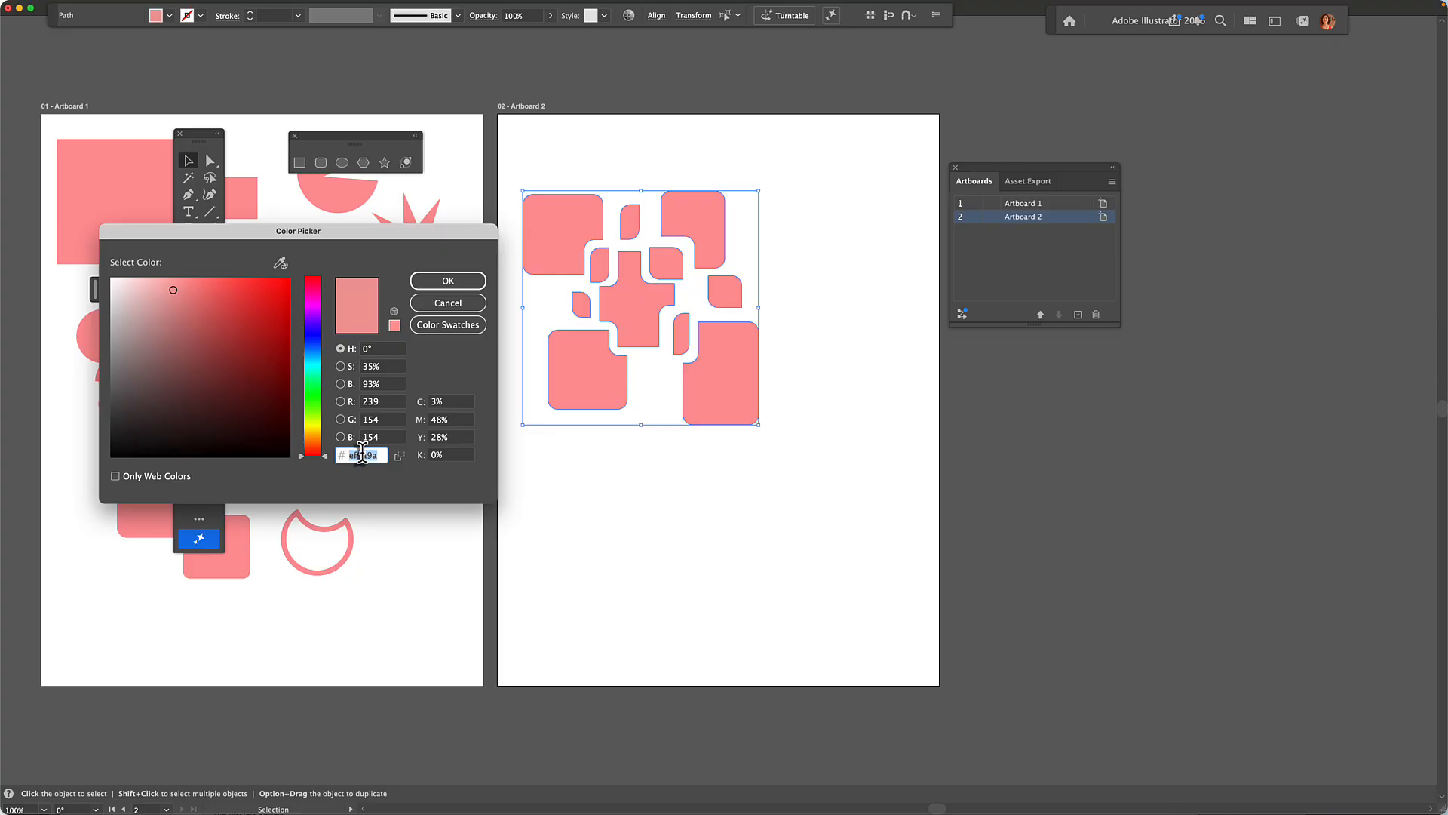
click(451, 286)
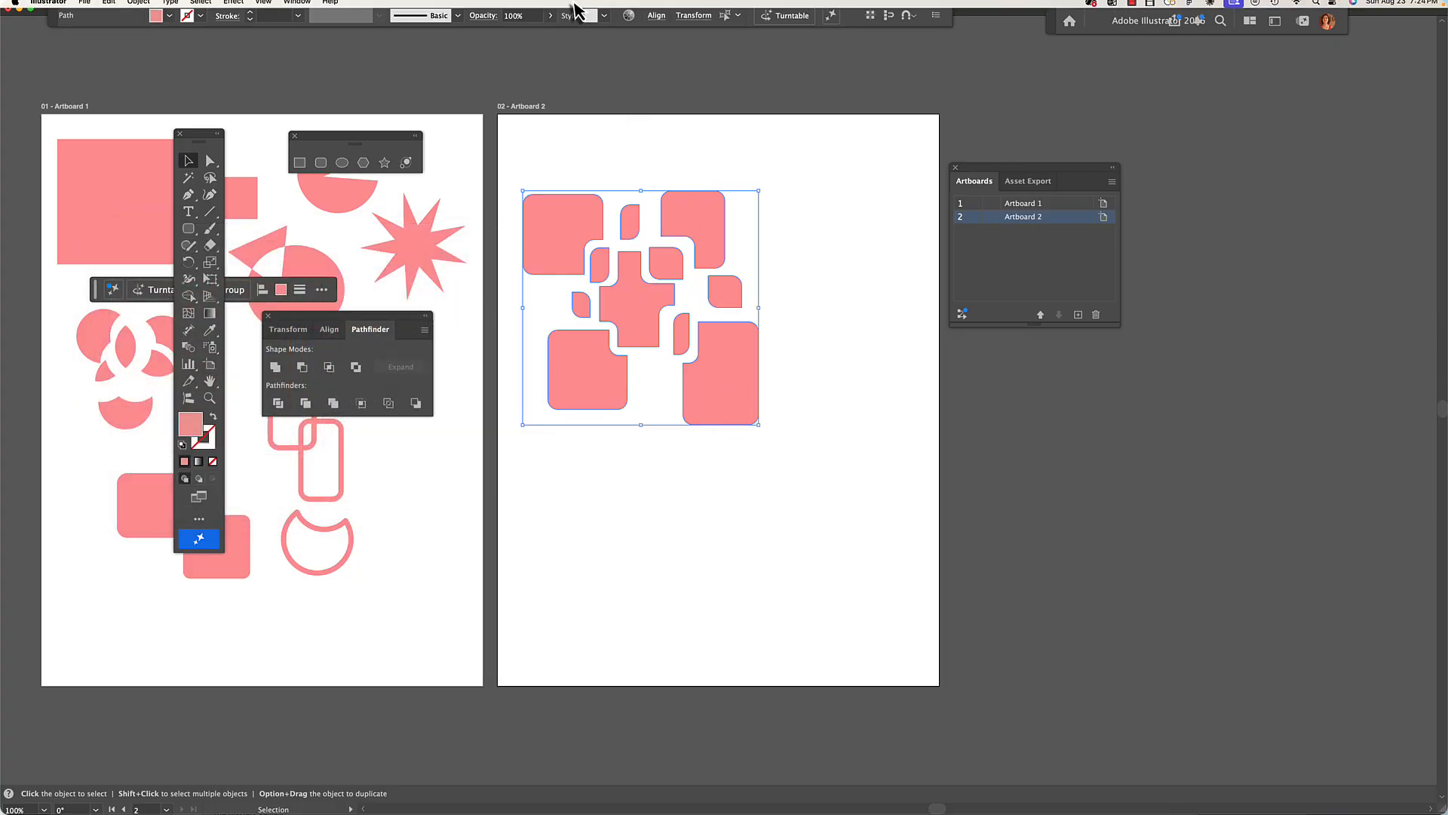
click(296, 6)
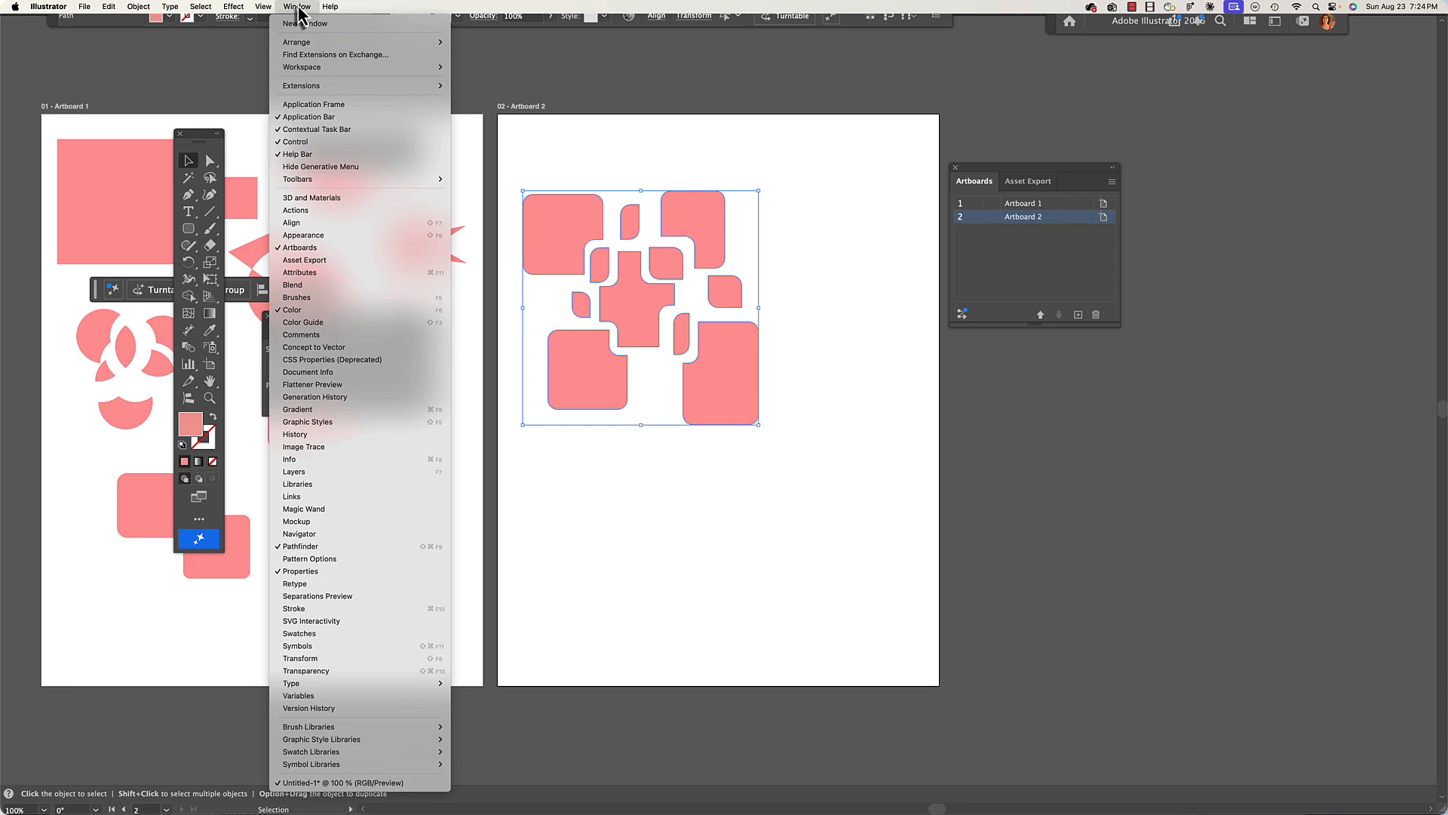
click(300, 323)
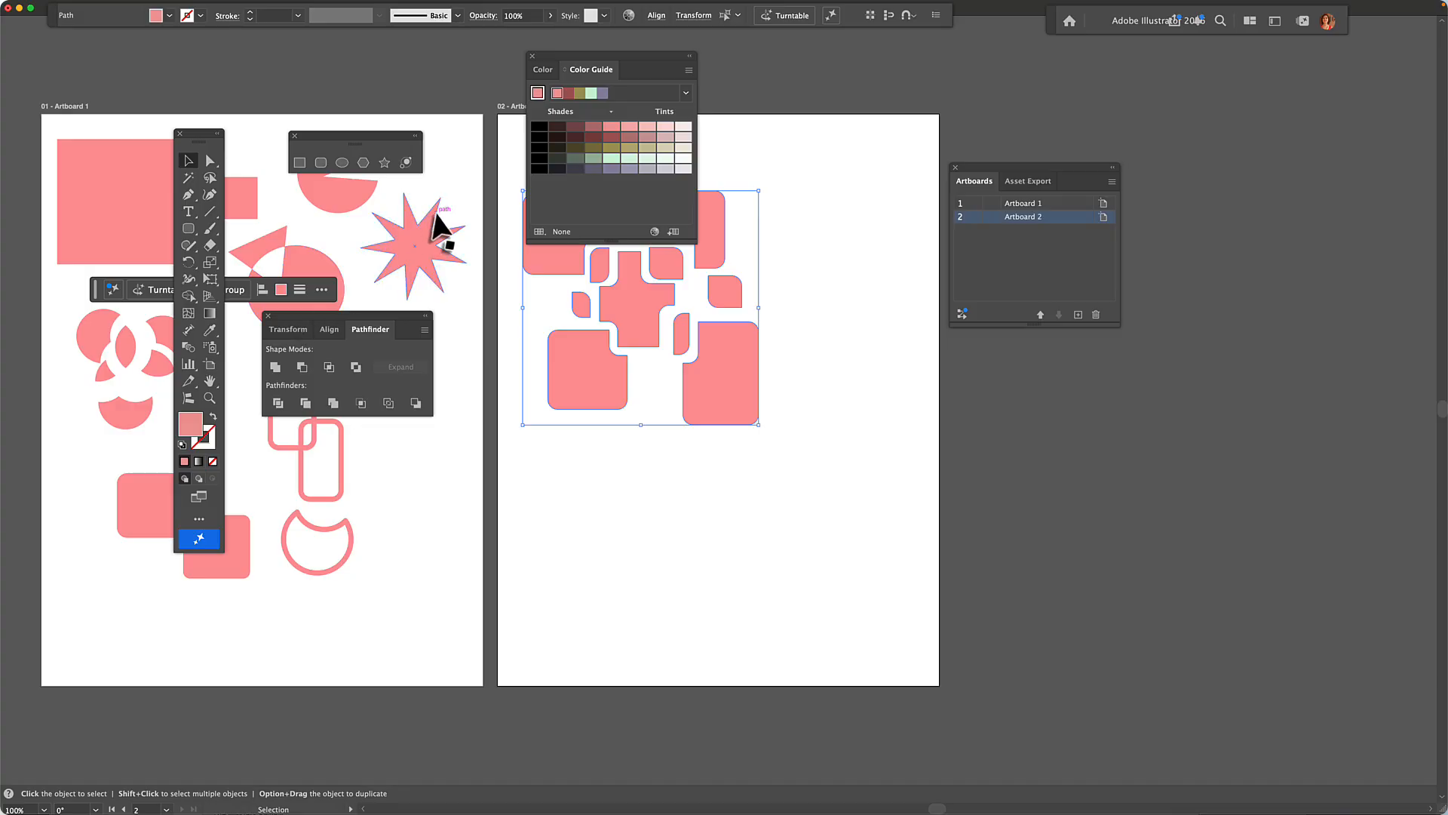
drag(573, 59, 832, 76)
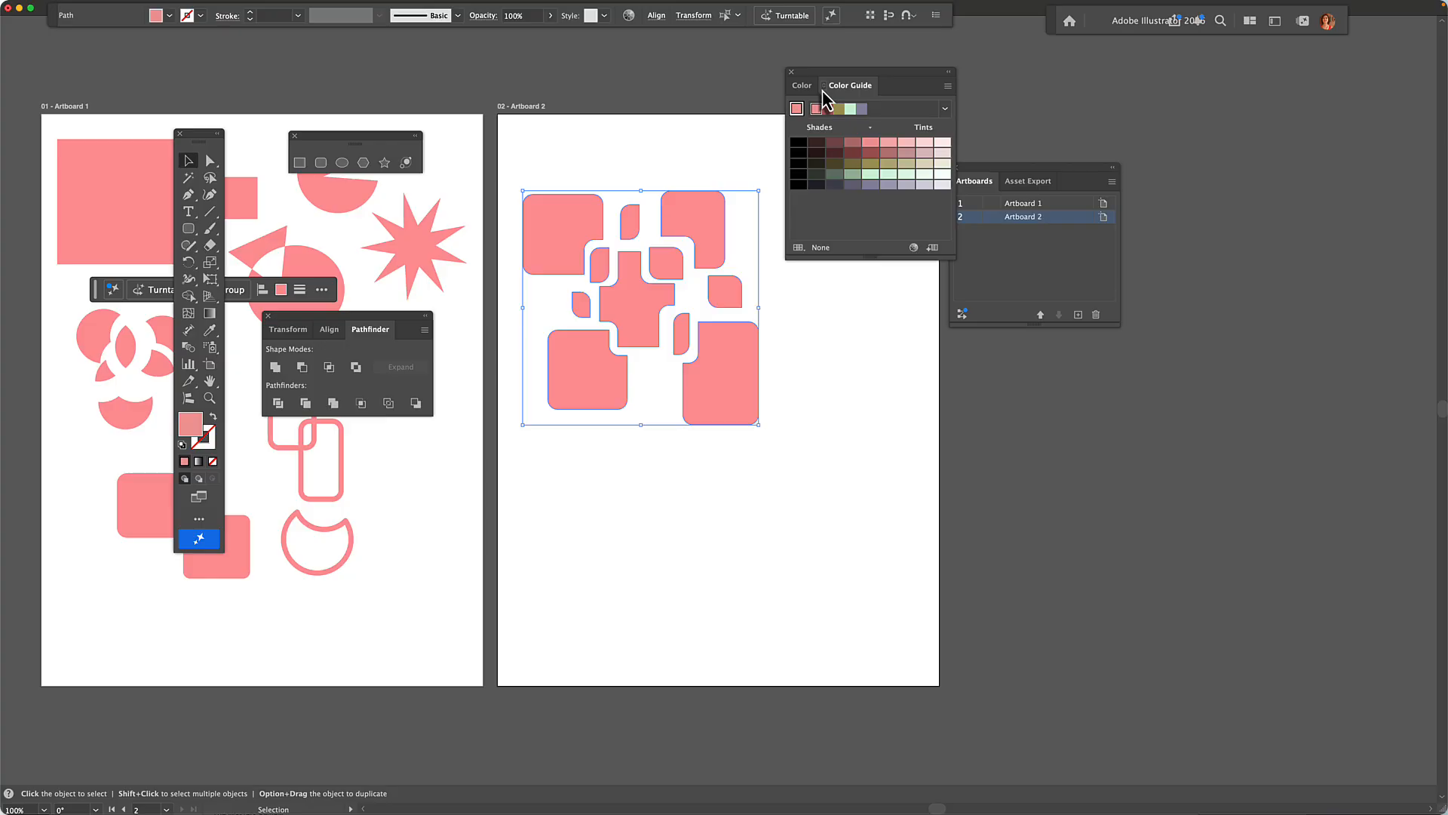
Try the Complementary, Complementary 2 and Analogous 2 harmony rules in the Color Guide
click(945, 110)
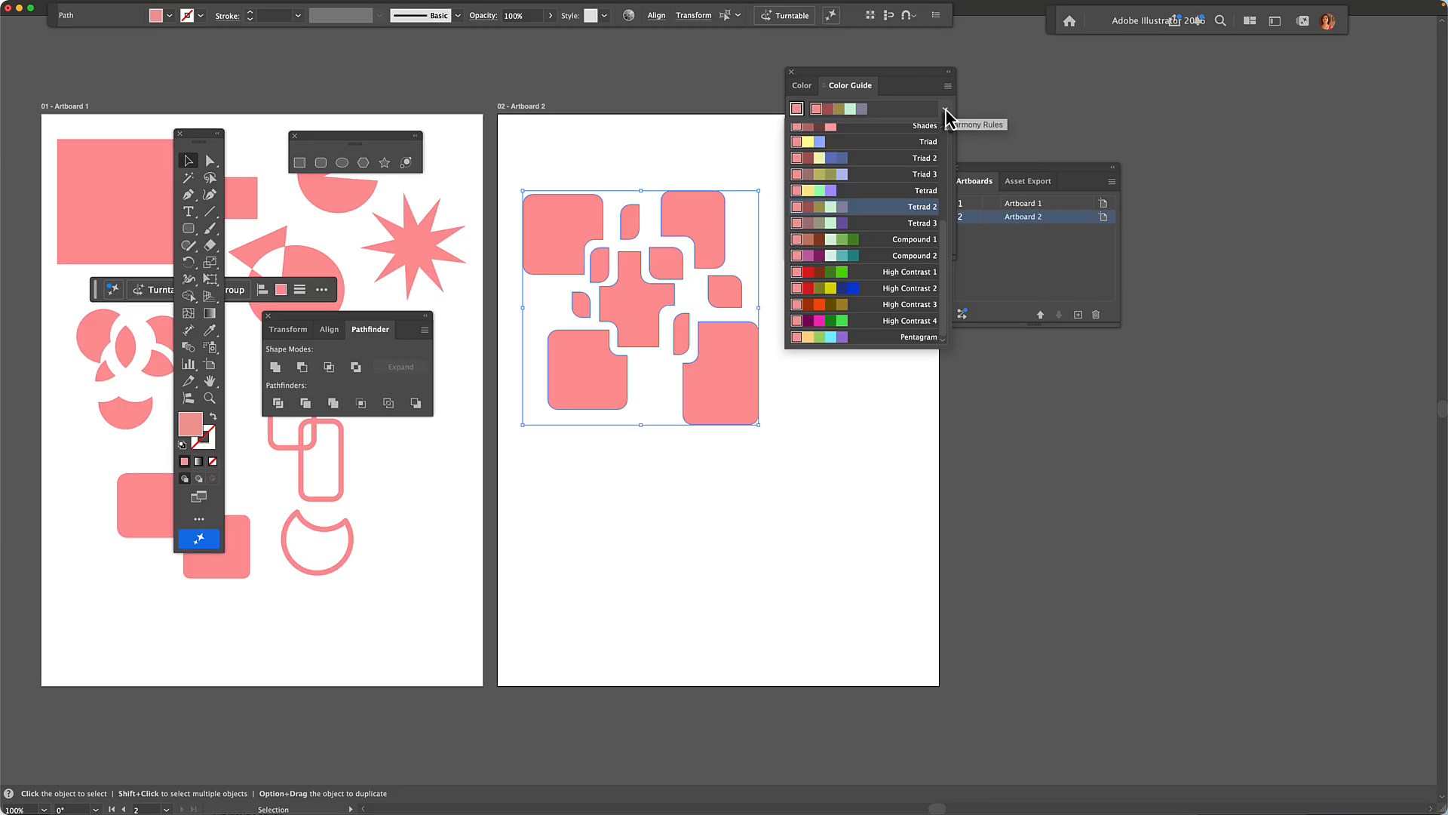
scroll(952, 235, up, 1)
scroll(952, 236, up, 5)
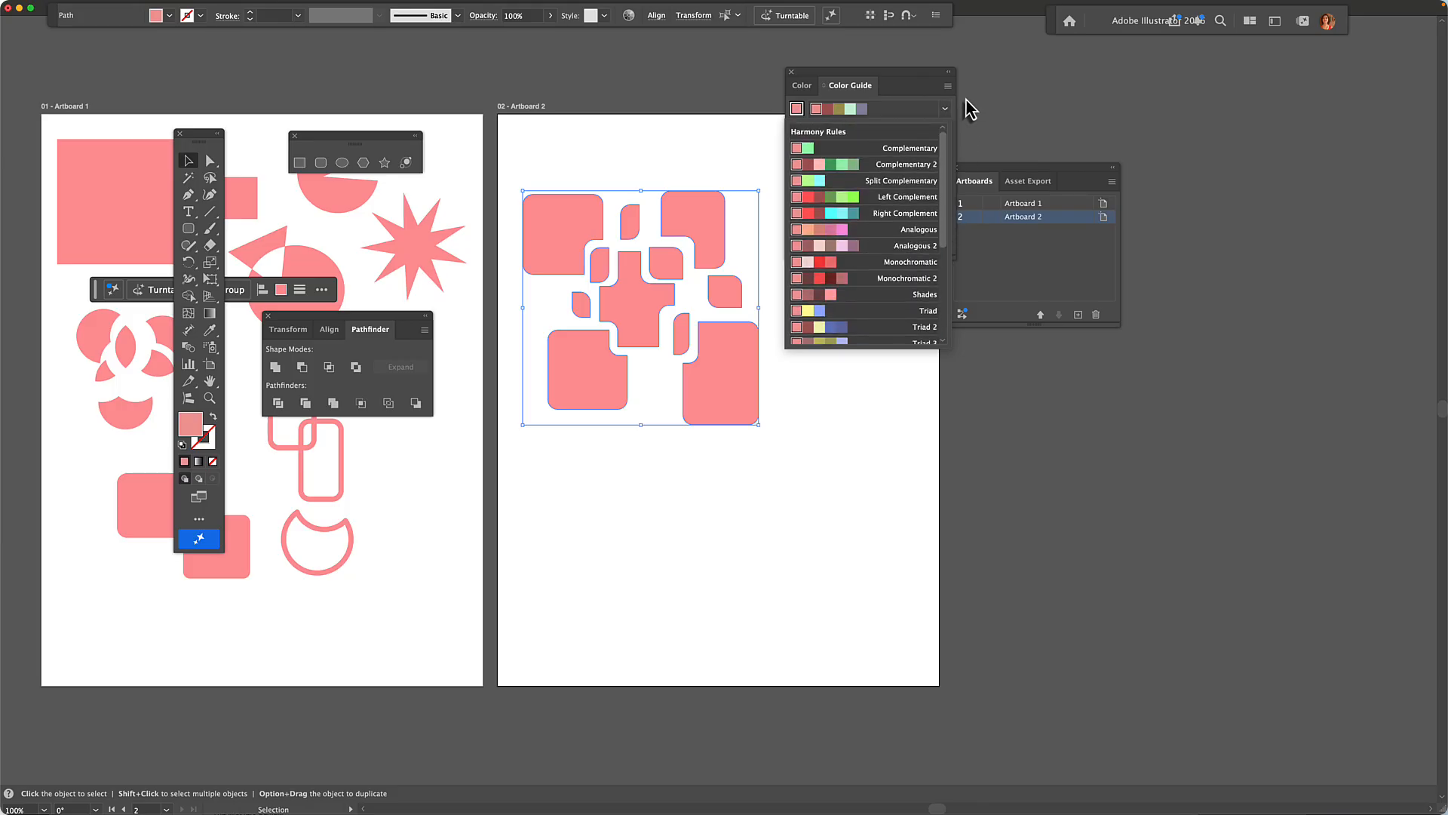
click(830, 148)
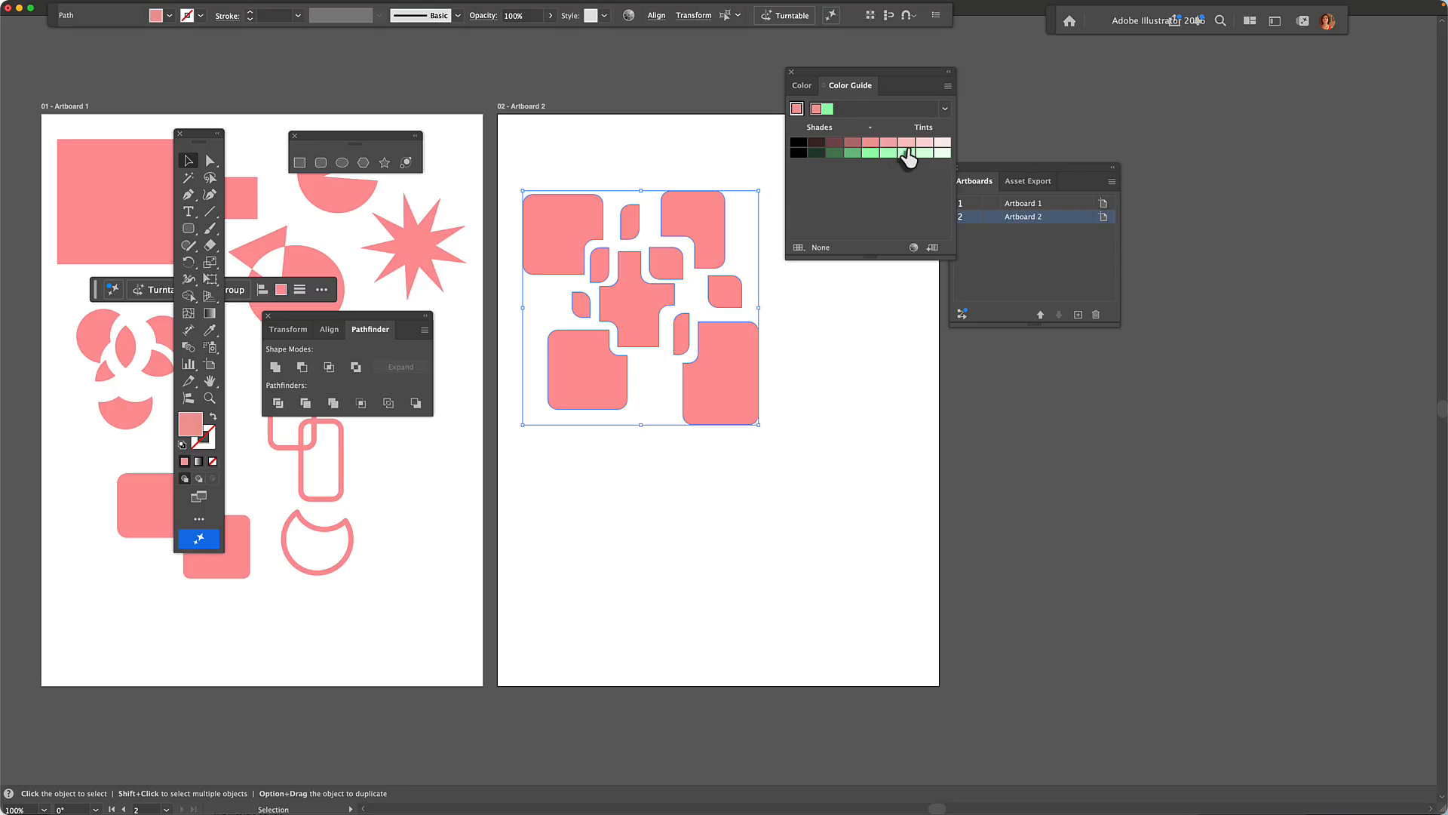
click(946, 108)
click(892, 151)
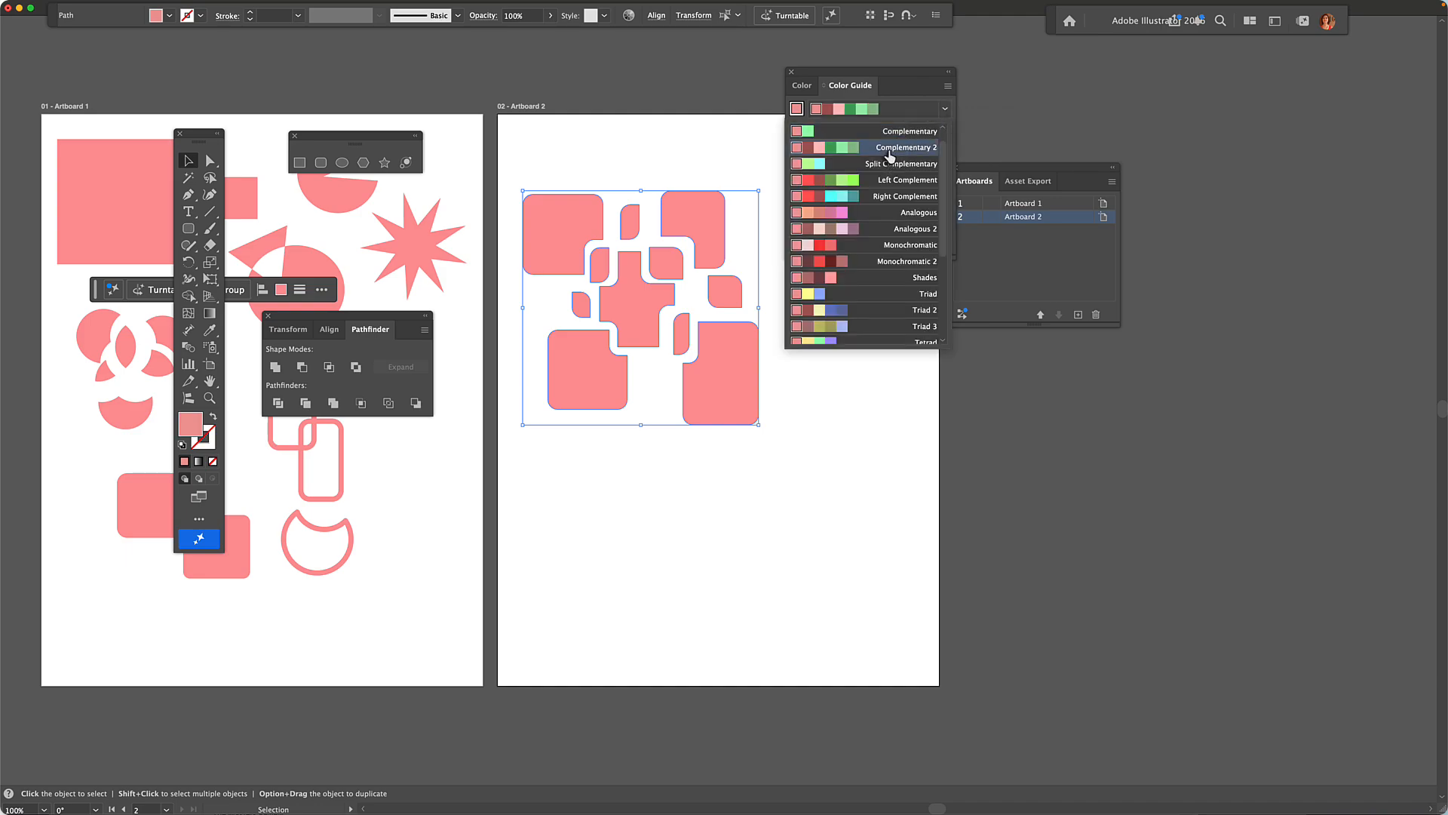
click(946, 110)
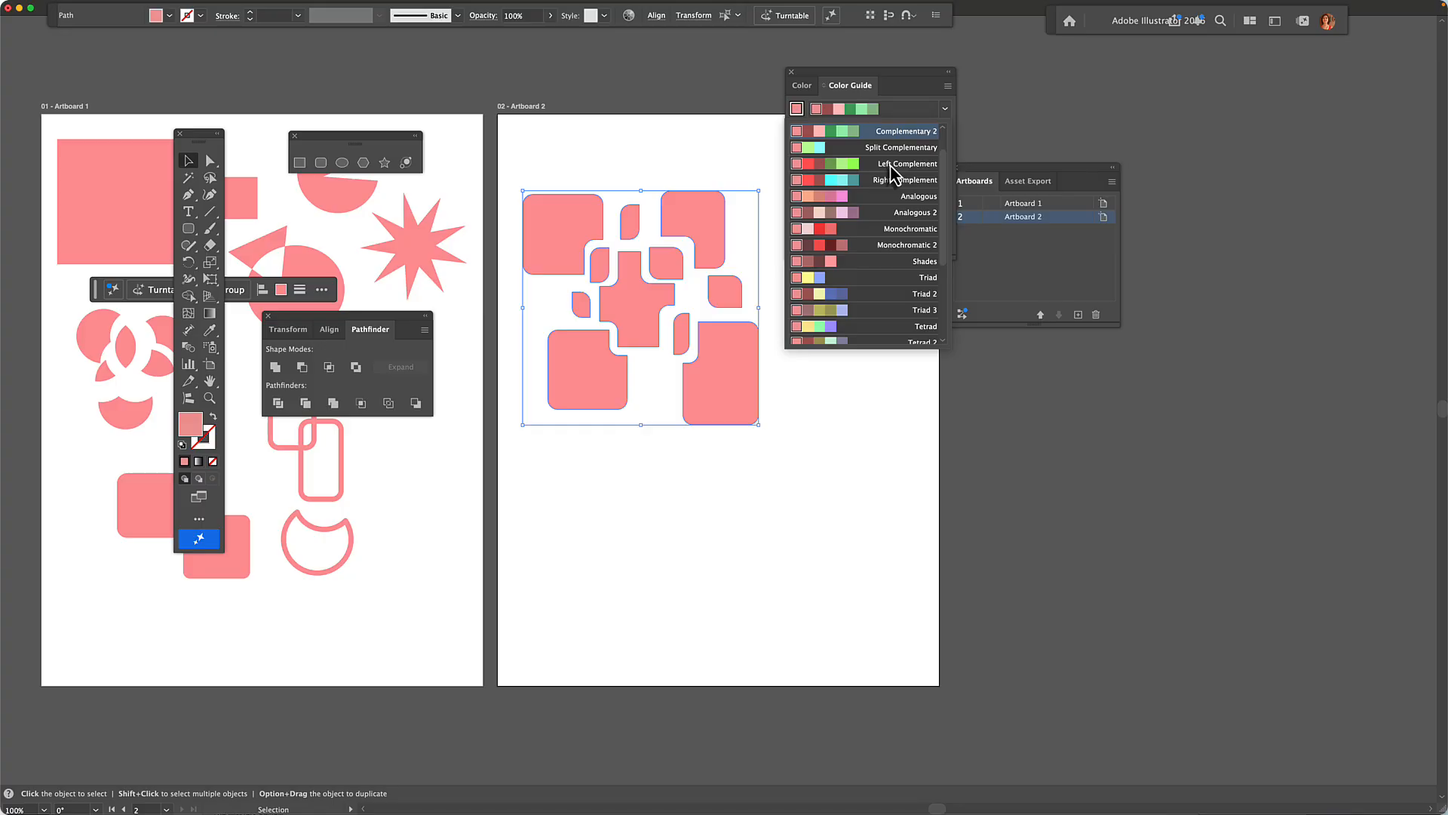
click(890, 210)
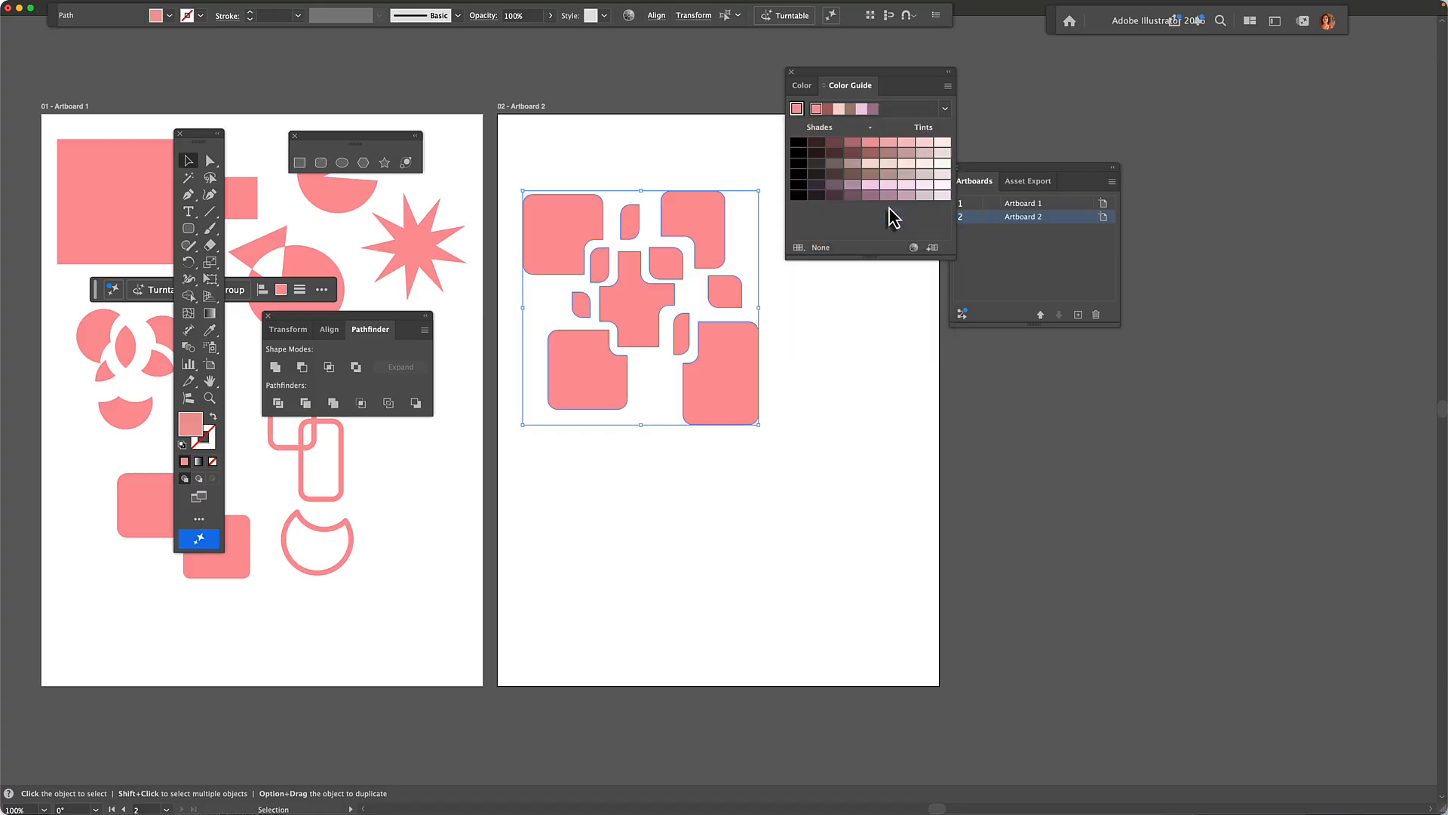
Set the Color Guide's harmony rule to Right Complement
click(944, 109)
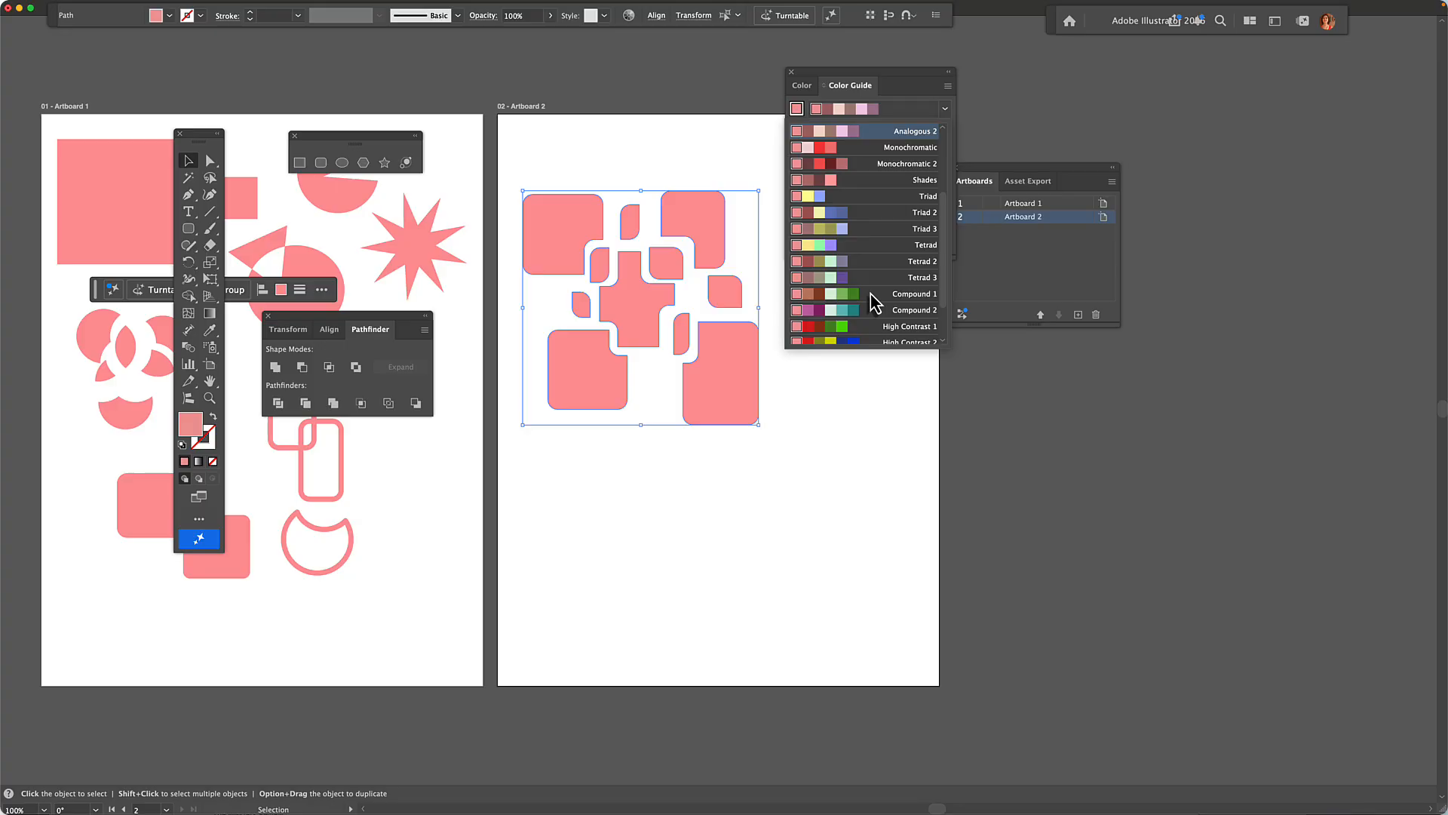
scroll(875, 302, down, 3)
click(886, 157)
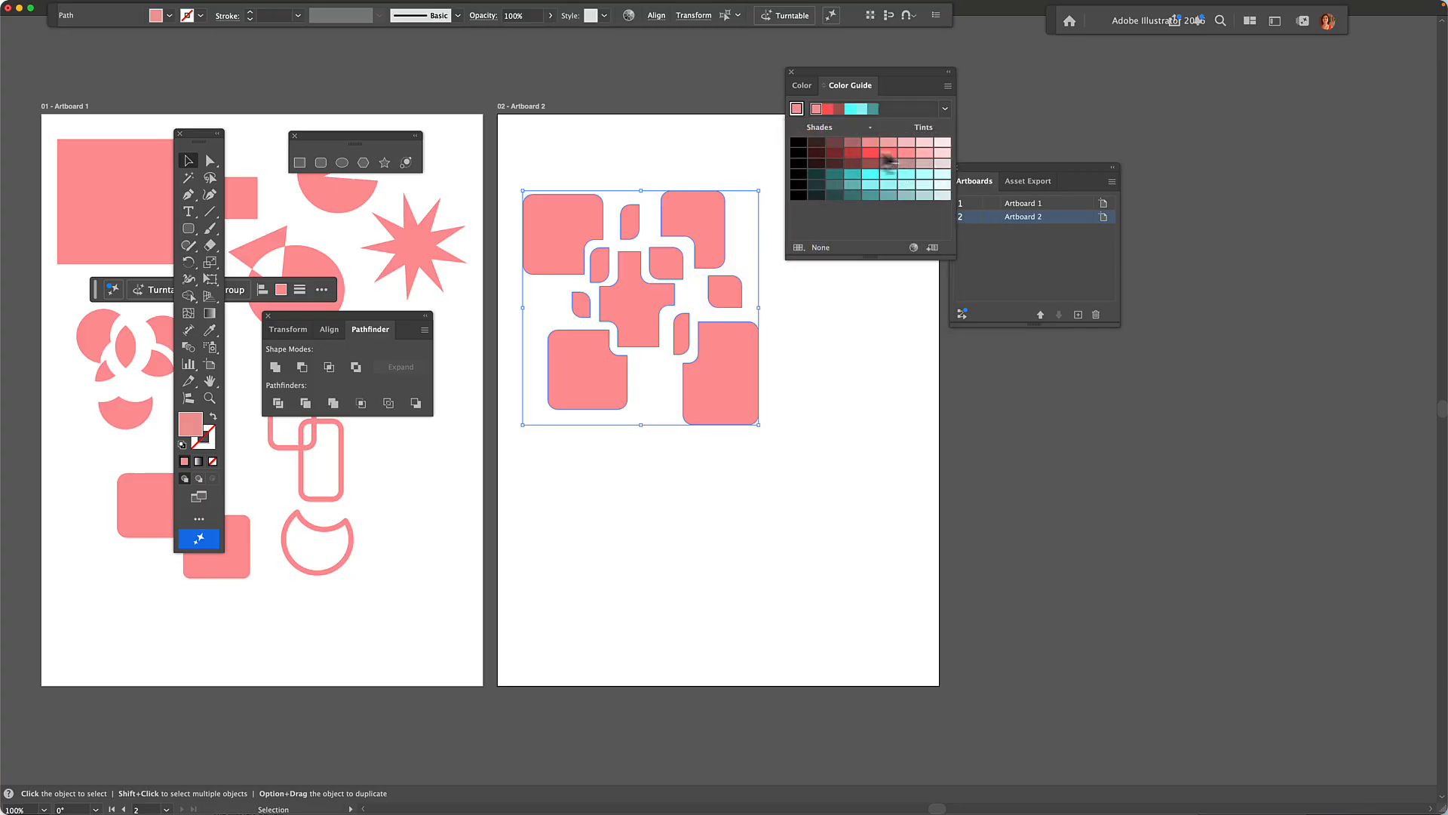
Recolour the lower-left piece light pink, the small piece above-right of centre pale pink, and the upper-left piece muted dark red
click(606, 386)
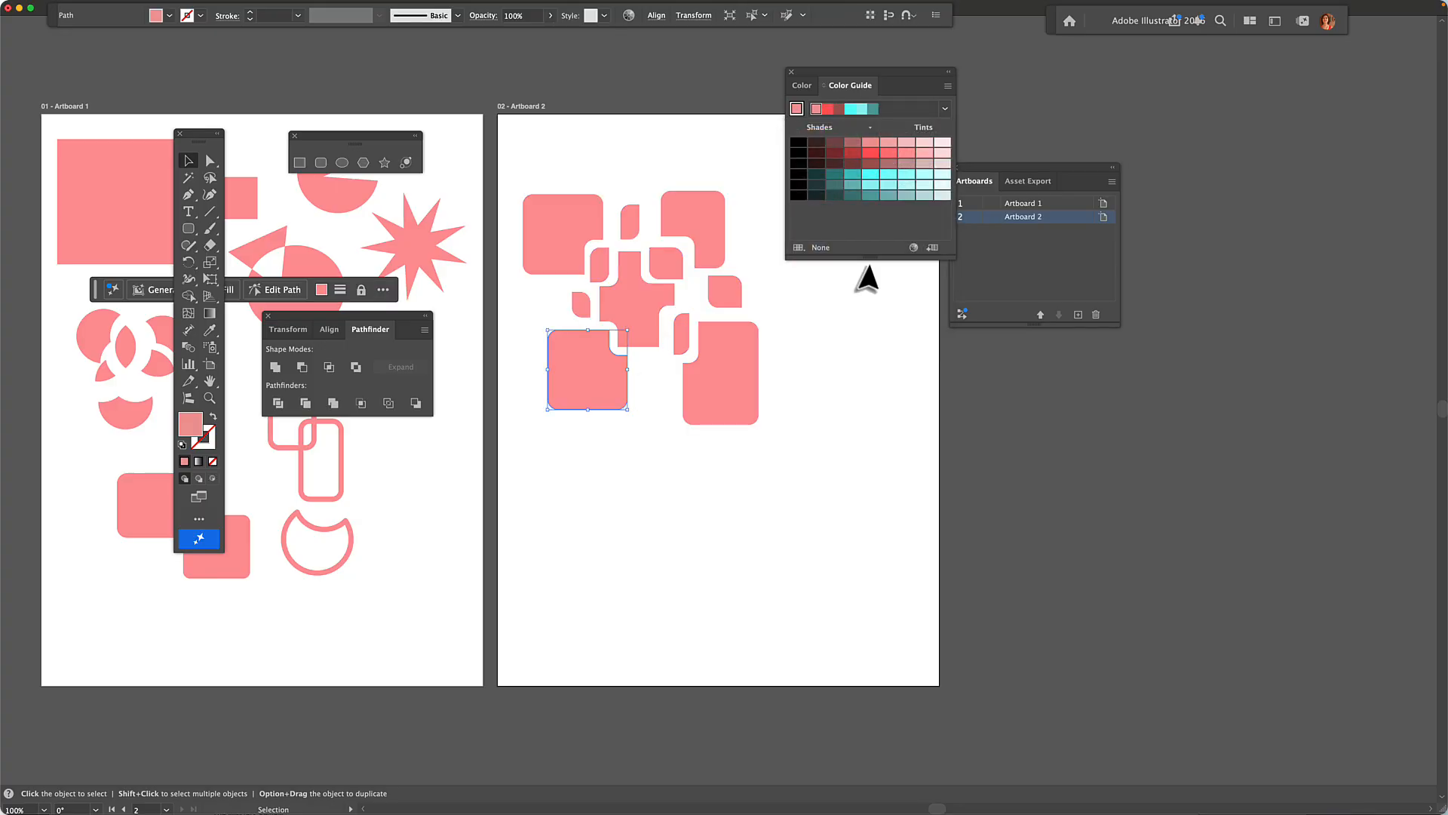
click(905, 144)
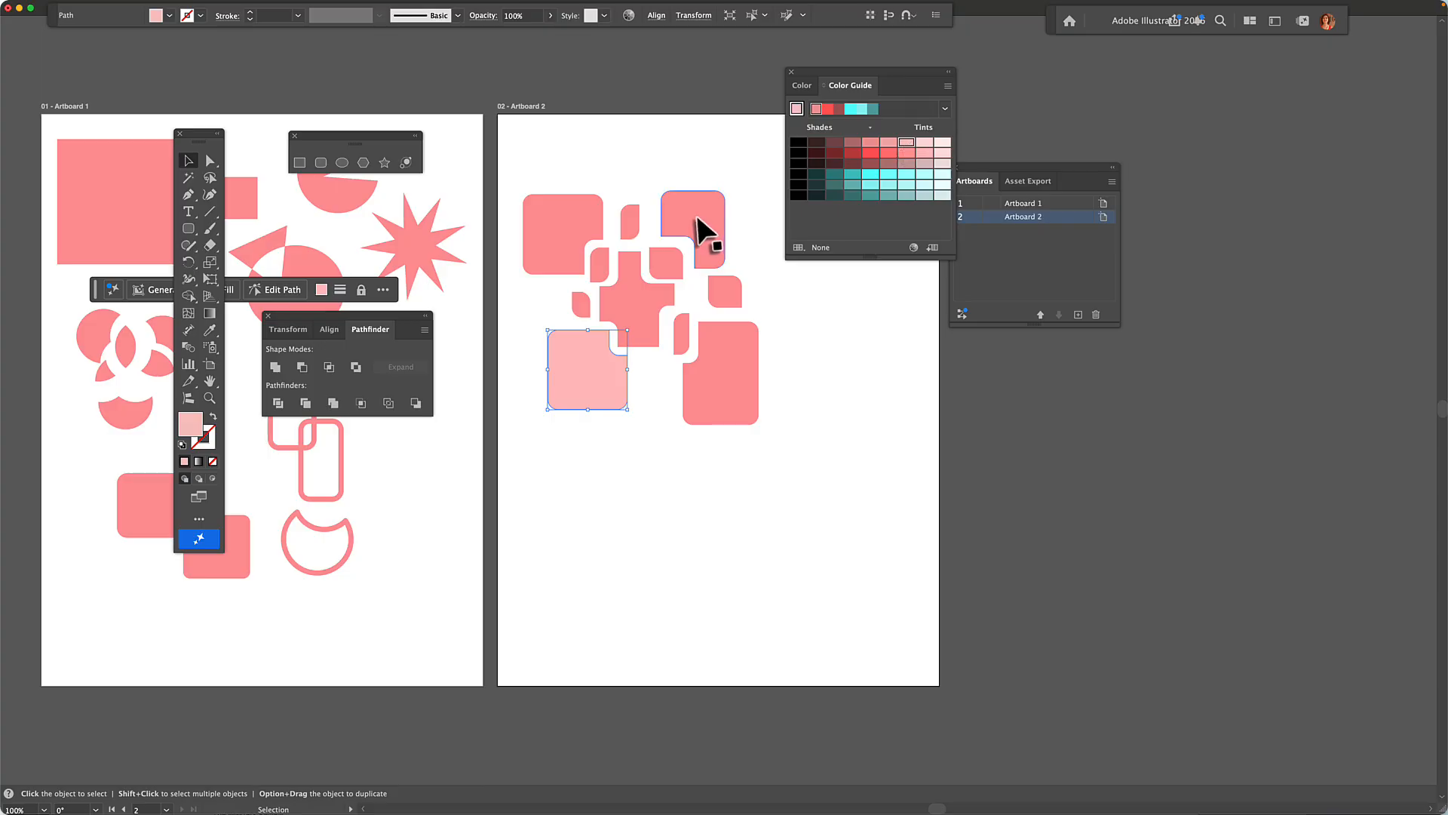
click(654, 261)
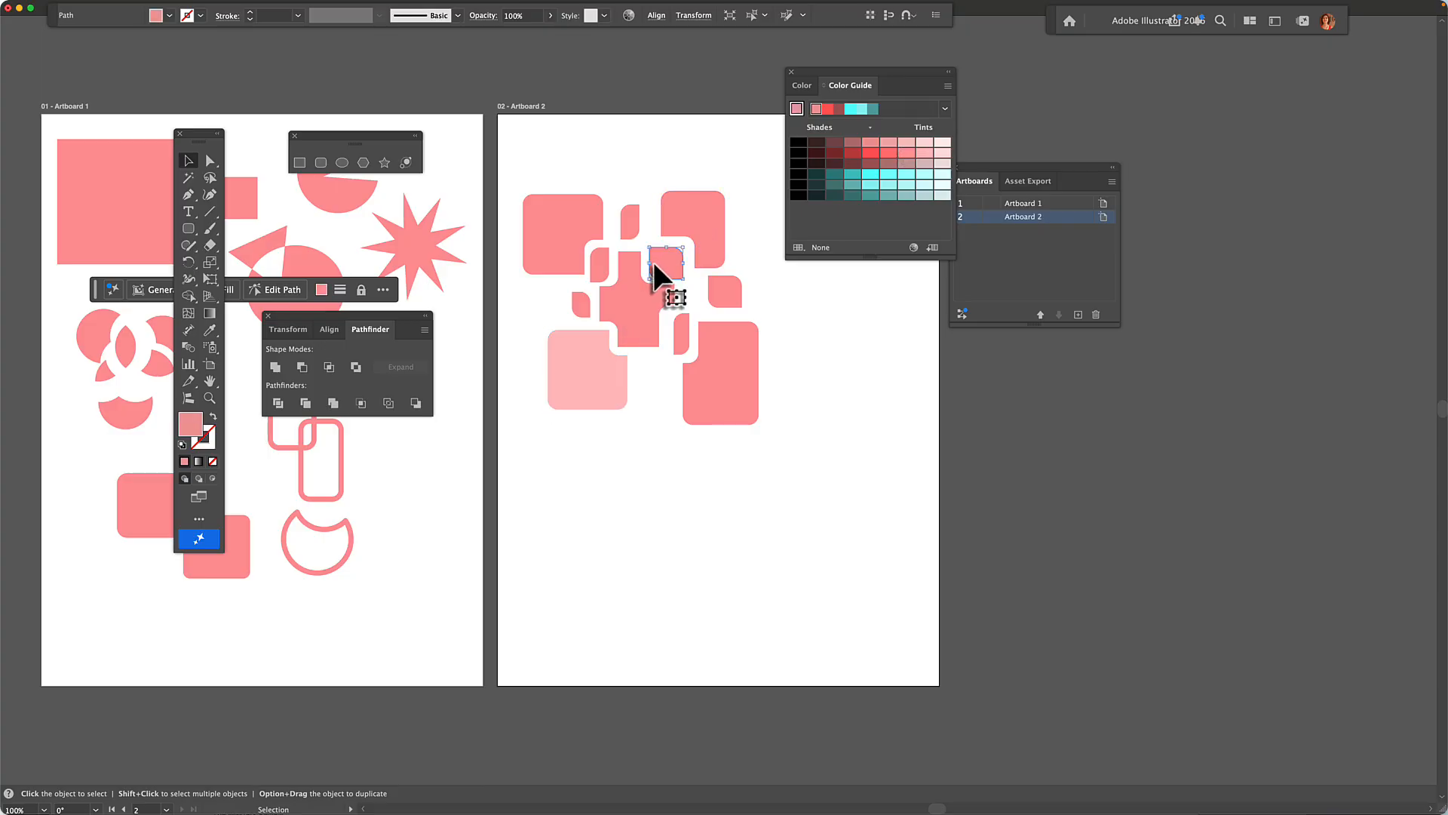
click(924, 142)
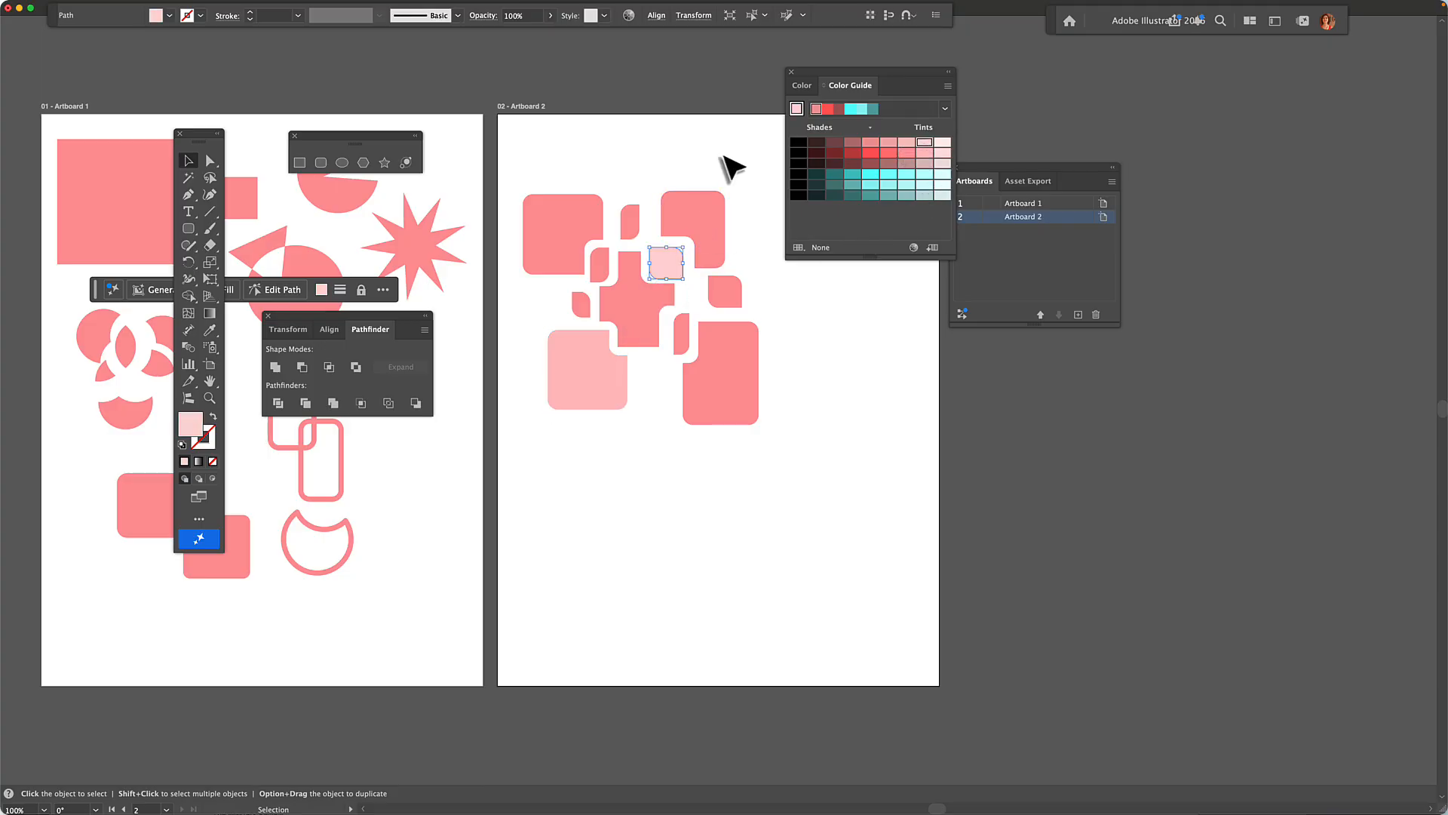
click(563, 234)
click(852, 143)
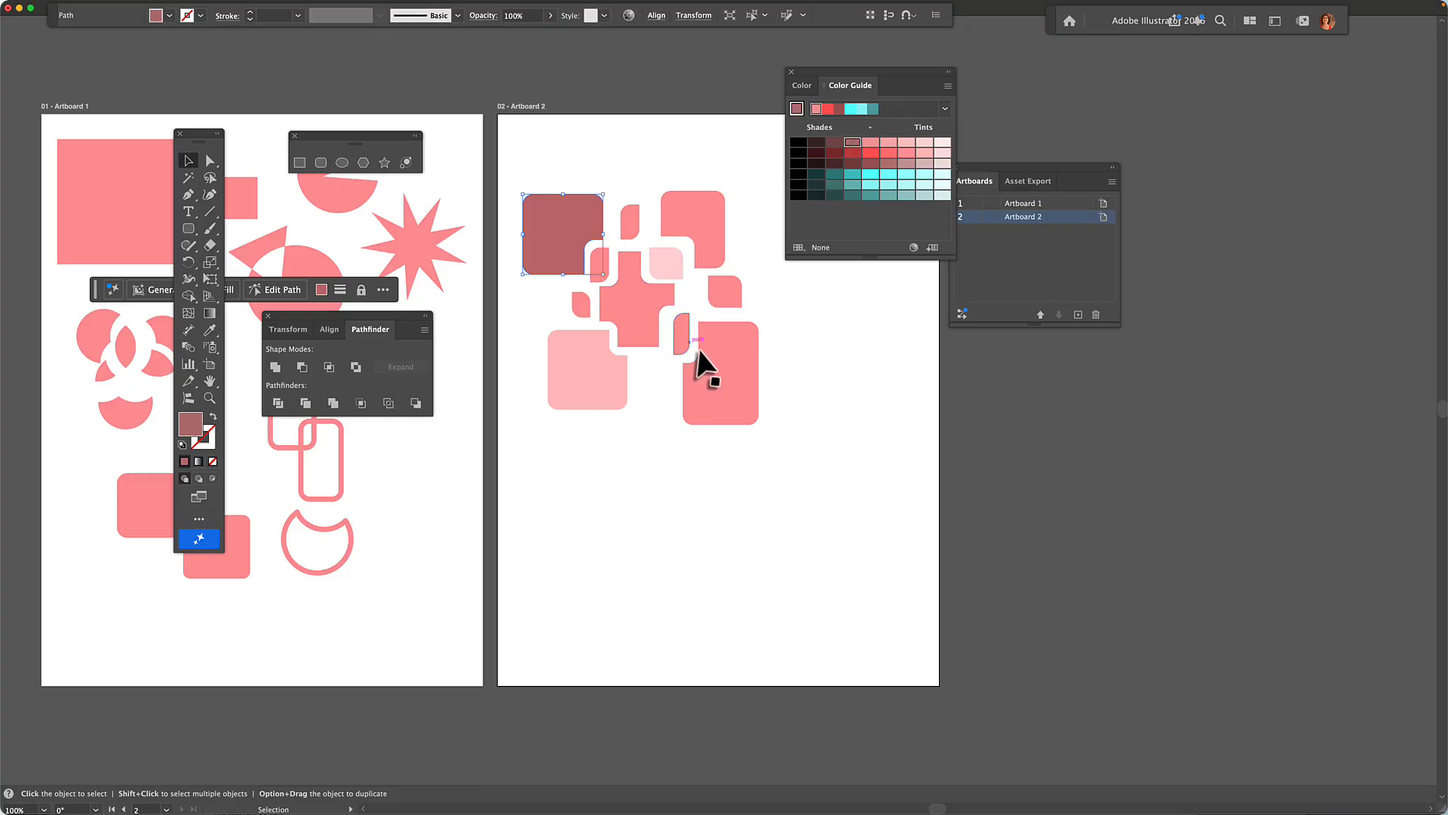
Recolour the small leftmost piece coral red, the upper-right piece crimson and the lower-right piece brick red from the Color Guide
click(721, 358)
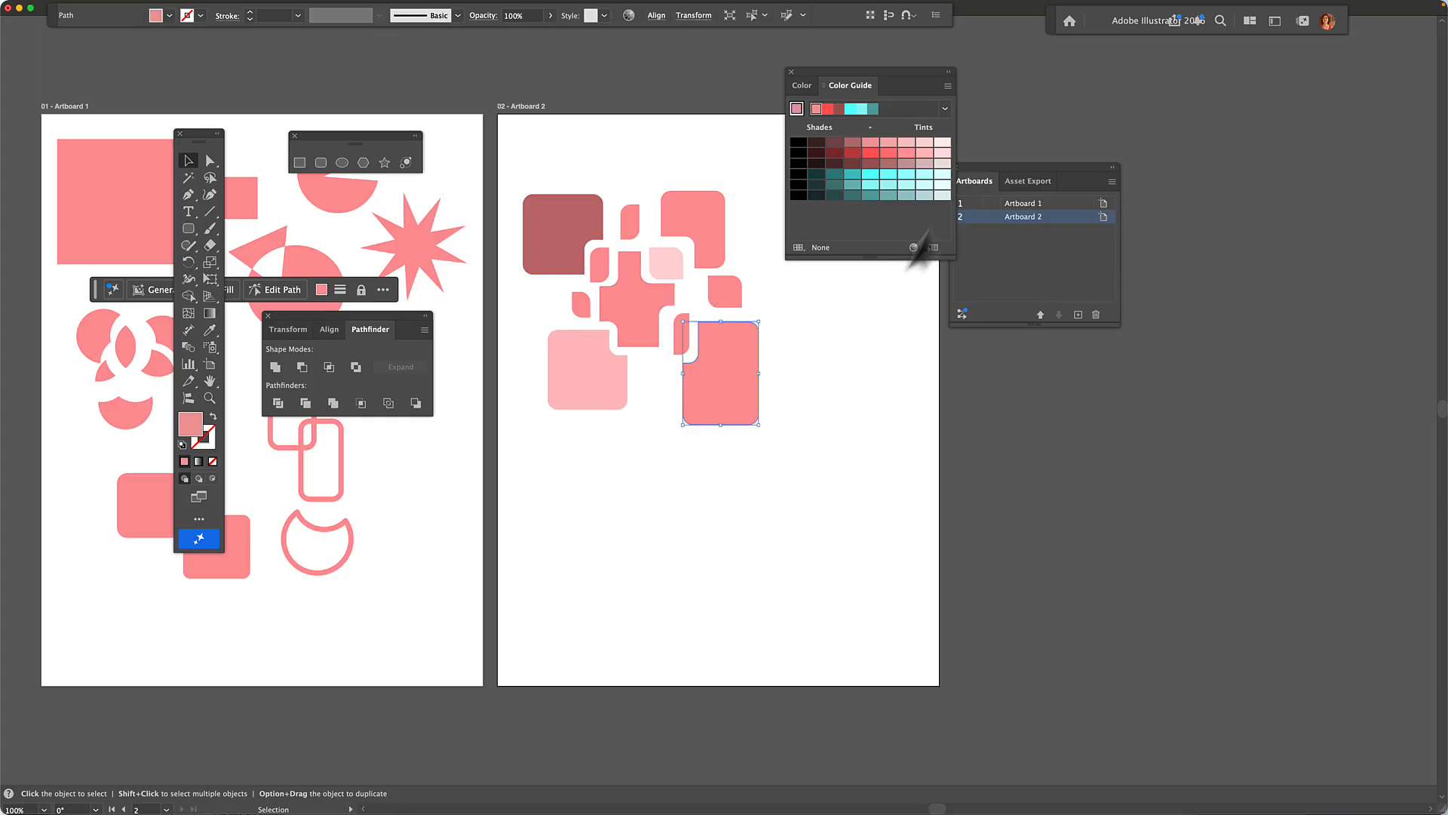
click(924, 143)
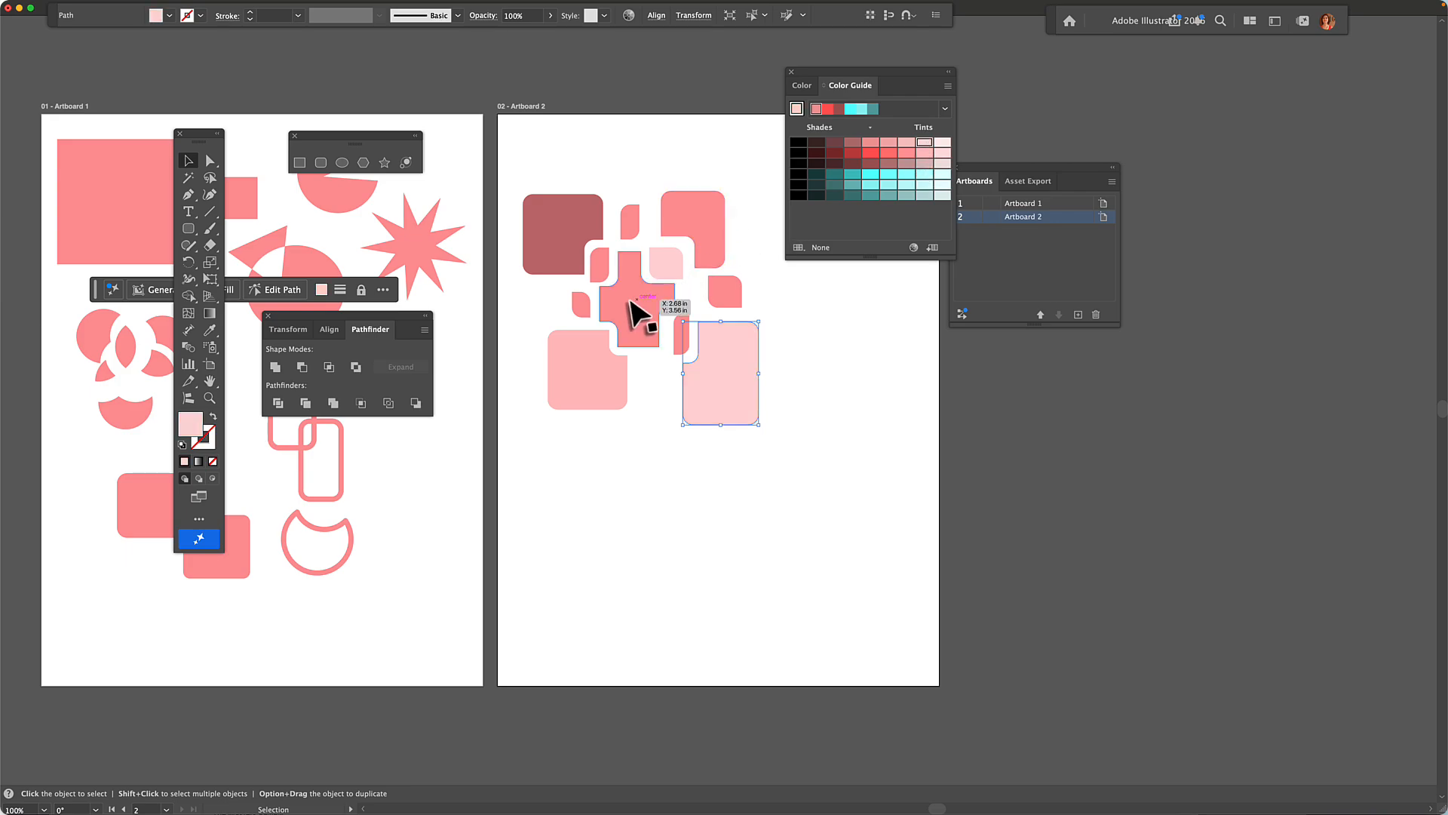
click(582, 305)
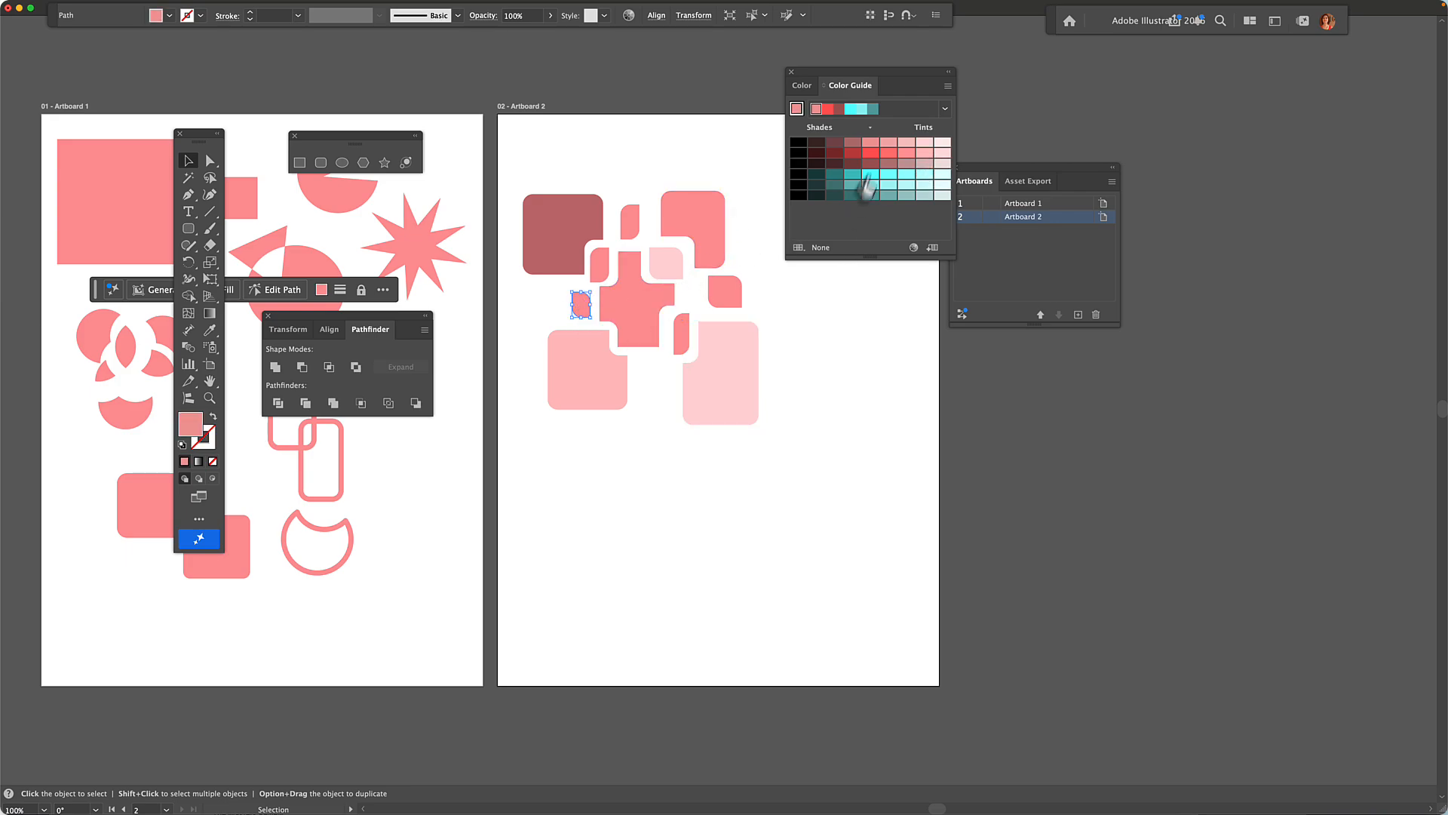
click(888, 153)
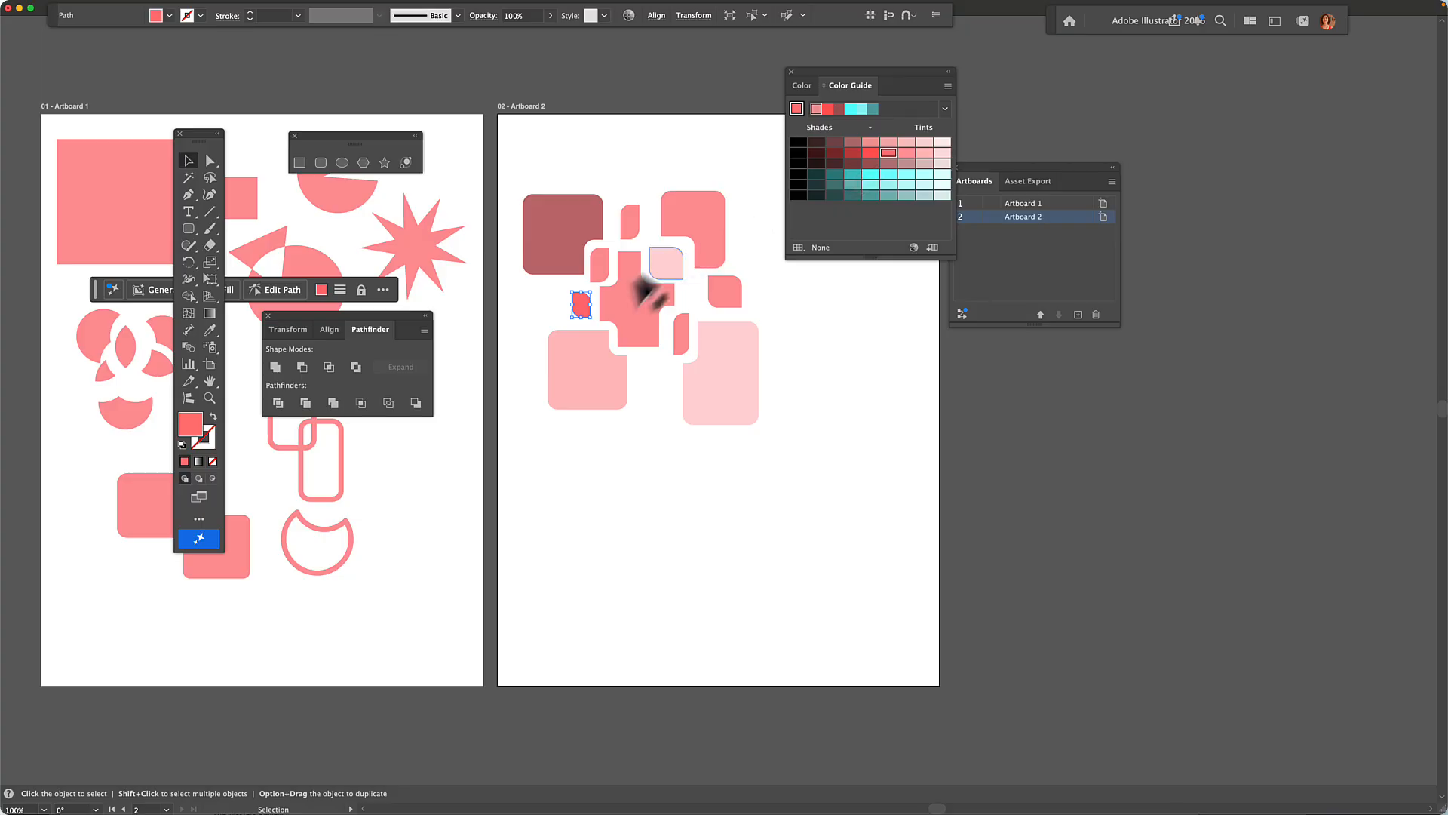
click(700, 219)
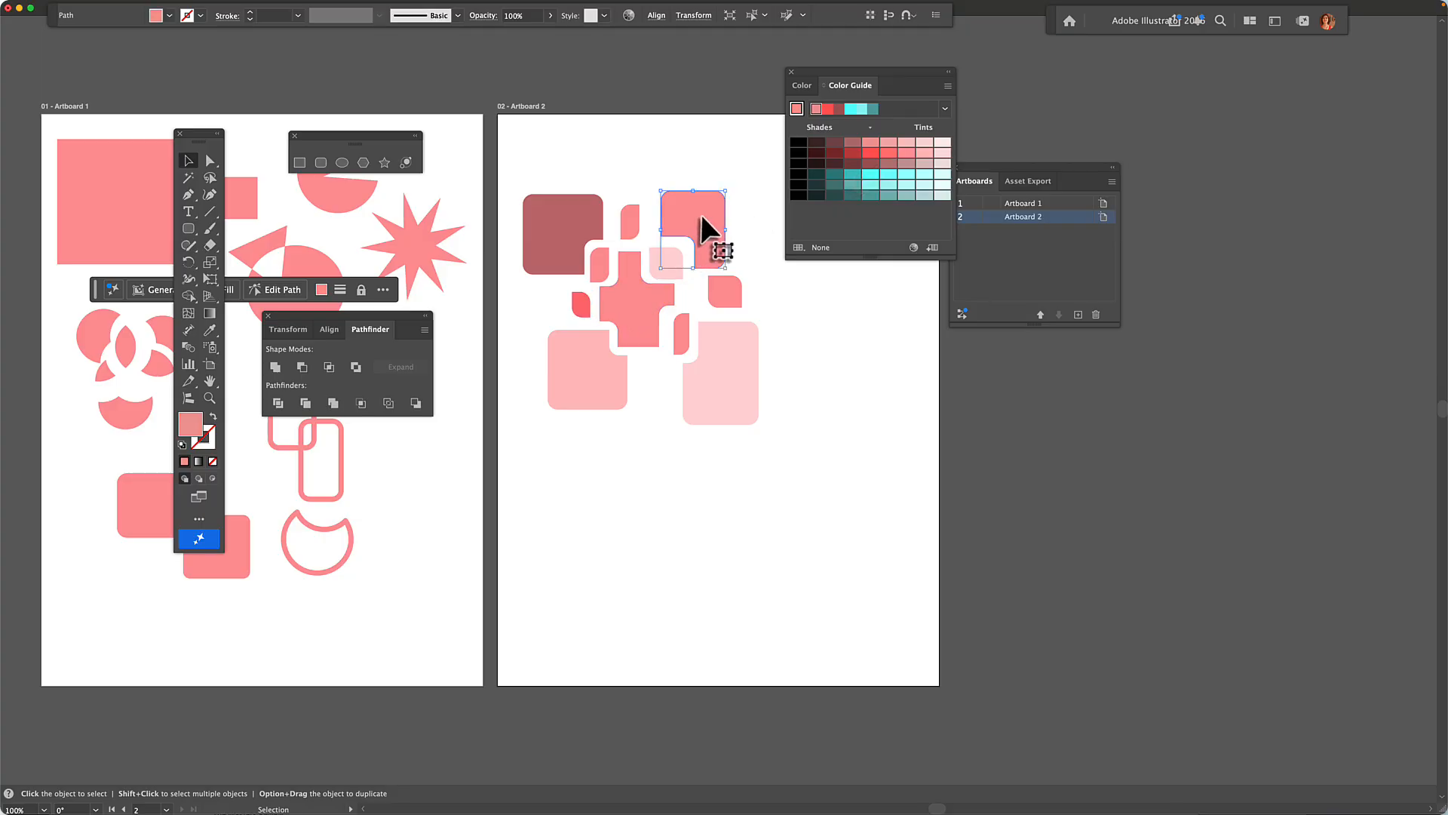
click(853, 153)
click(752, 367)
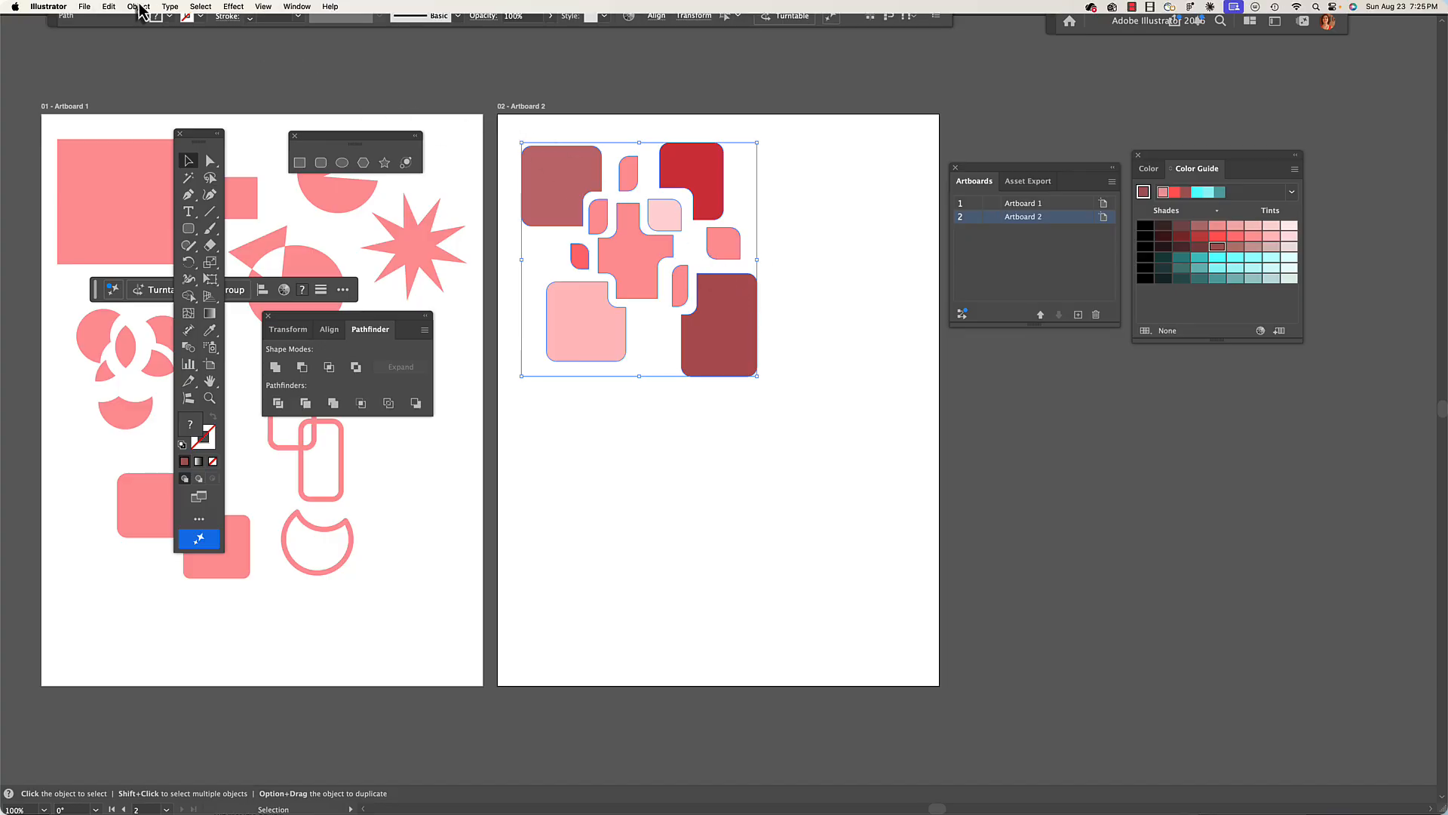
Group all the recoloured pieces and paste a copy of the group in front
click(138, 6)
click(138, 80)
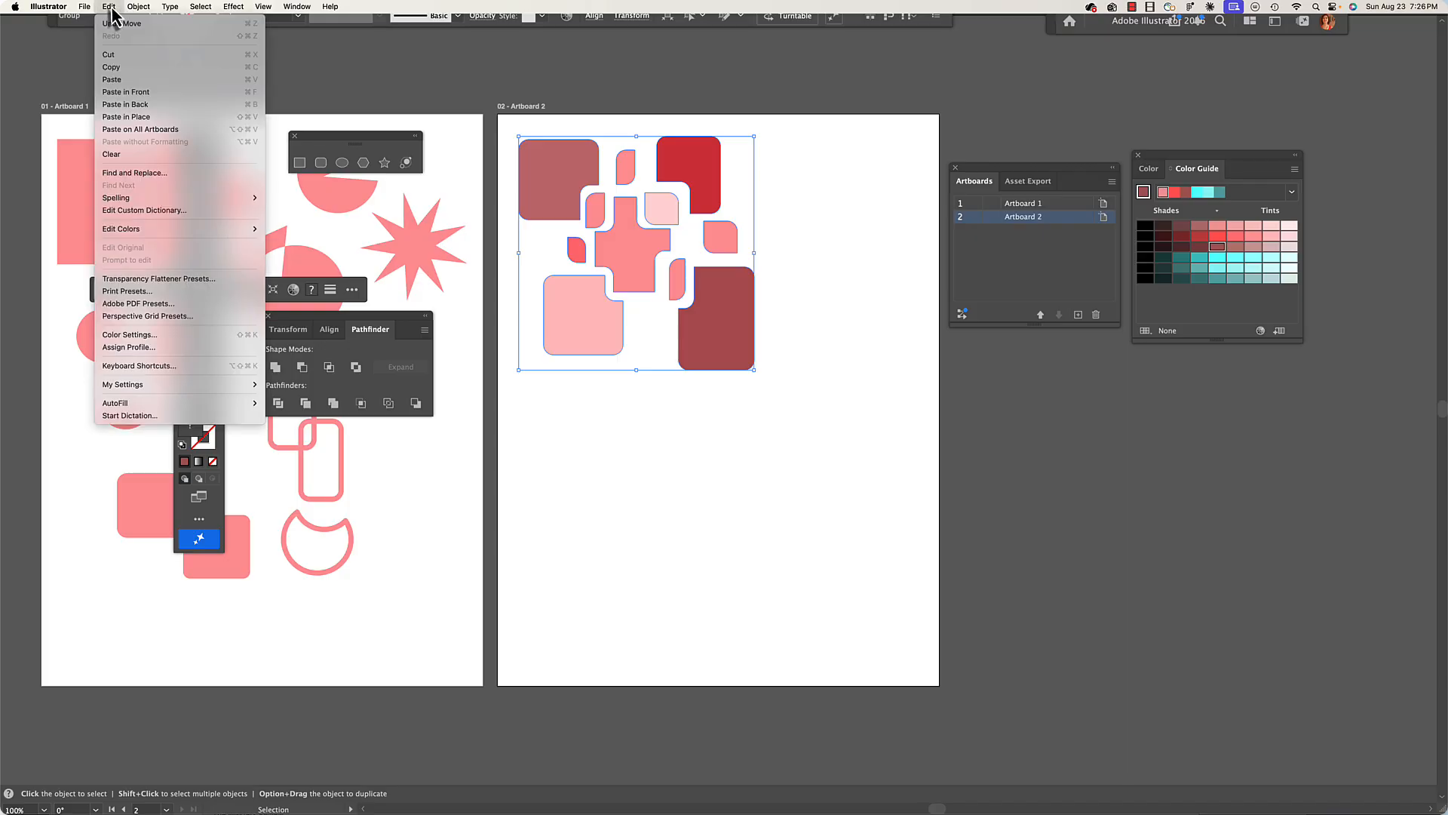
click(109, 6)
click(111, 68)
click(108, 6)
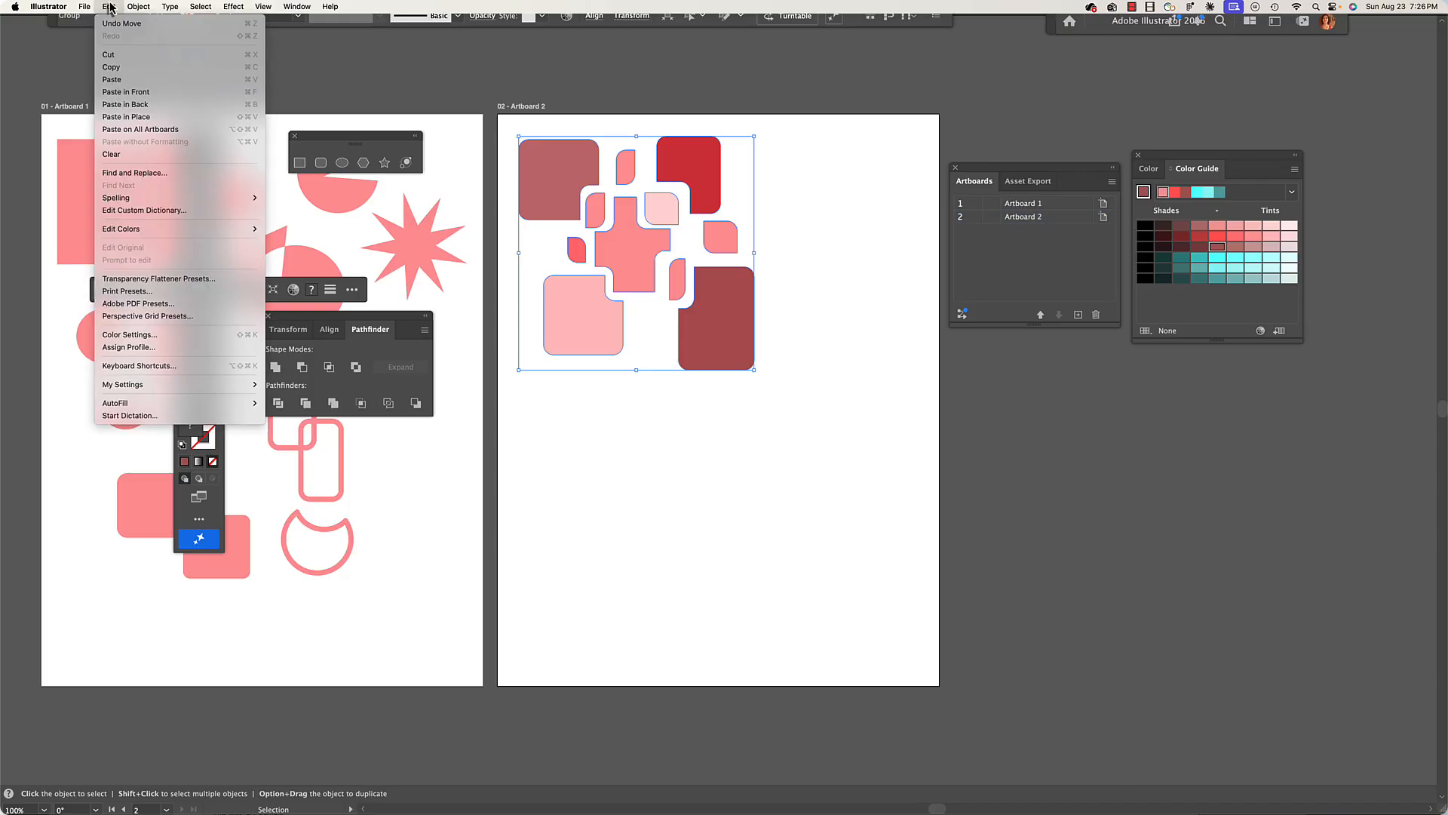
click(111, 92)
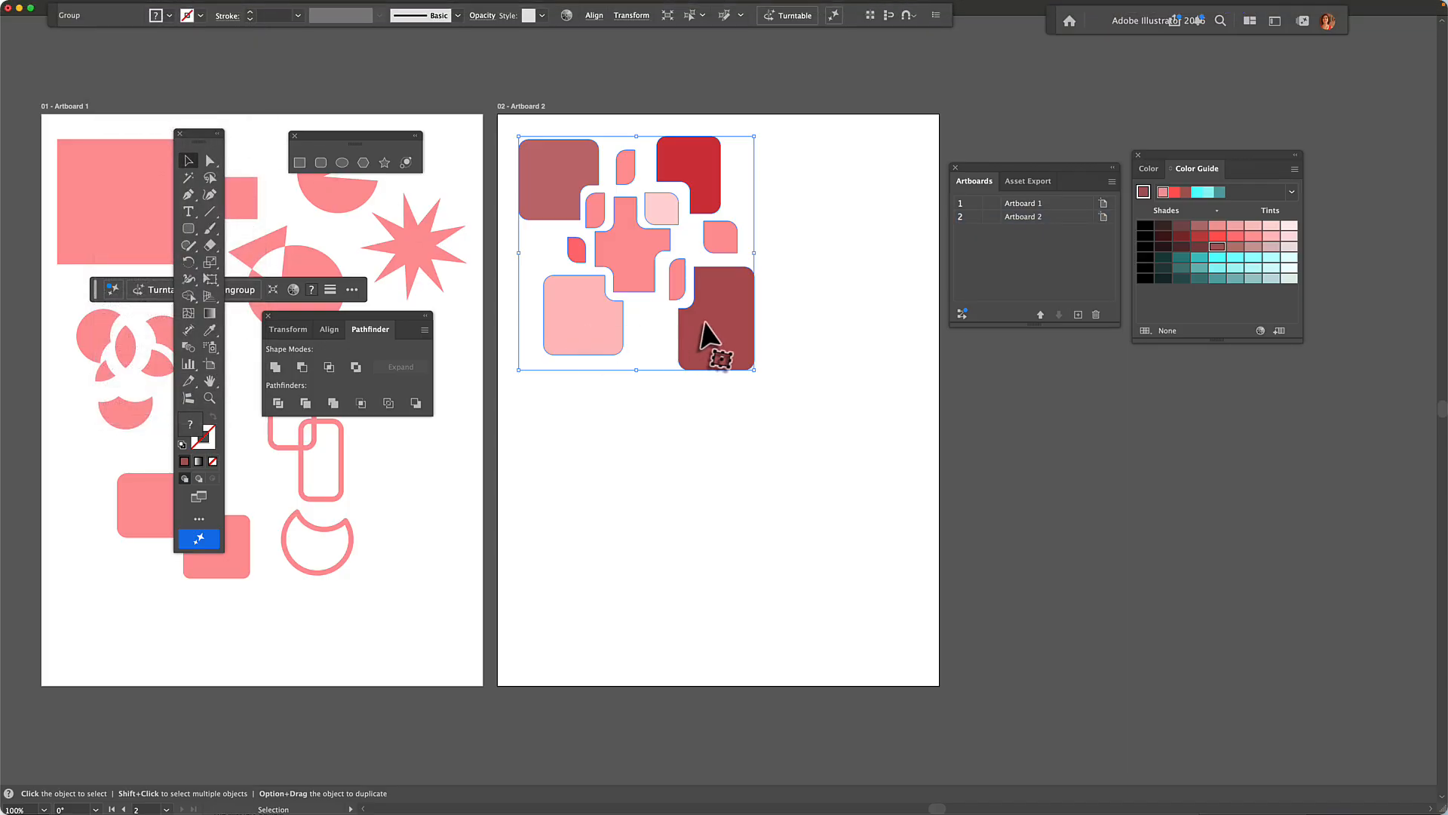
Arrange copies of the group across the lower half of Artboard 2, one rotated 180°, and shift the original group slightly up and left
drag(703, 320, 759, 555)
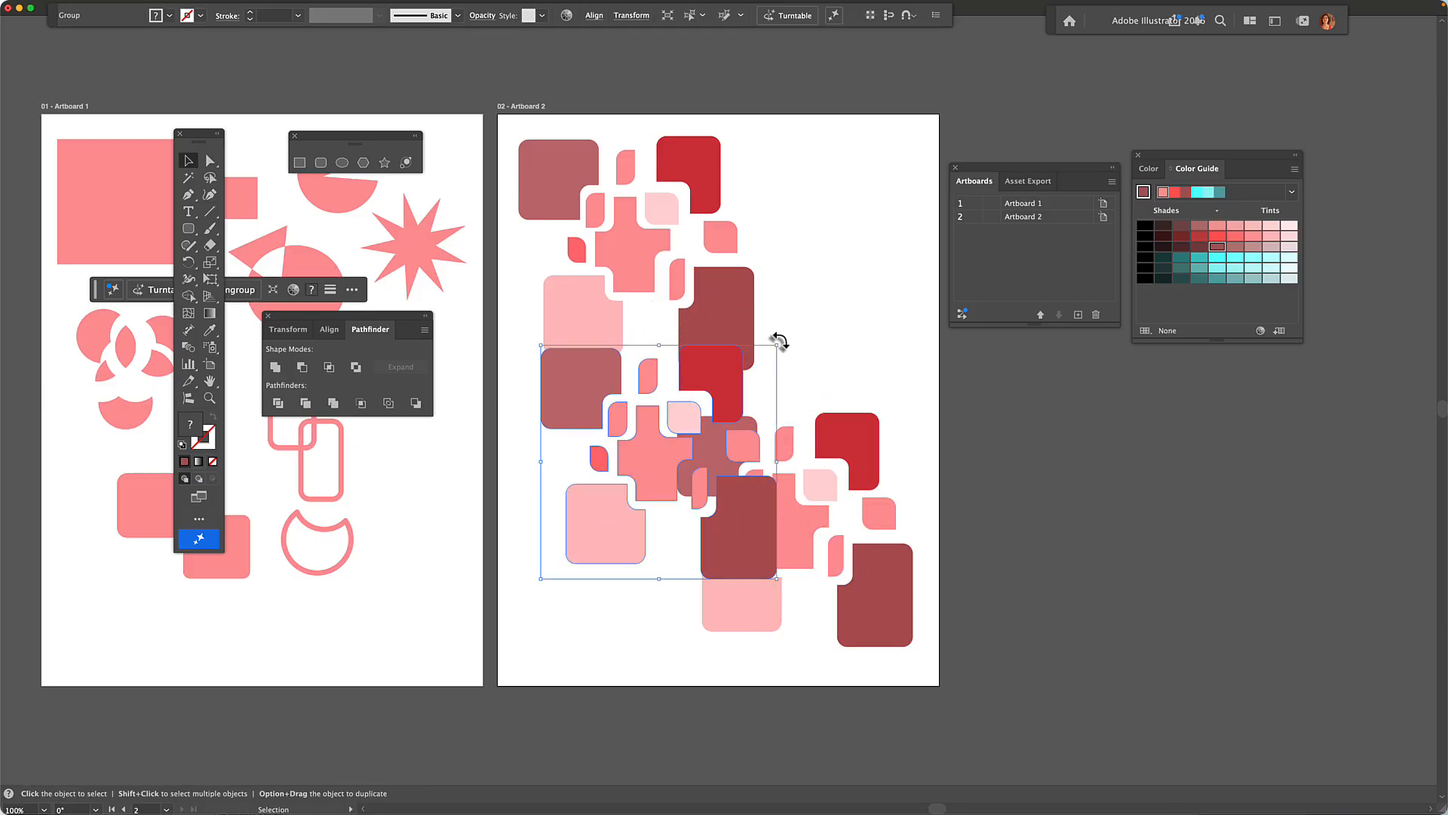
drag(777, 340, 557, 557)
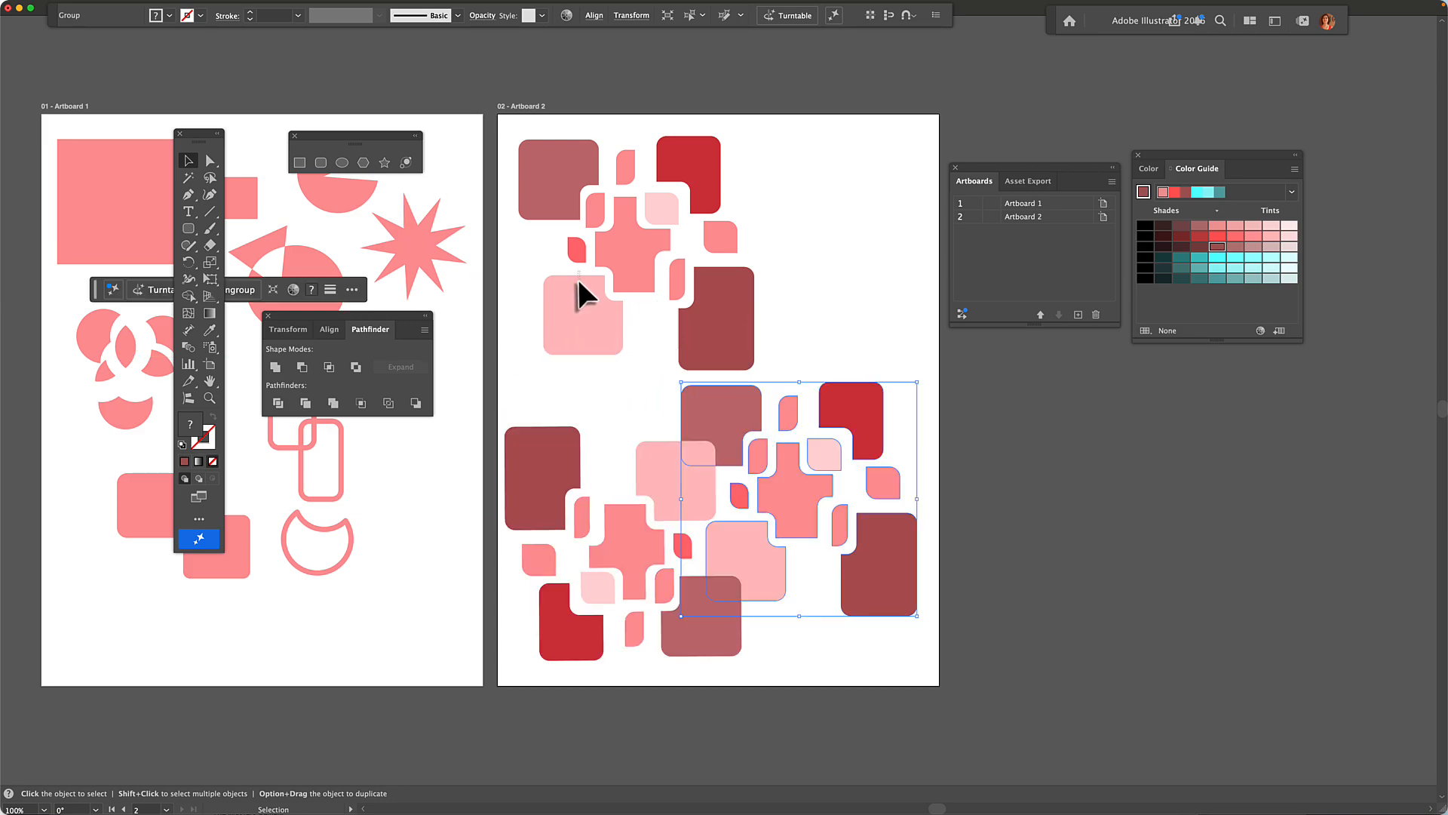
mouse_move(577, 276)
mouse_down()
mouse_move(571, 313)
mouse_move(573, 296)
mouse_up()
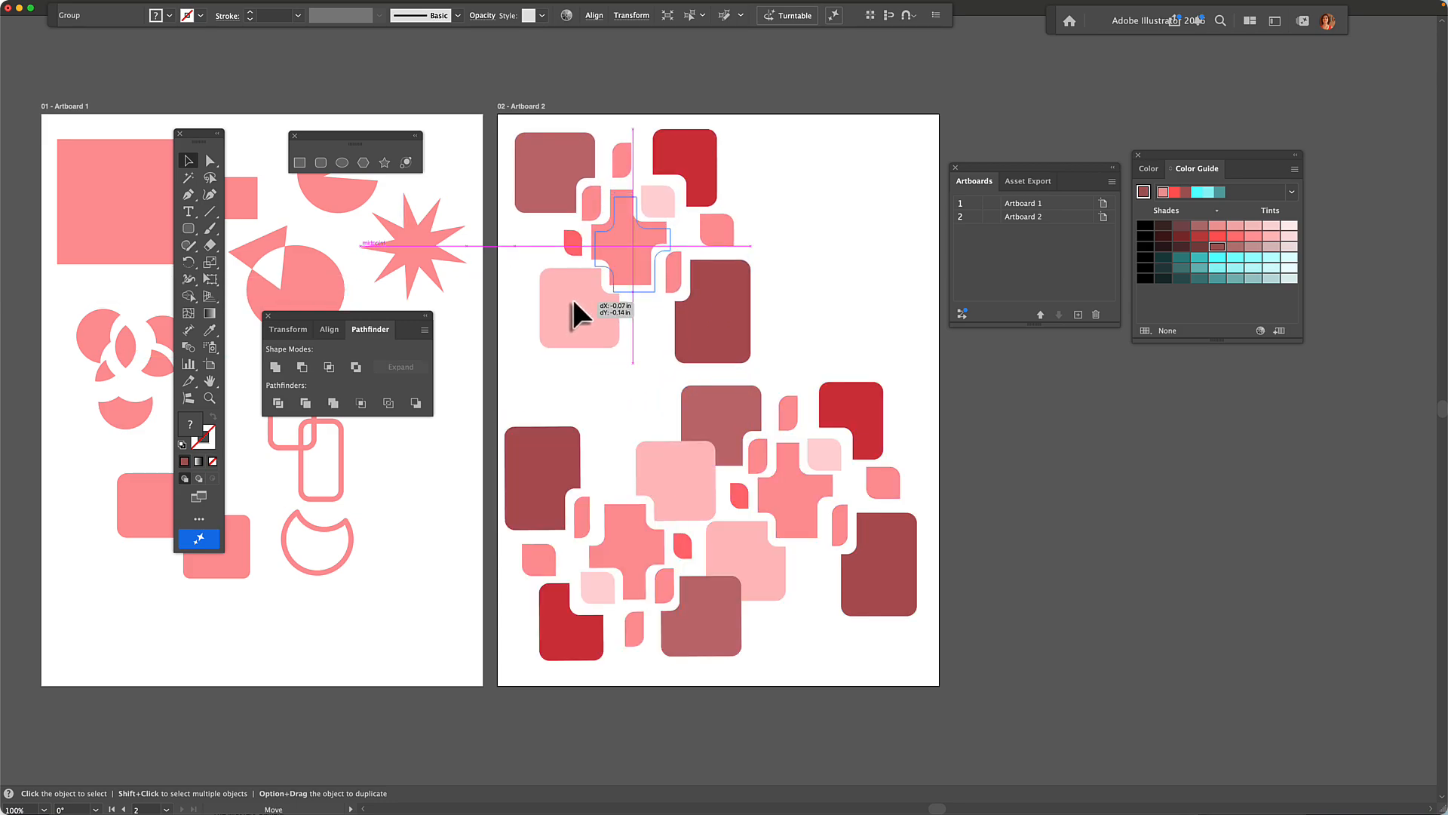